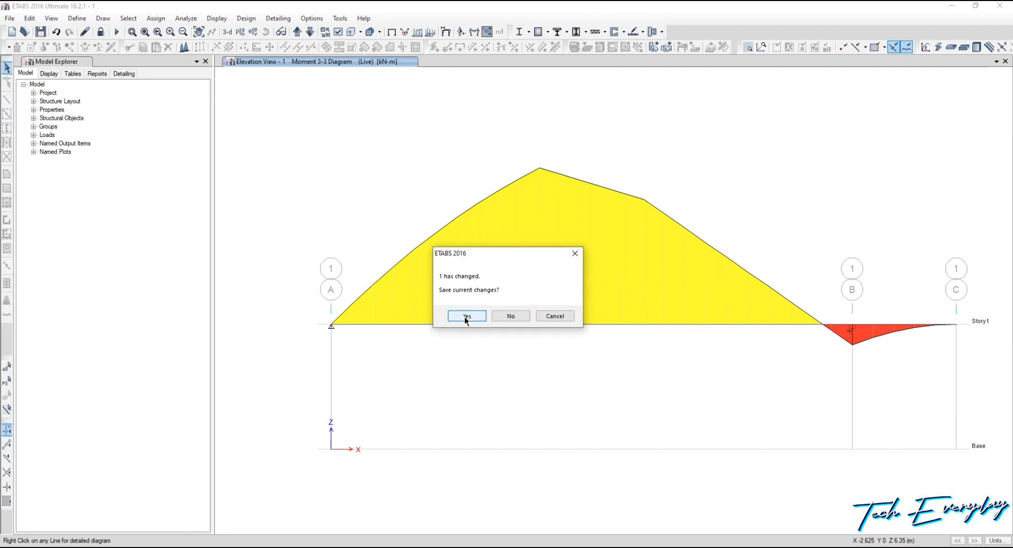
Save the changes to the current model and initialize a new one with built-in settings and Metric SI display units
left_click(465, 316)
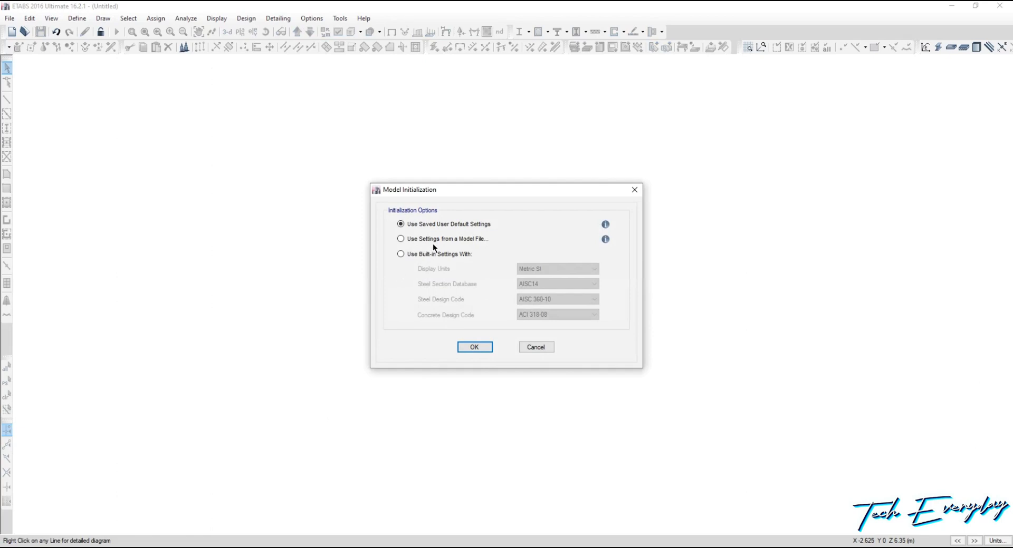
left_click(431, 254)
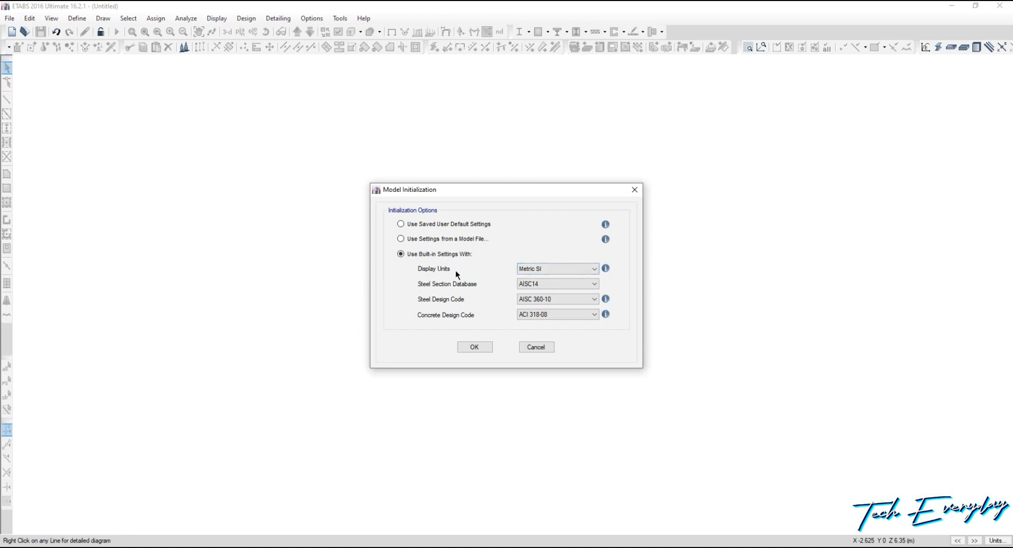
left_click(554, 269)
left_click(474, 347)
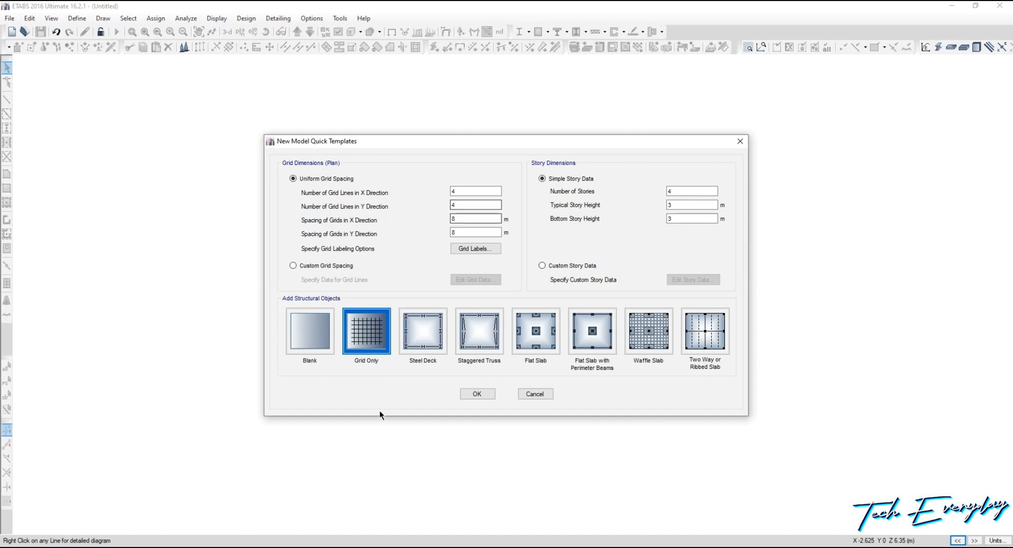
Switch to the beam problem in PDF-XChange Editor and draw a line along the beam from E past support A
key("alt+Tab")
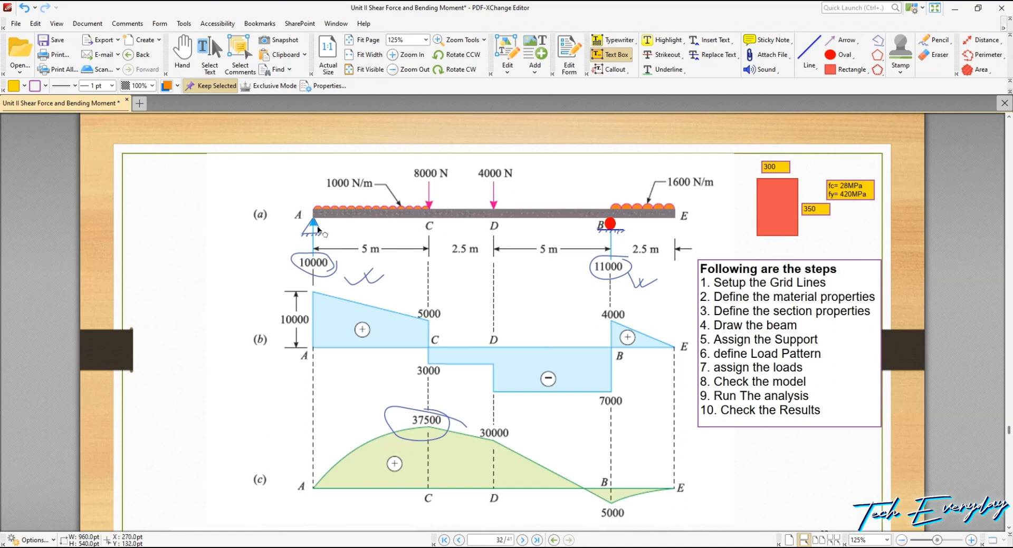
left_click(809, 53)
left_click(674, 213)
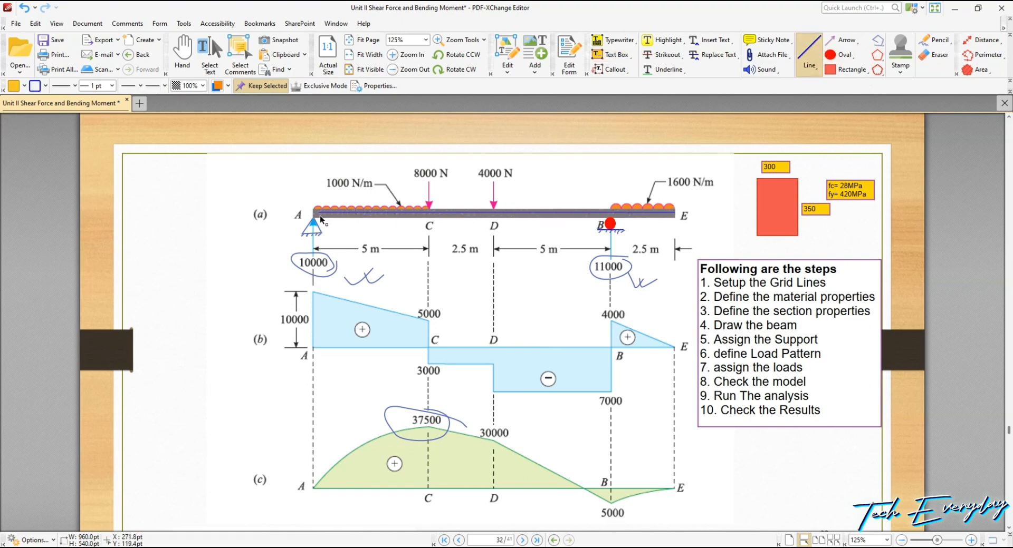
left_click(262, 213)
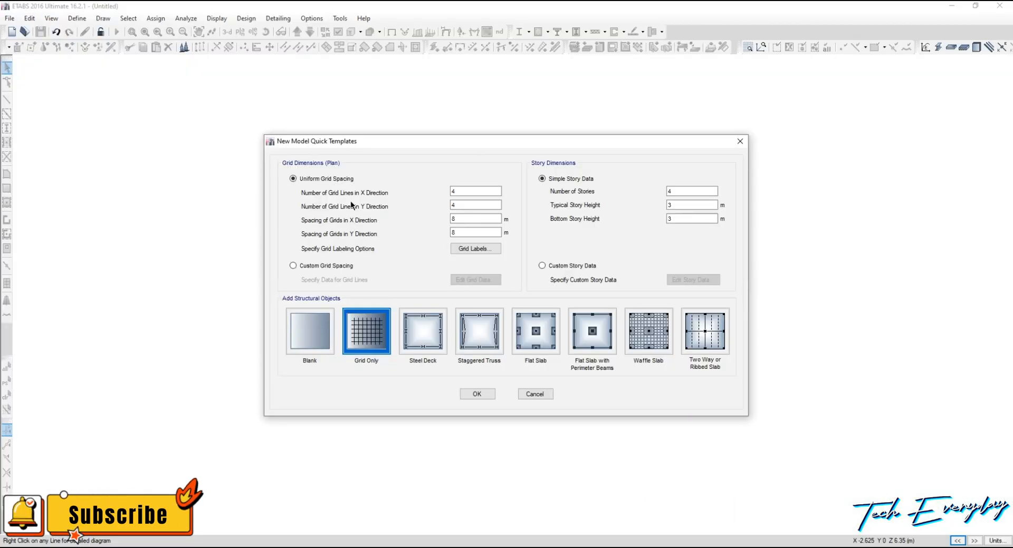
Set 3 grid lines in X and 1 in Y, and open the grid data for custom grid spacing
left_click(471, 192)
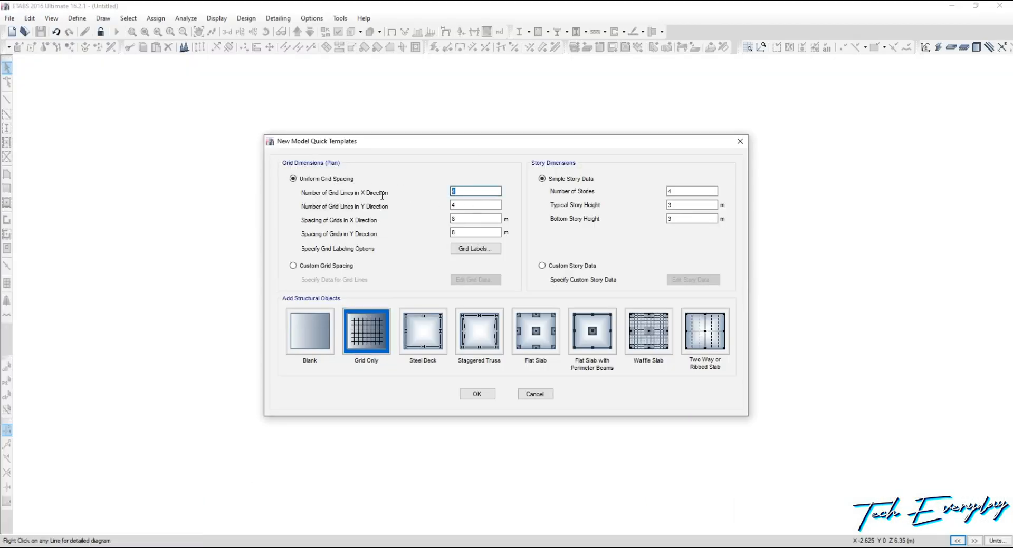
type("3")
left_click(467, 206)
type("1")
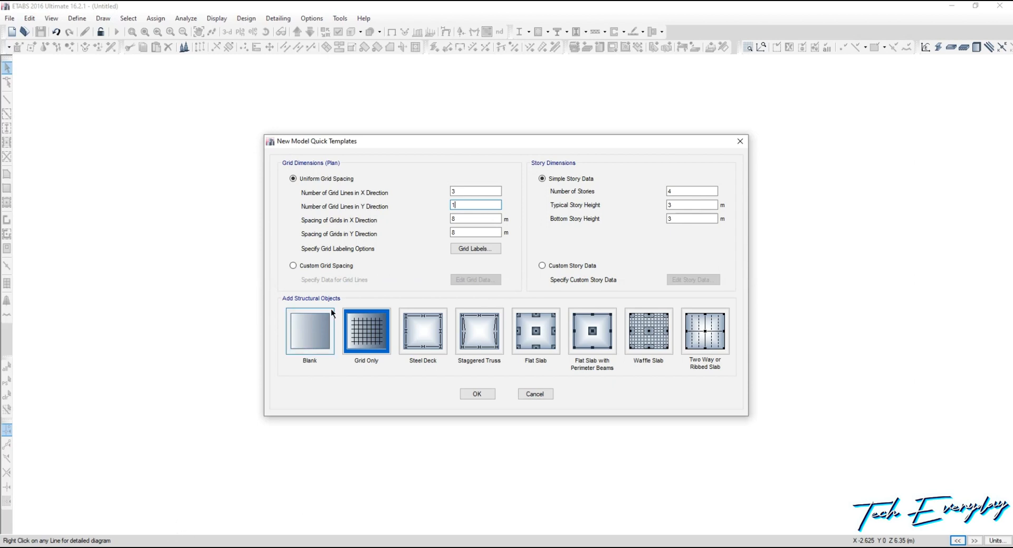
left_click(329, 266)
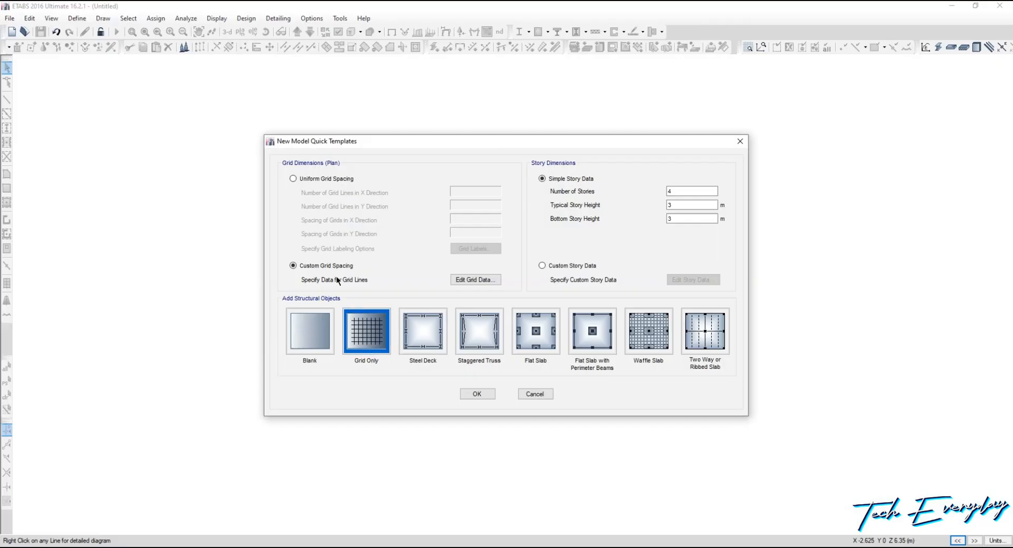
left_click(478, 285)
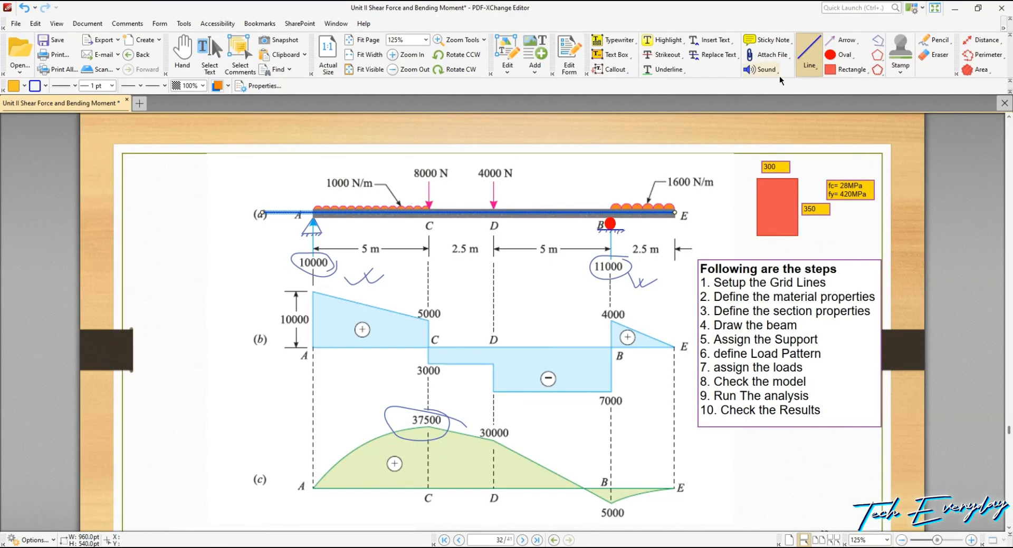
Mark the span from A to B above the beam with the Pencil tool and switch back to ETABS
left_click(810, 62)
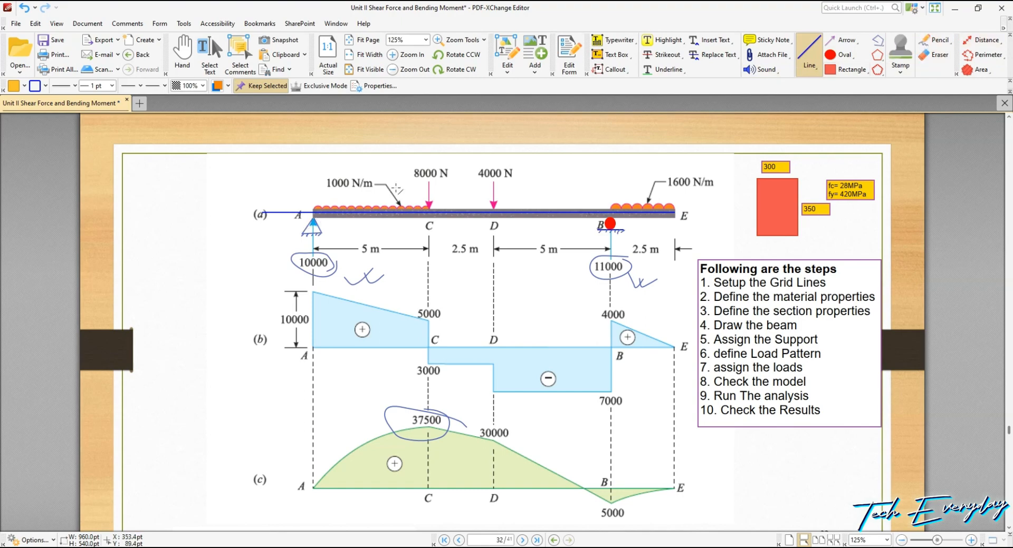
left_click(934, 40)
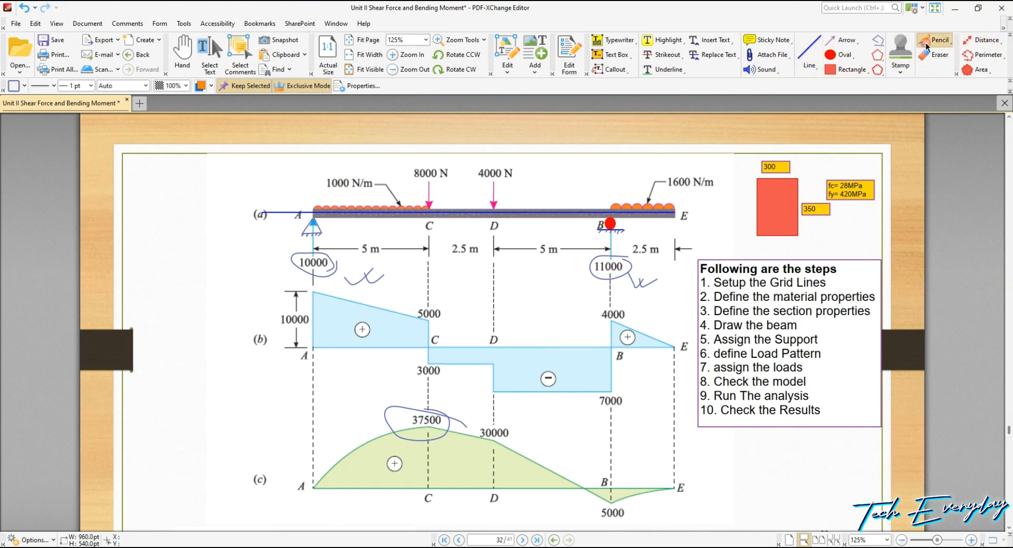
mouse_move(299, 201)
left_mouse_down()
mouse_move(322, 216)
mouse_move(311, 194)
mouse_move(605, 206)
left_mouse_up()
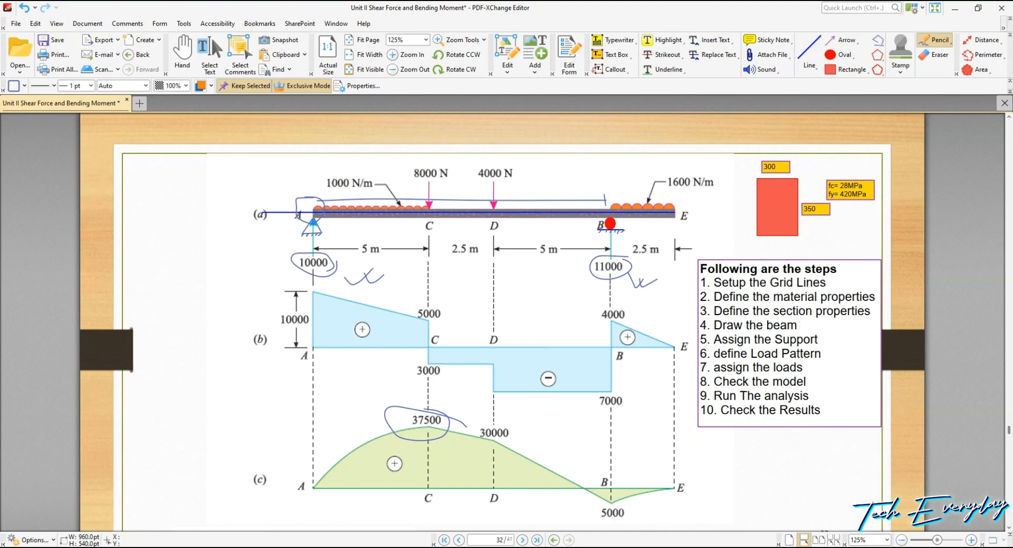
mouse_move(219, 547)
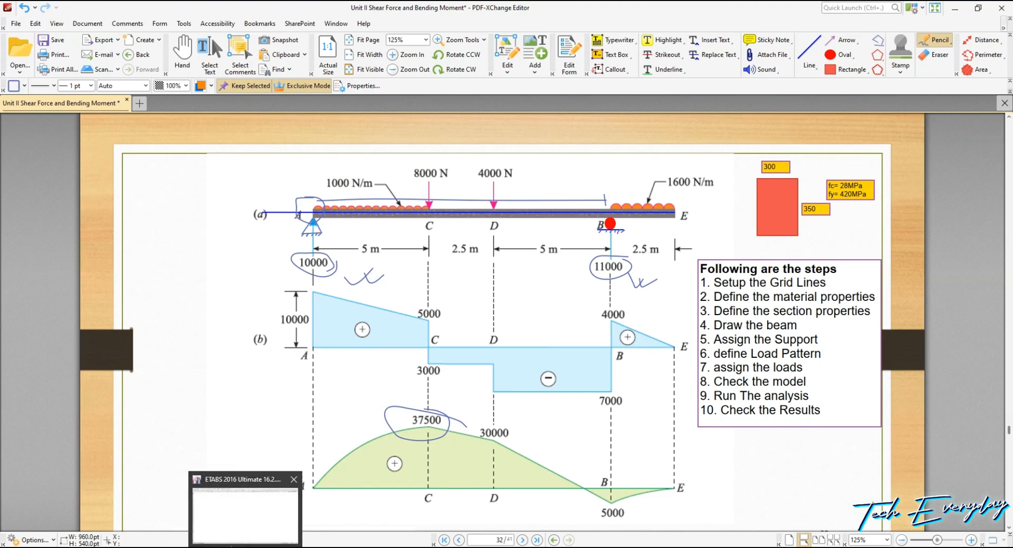
left_click(245, 547)
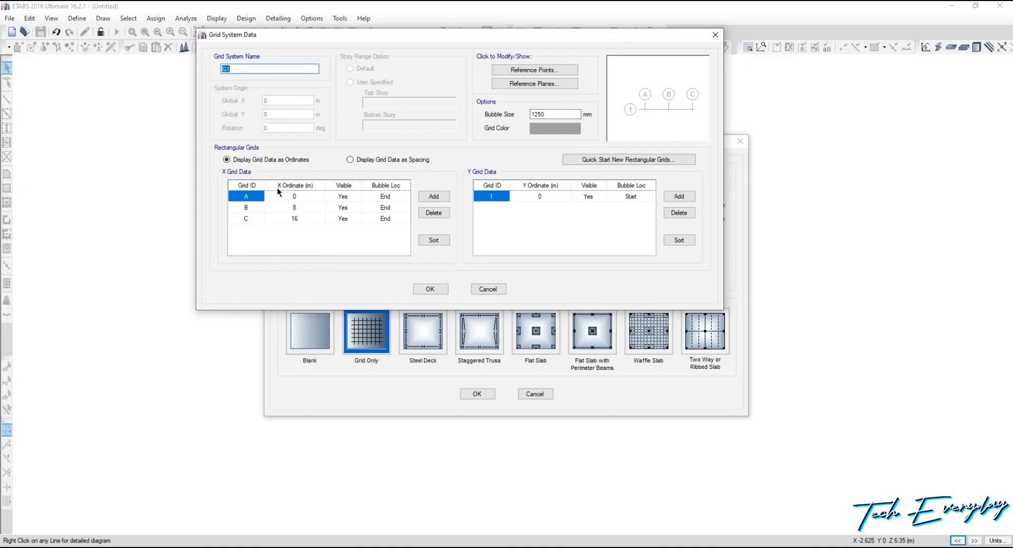
Display the grid data as spacing and set the X spacing to 12.5 m for grid A and 2.5 m for grid B
left_click(368, 163)
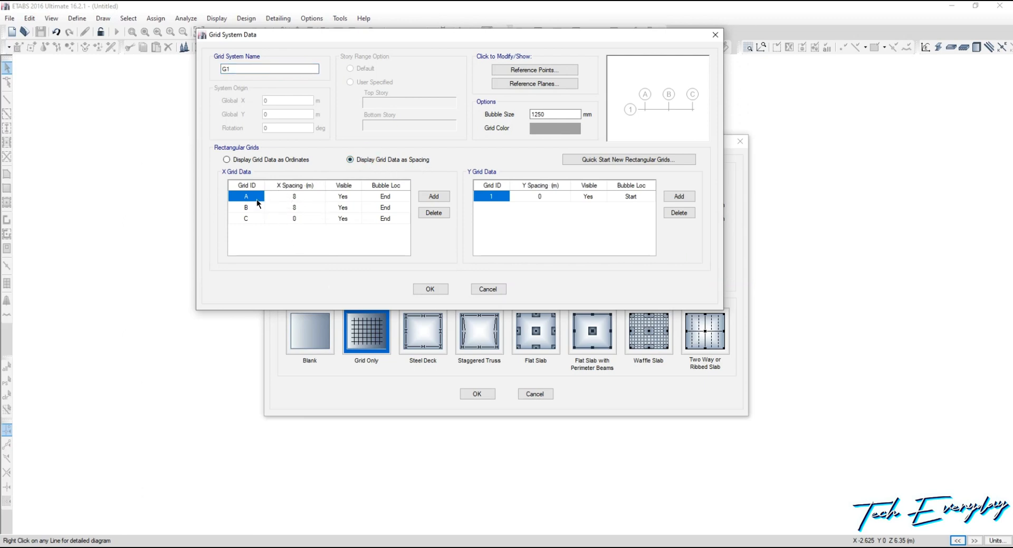
left_click(300, 197)
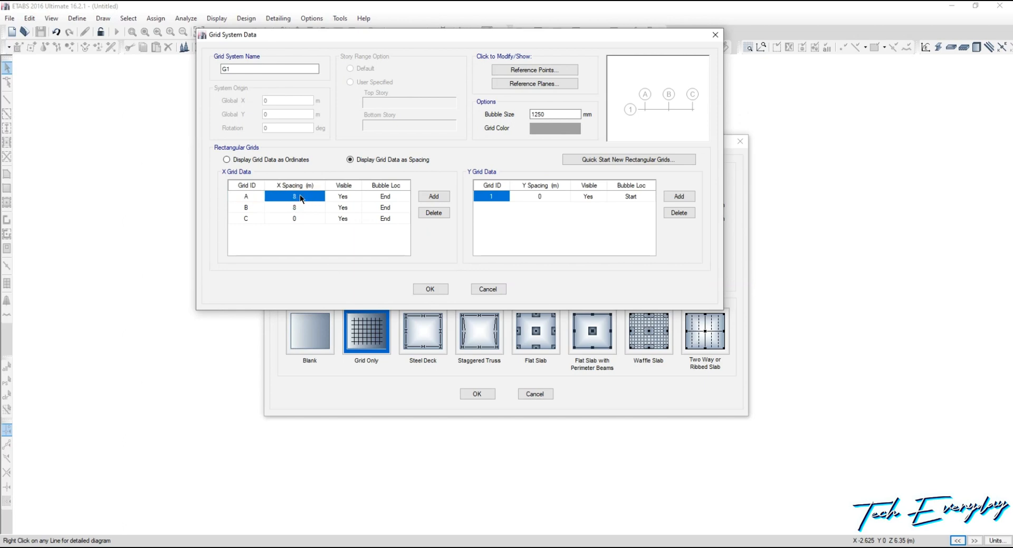
type("12")
key("BackSpace")
key("BackSpace")
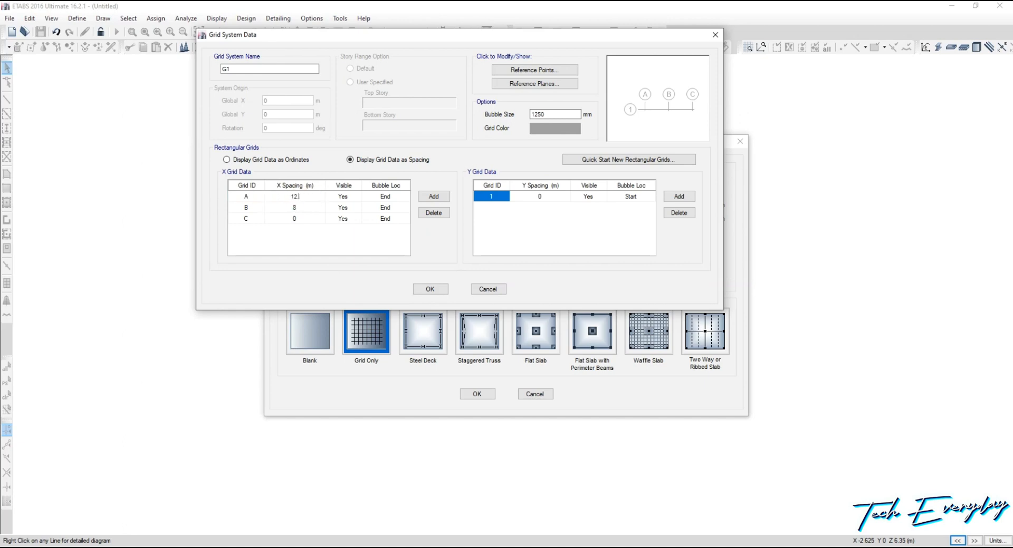
type("5")
left_click(247, 211)
left_click(294, 209)
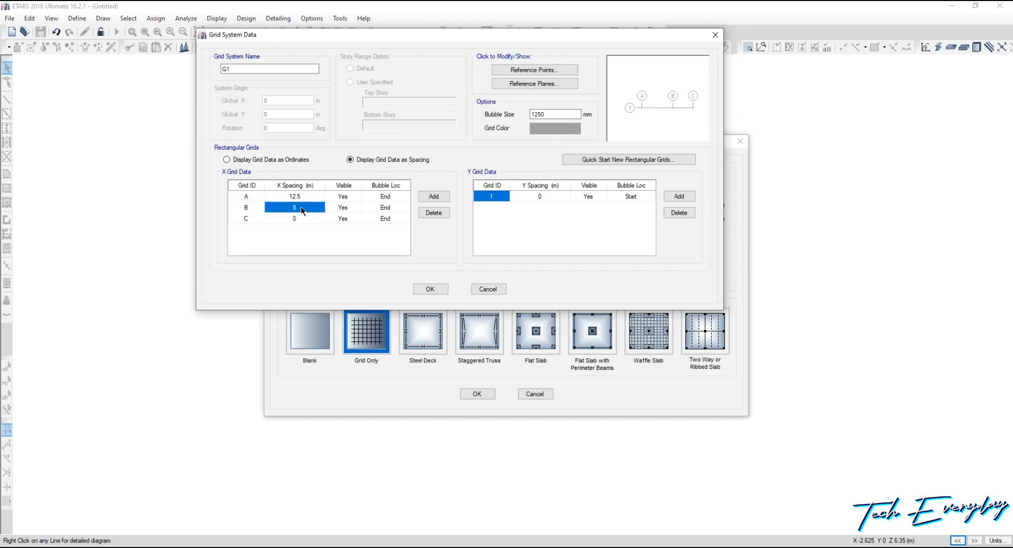
type("2.5")
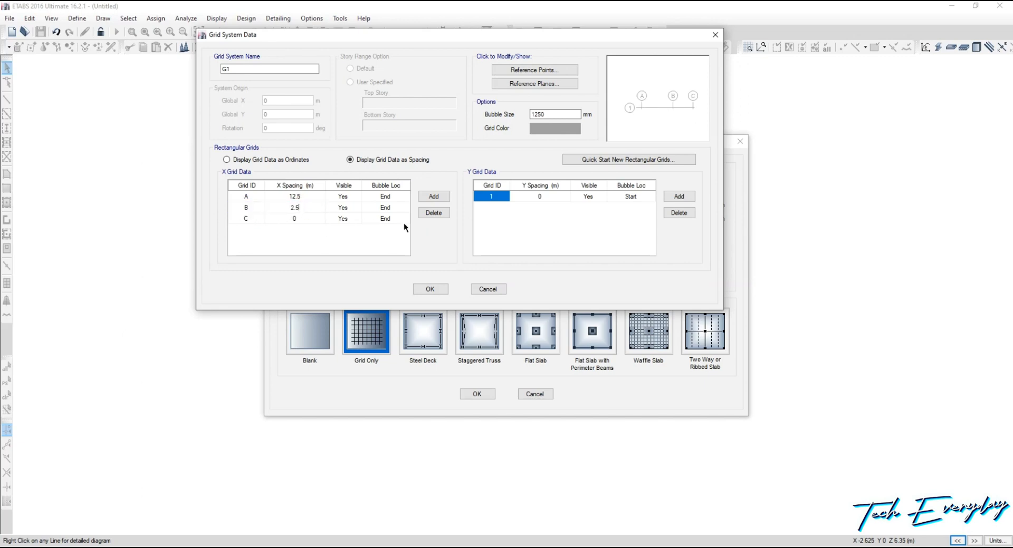
key("Return")
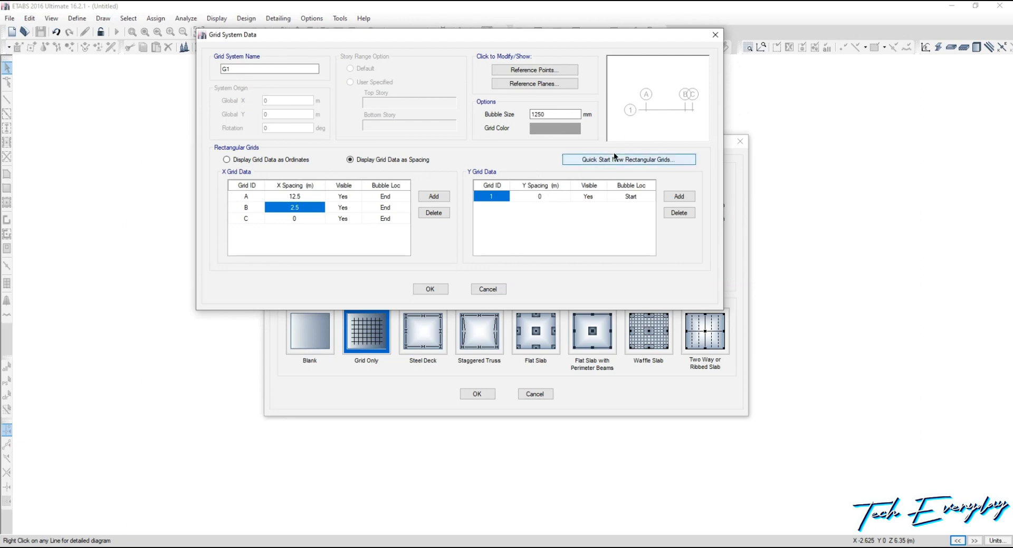
Accept the grid system data and create the model from the Grid Only template
left_click(434, 291)
left_click(371, 341)
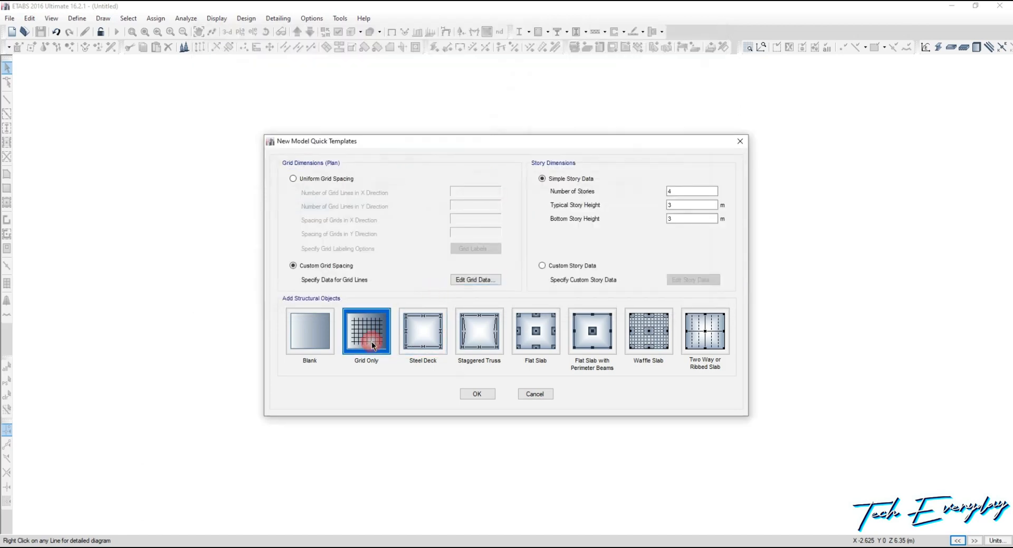
left_click(494, 396)
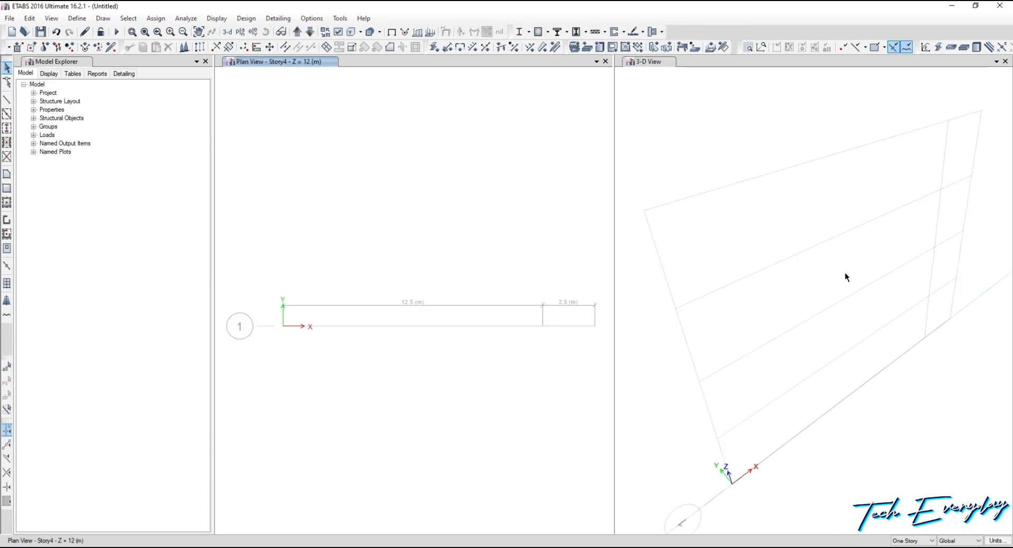
Open the model's story data table from the story and grid system settings
right_click(343, 179)
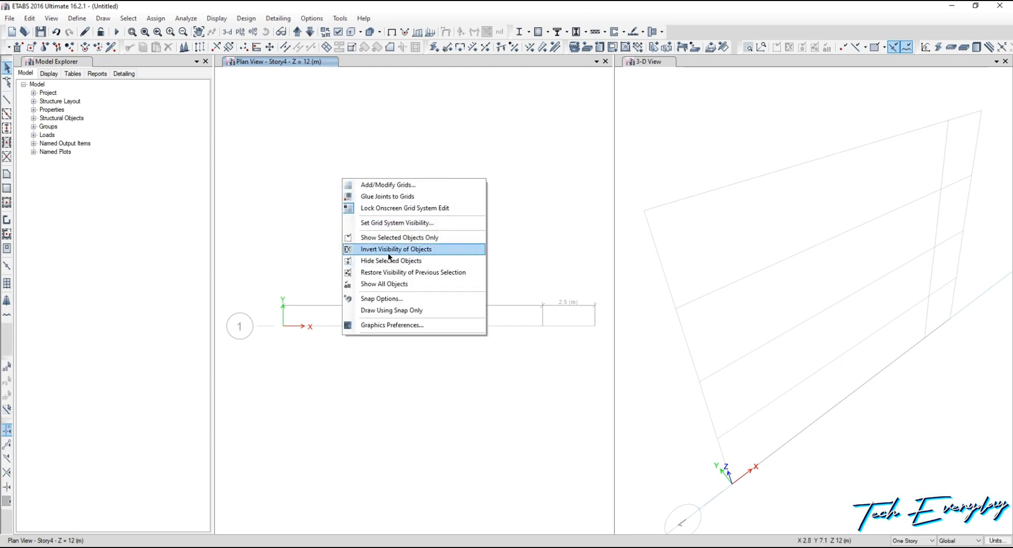
left_click(396, 186)
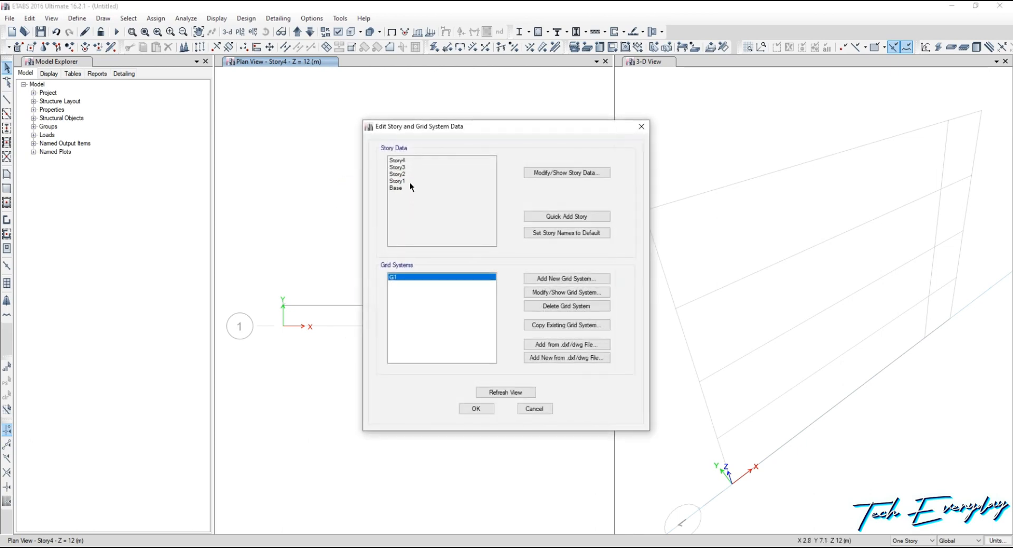
left_click(548, 173)
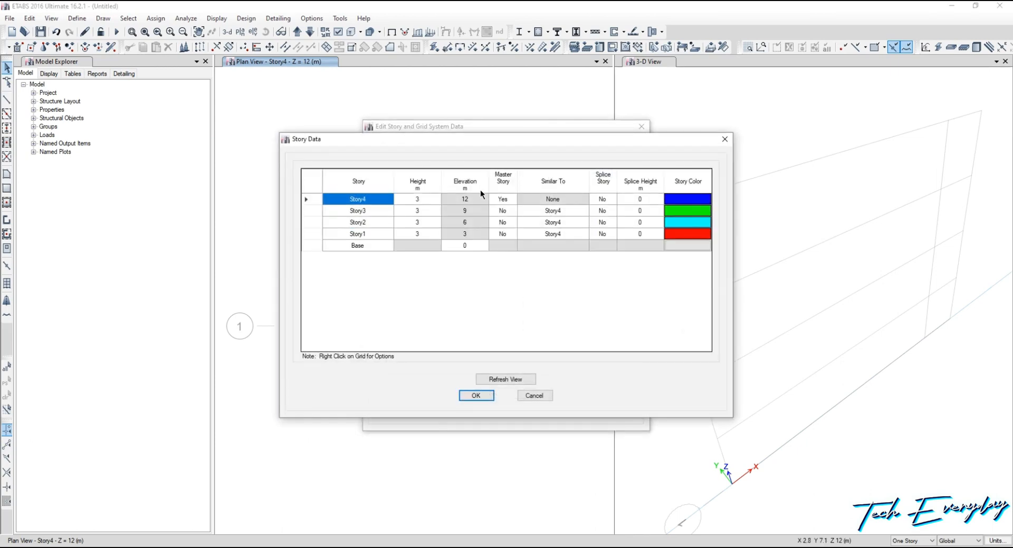
left_click(365, 202)
left_click(349, 210)
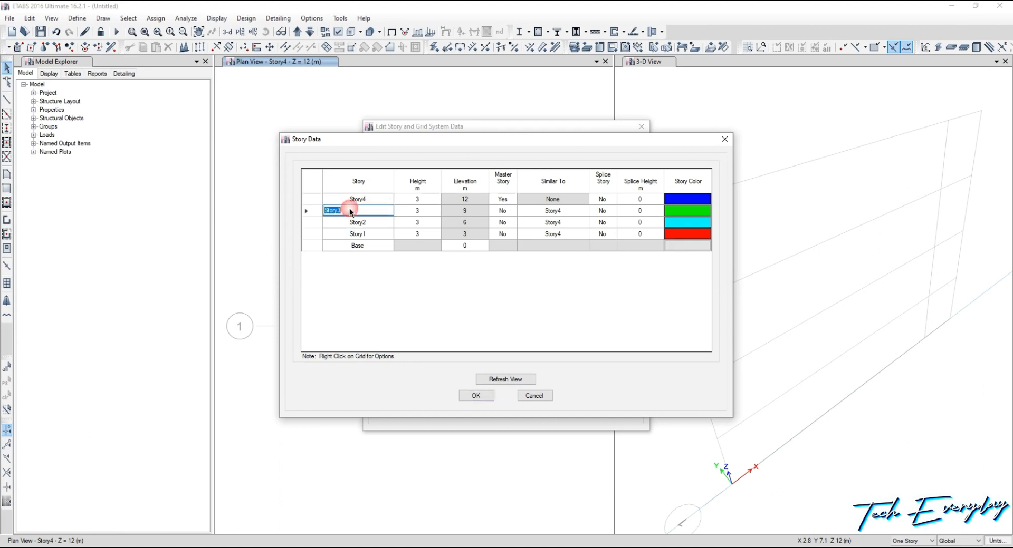
left_click(349, 222)
left_click(352, 235)
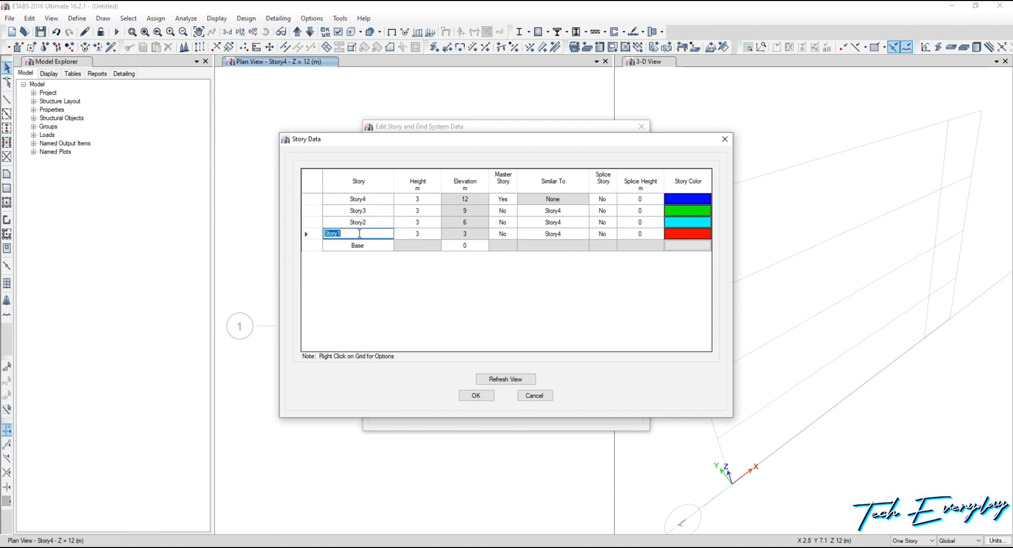
left_click(357, 222)
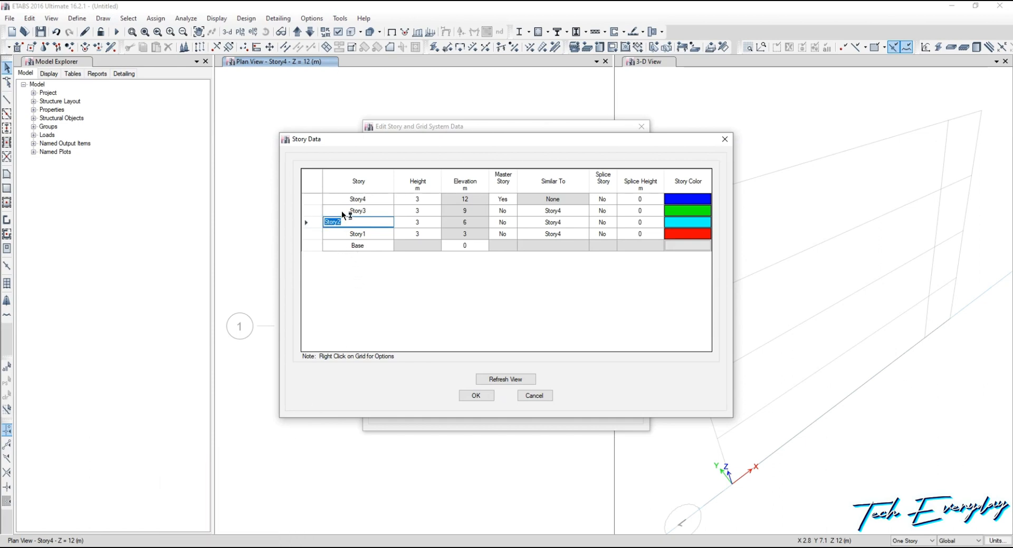
Delete Story4, Story3 and Story2 together with their existing structure and apply the story and grid changes
left_click_drag(311, 222, 311, 201)
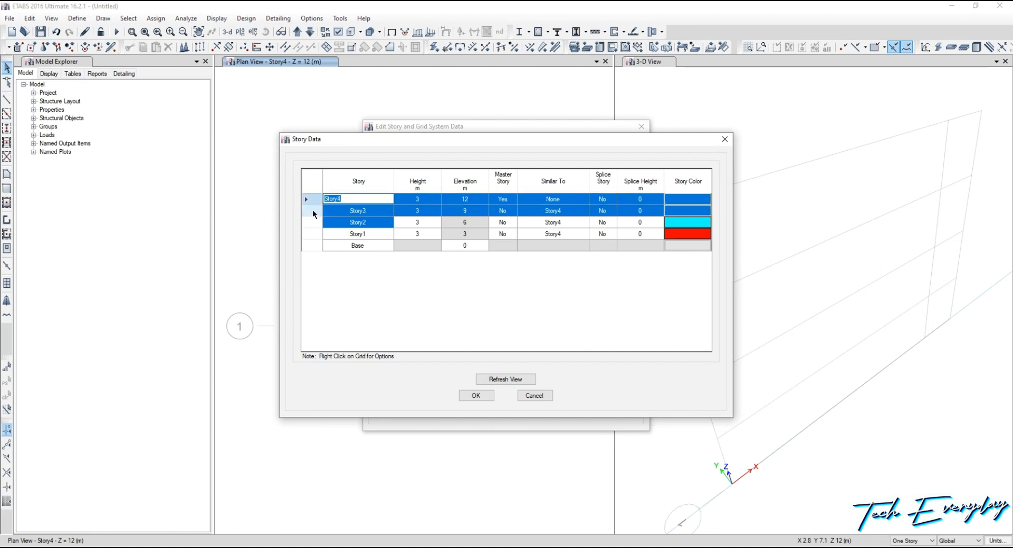
left_click(313, 214)
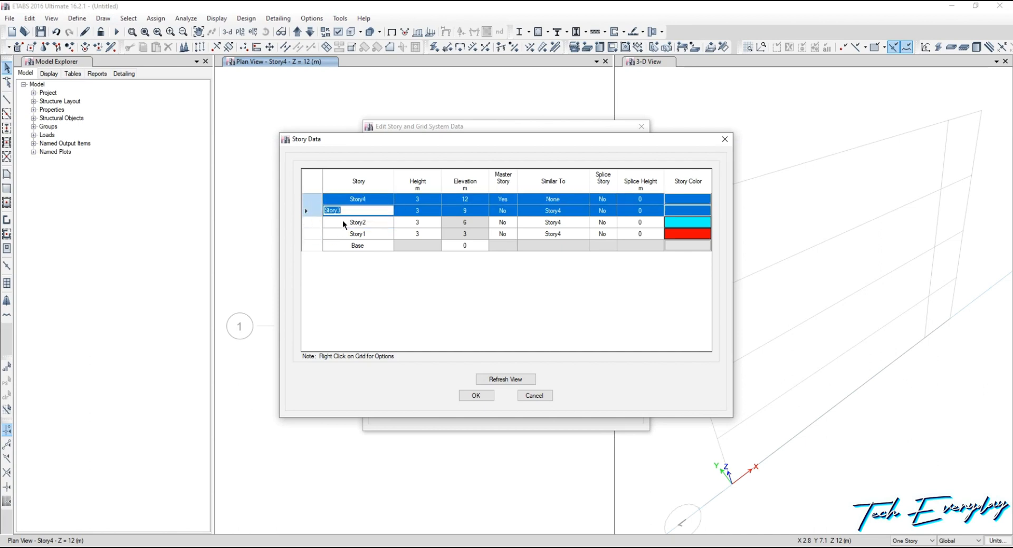
left_click(306, 226, "shift")
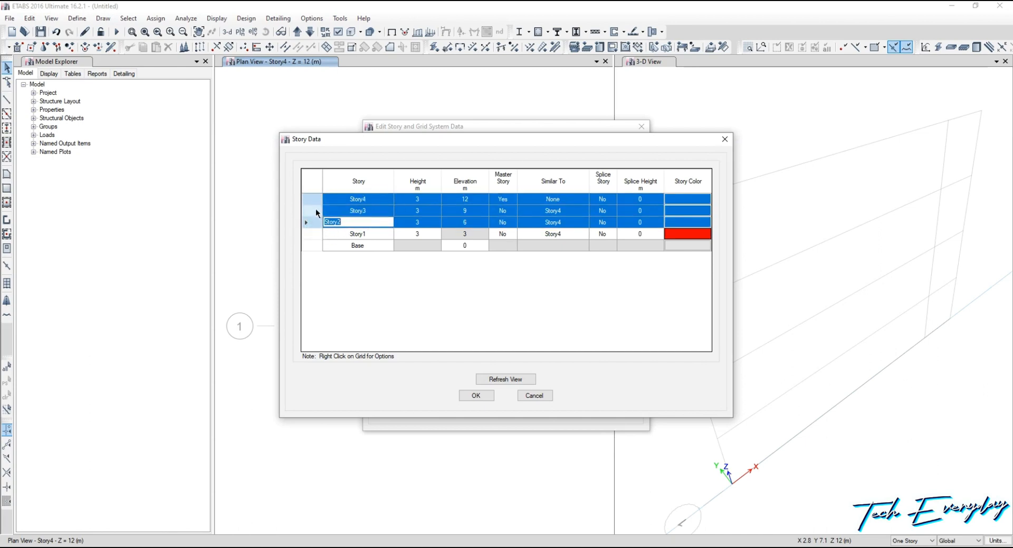
right_click(309, 204)
mouse_move(341, 250)
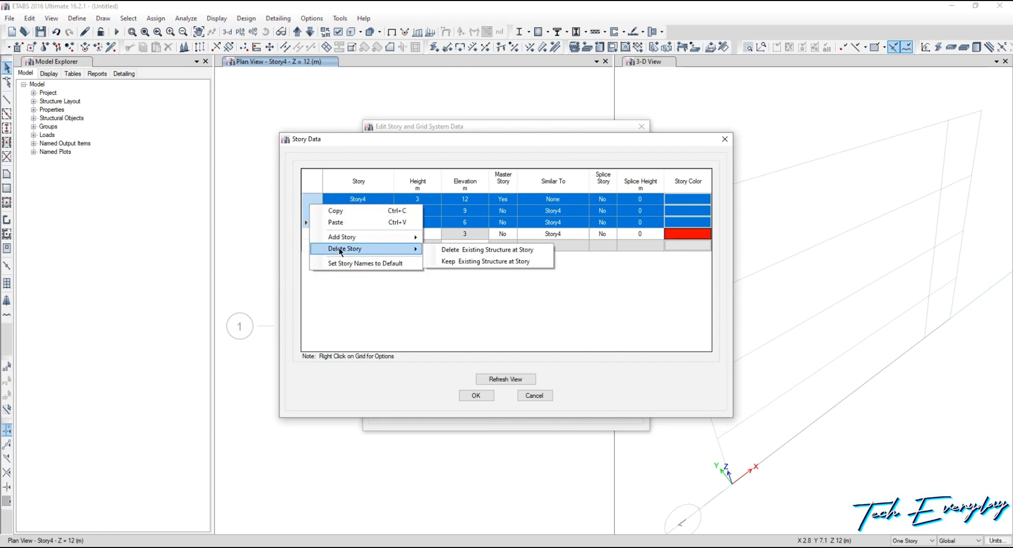
left_click(474, 251)
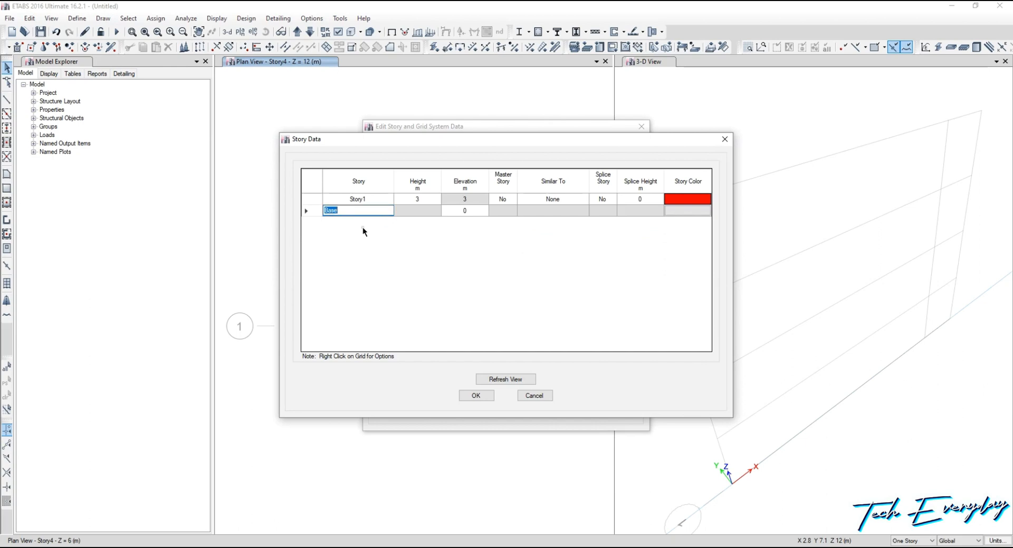
left_click(470, 396)
left_click(484, 410)
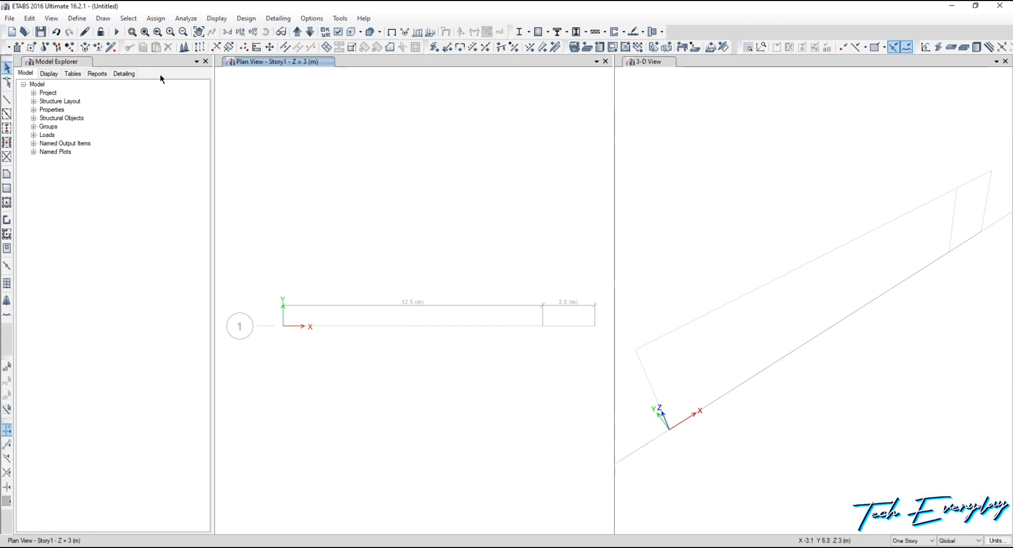
Consult the beam problem in the PDF, return to ETABS and open the property data of the 4000Psi concrete material
left_click(245, 547)
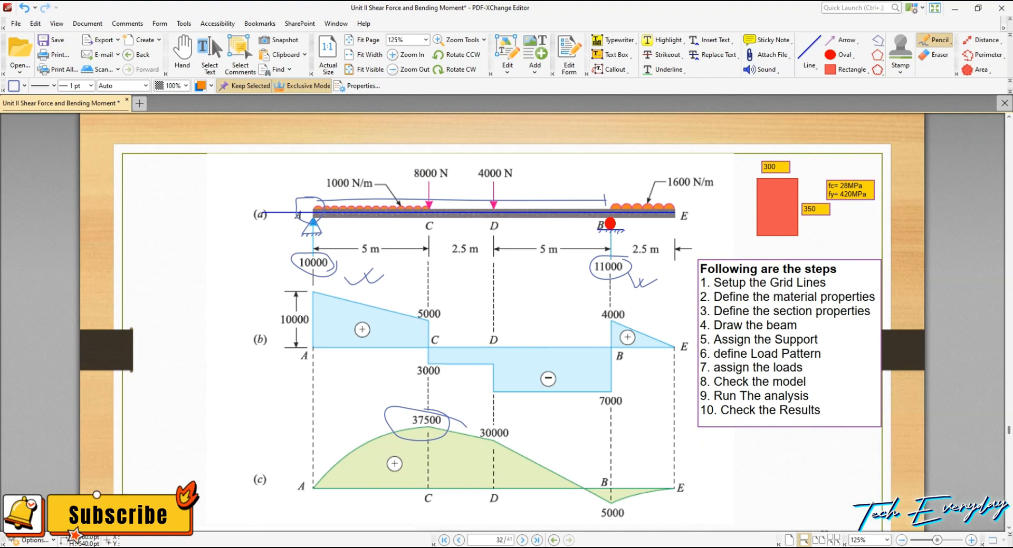
mouse_move(245, 546)
left_click(249, 505)
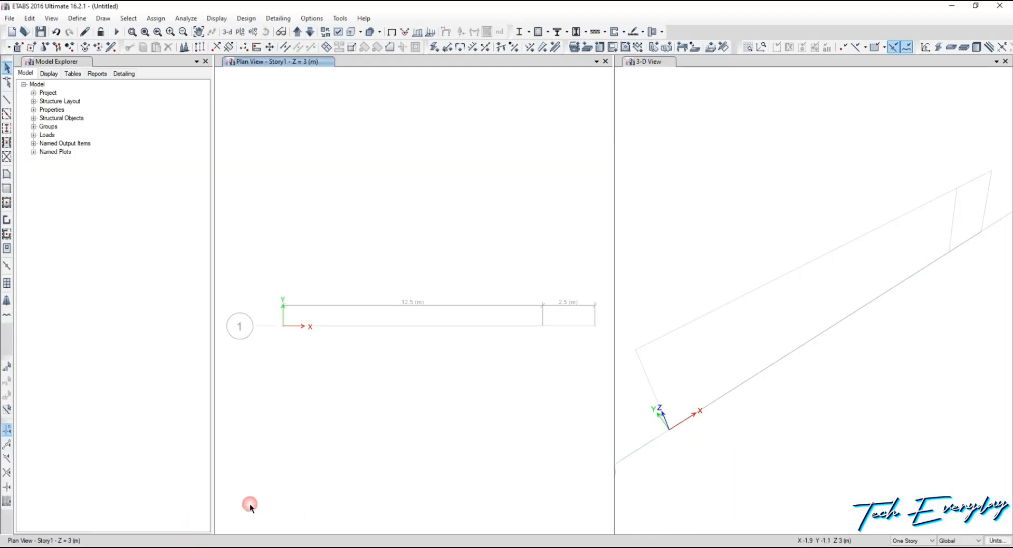
left_click(77, 18)
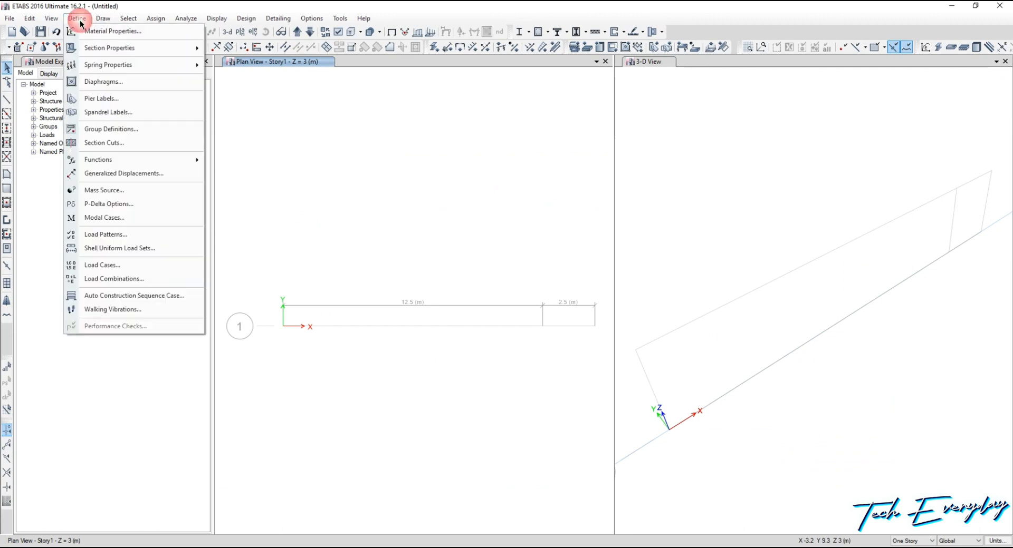
left_click(109, 33)
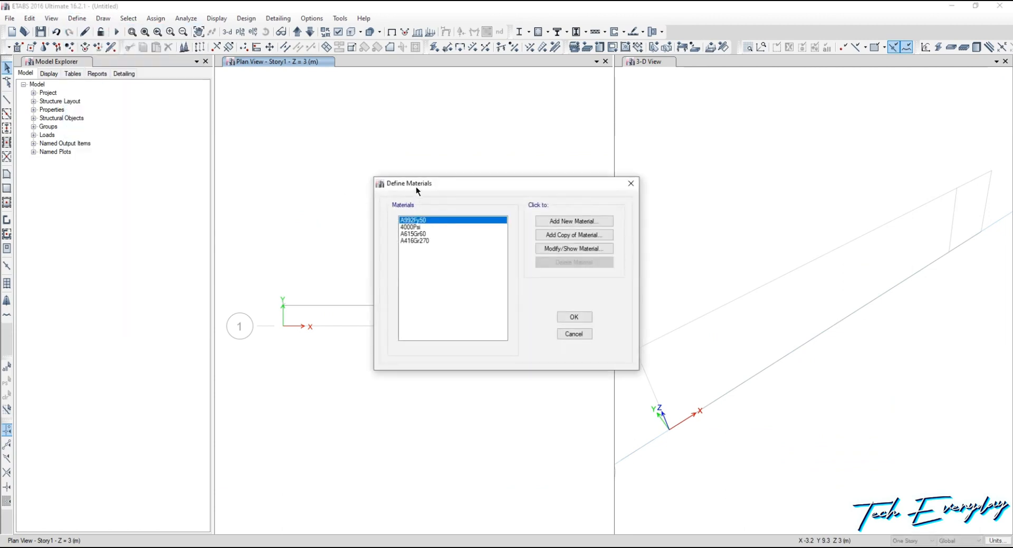
left_click_drag(416, 186, 220, 180)
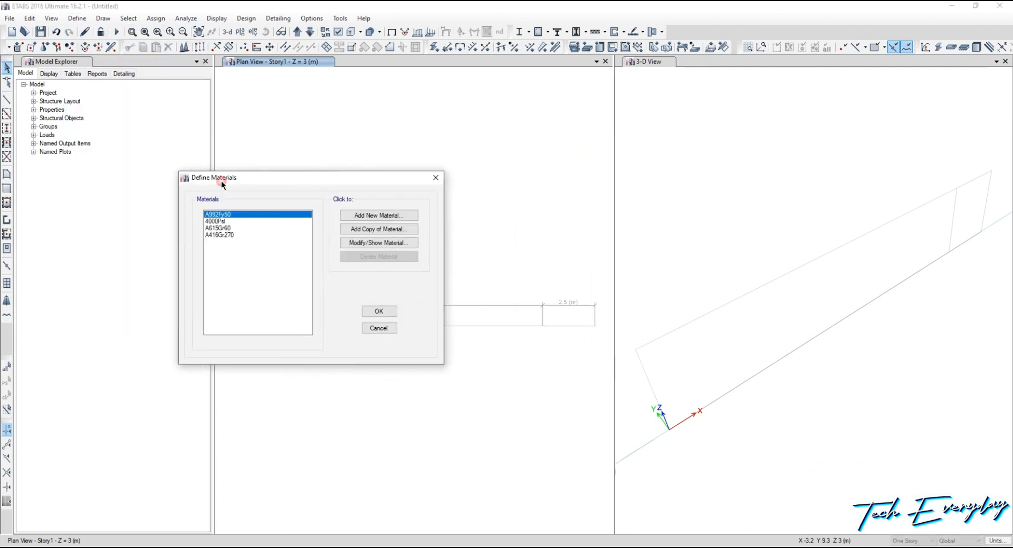
left_click(224, 222)
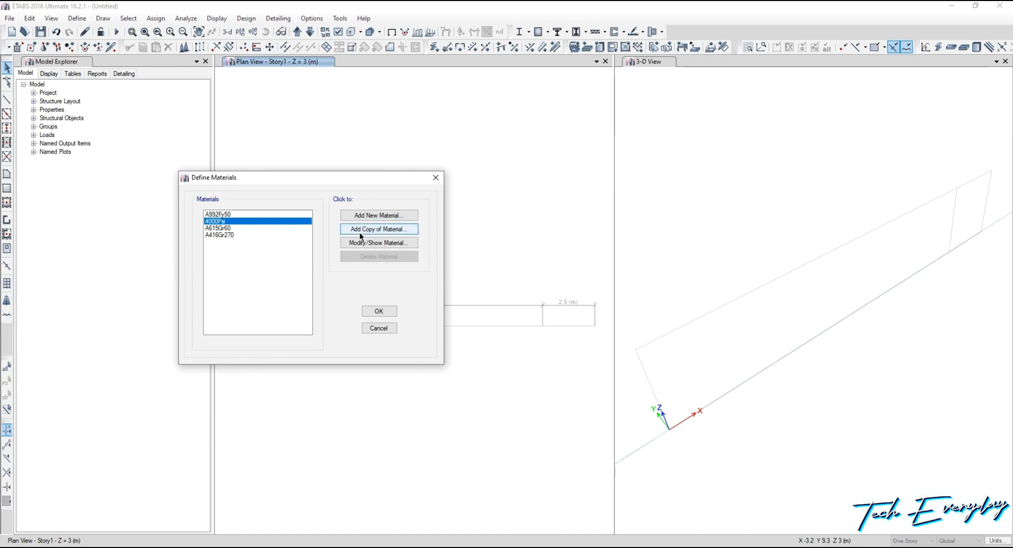
left_click(381, 242)
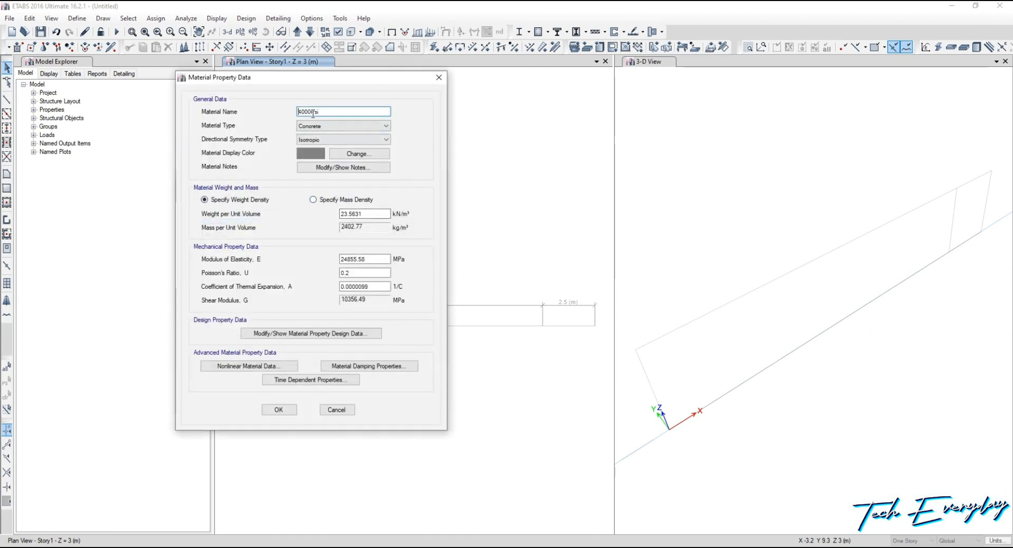
Rename the concrete material as Fc' 28MPa and accept its property data
left_click_drag(298, 111, 313, 113)
left_click(311, 112)
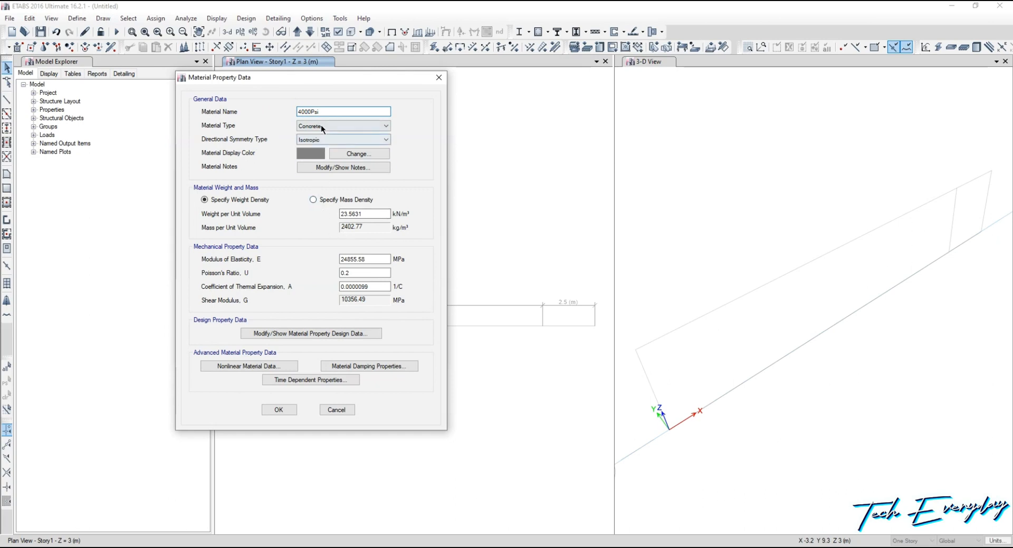
left_click_drag(311, 113, 283, 113)
type("Fc")
key("BackSpace")
key("BackSpace")
key("BackSpace")
type("250")
key("BackSpace")
key("BackSpace")
type("8MPA")
key("BackSpace")
type("a")
left_click(284, 408)
Rename the A615Gr60 rebar material as fy 420MPa and accept the material definitions
left_click(222, 228)
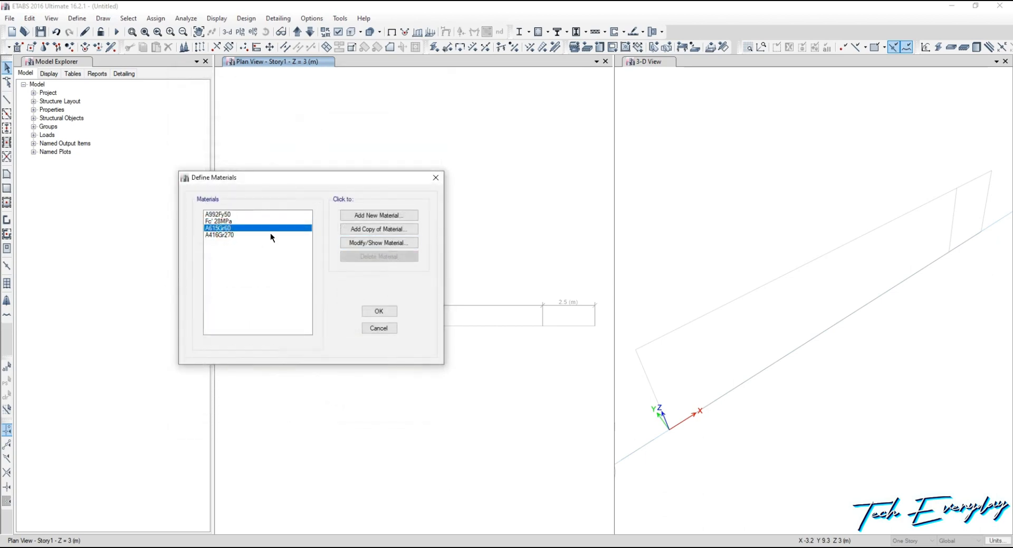
left_click(388, 243)
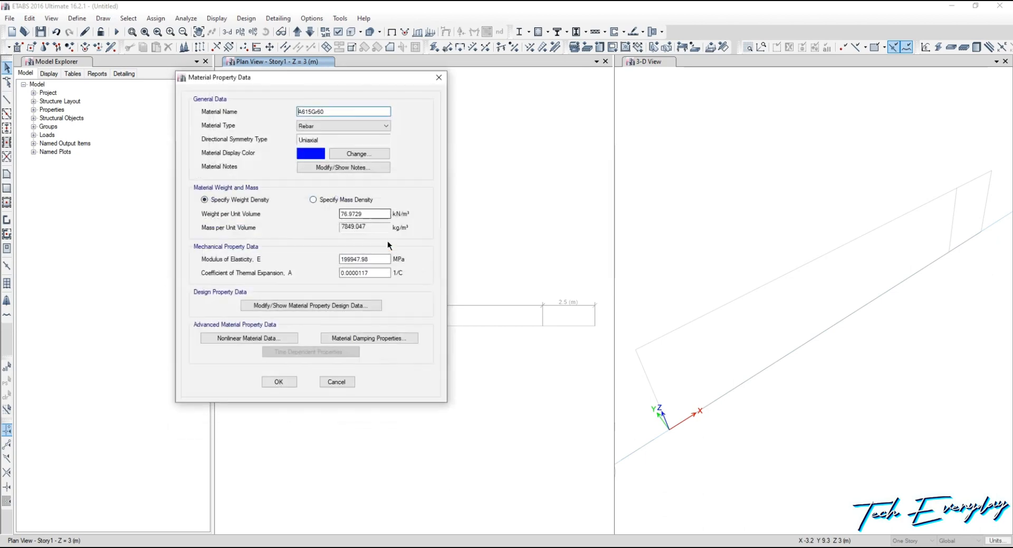
type("F")
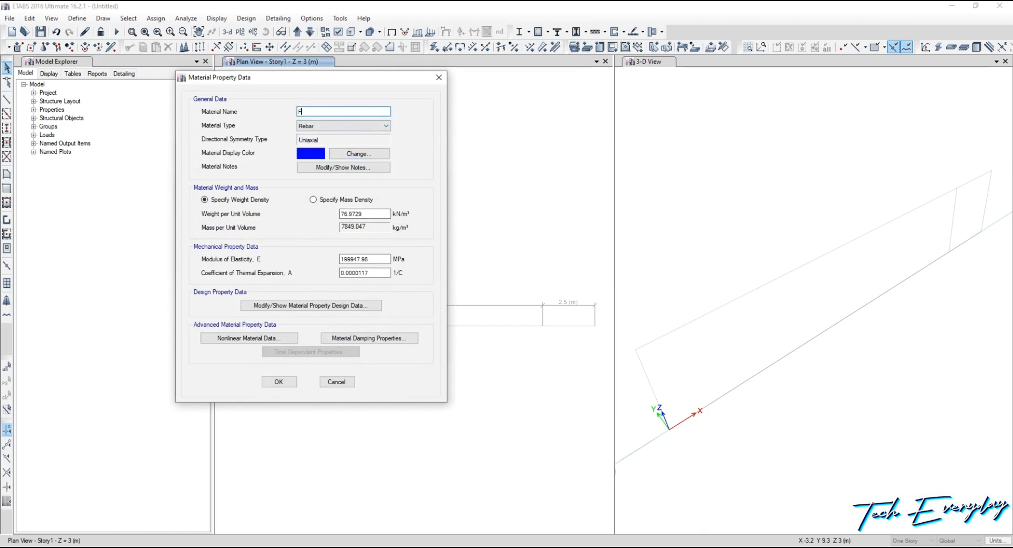
type("y 60")
key("BackSpace")
type("420MPa")
left_click(279, 383)
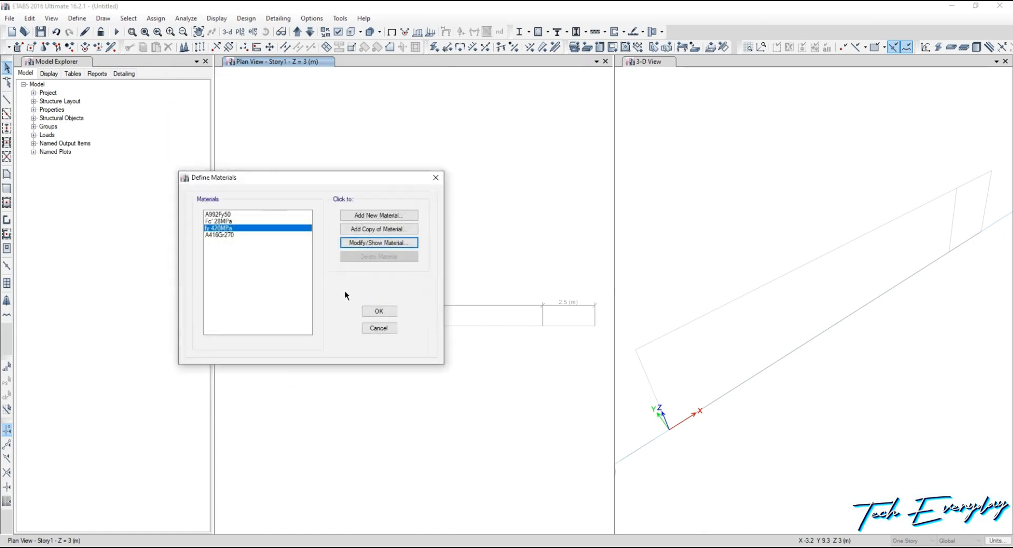
left_click(384, 311)
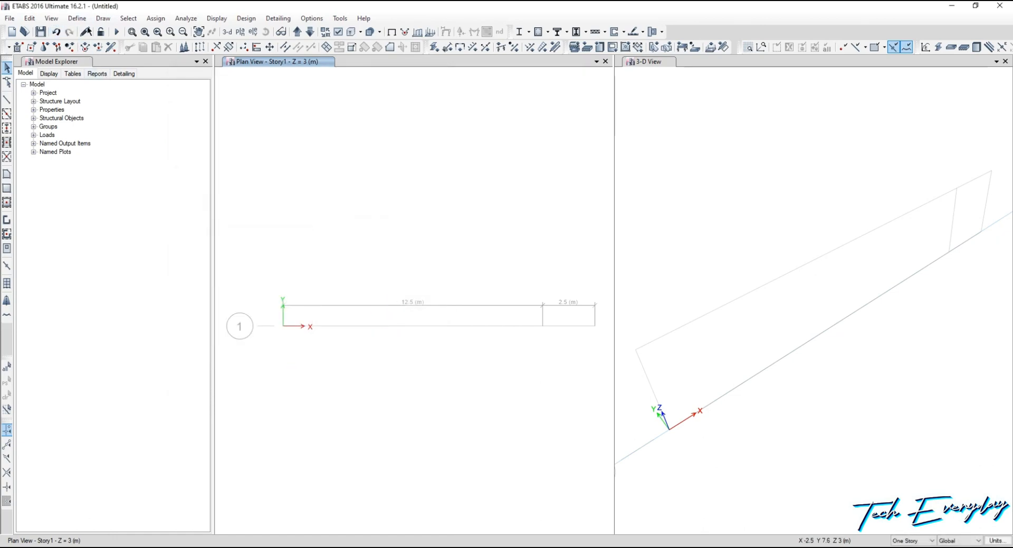
Consult the PDF procedure again, return to ETABS and open the frame section definitions
key("alt+Tab")
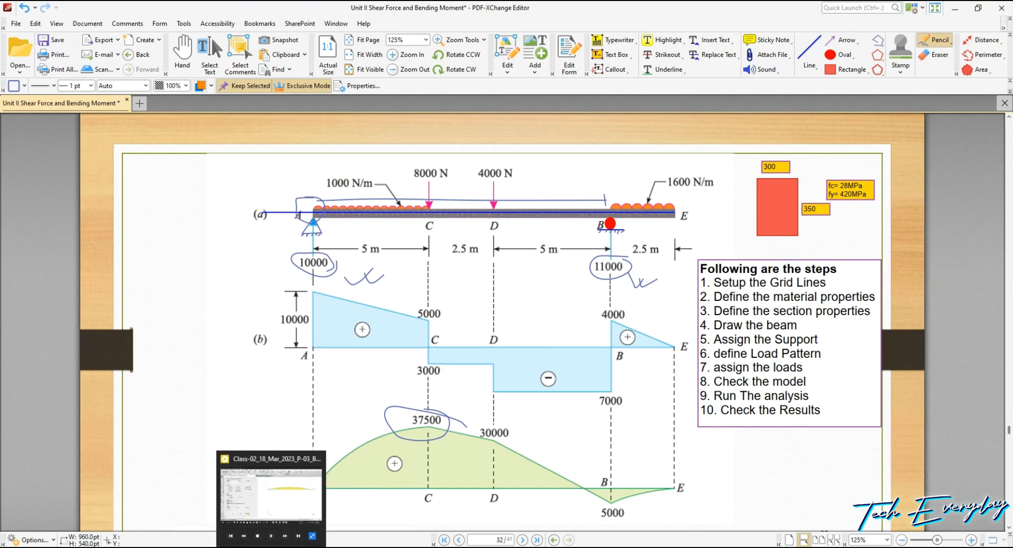
left_click(268, 546)
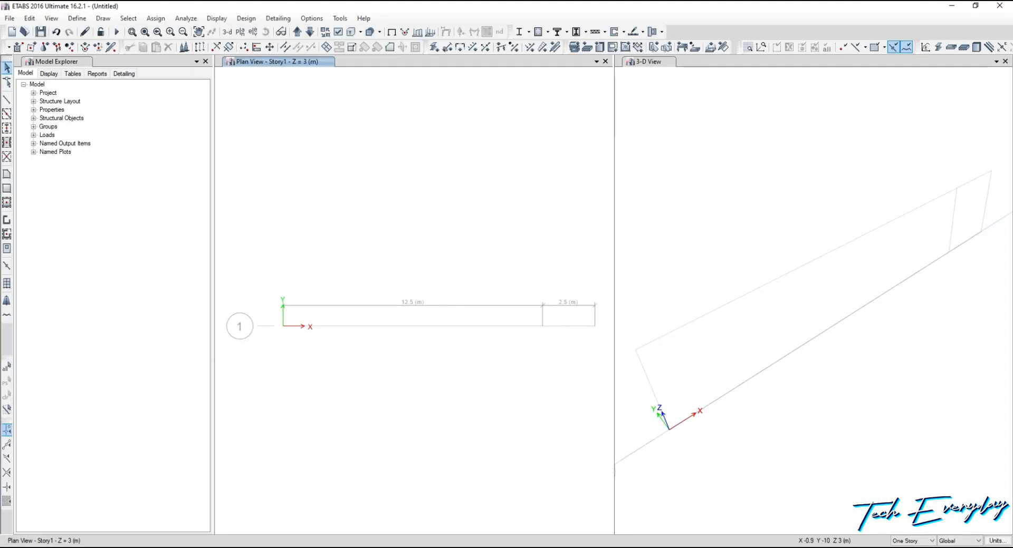
right_click(271, 547)
left_click(271, 542)
left_click(77, 18)
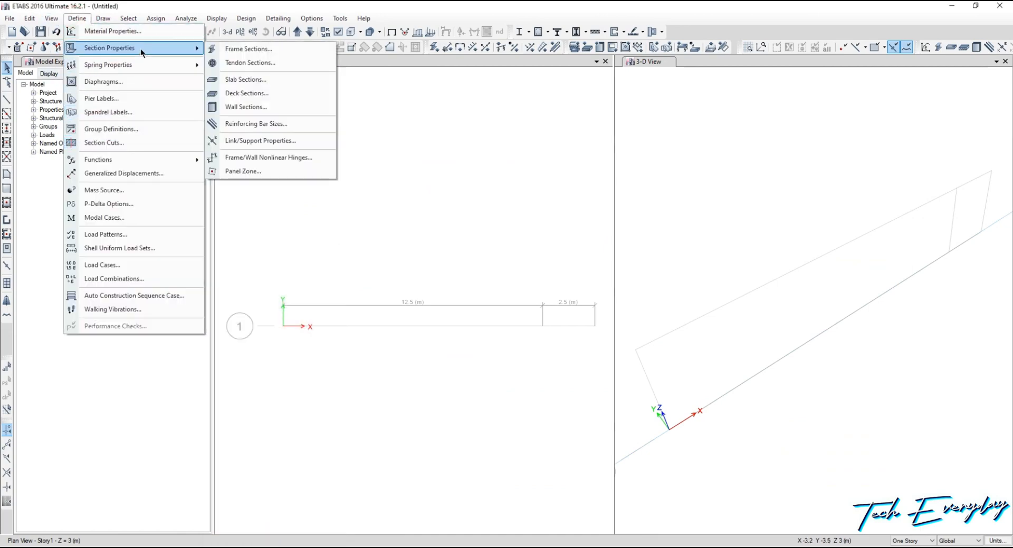
left_click(103, 19)
left_click(77, 18)
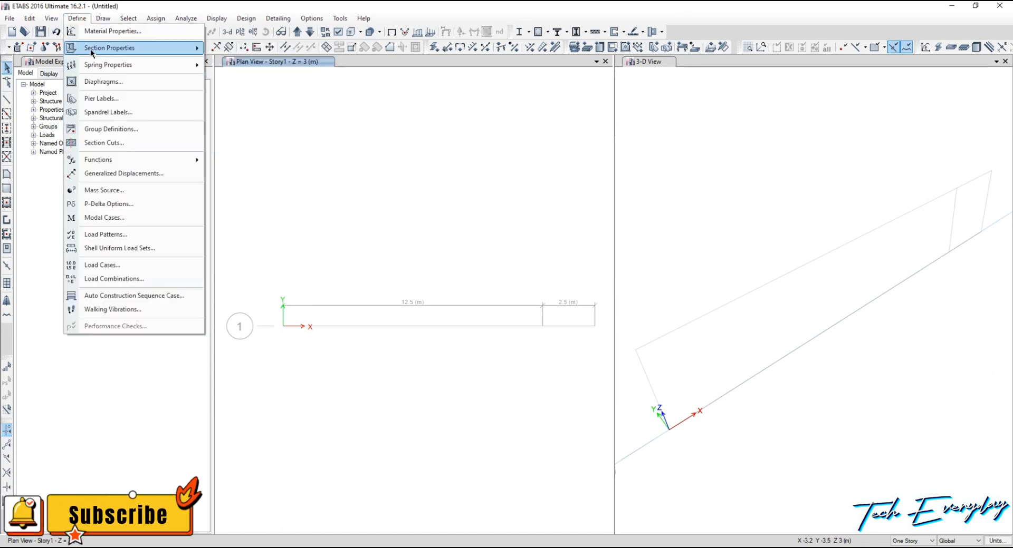
mouse_move(99, 48)
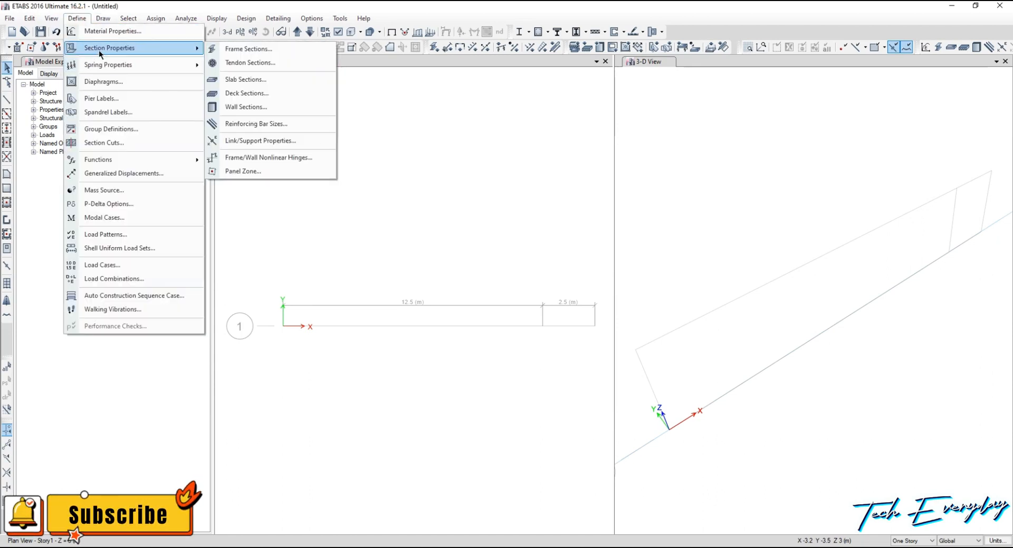
left_click(242, 49)
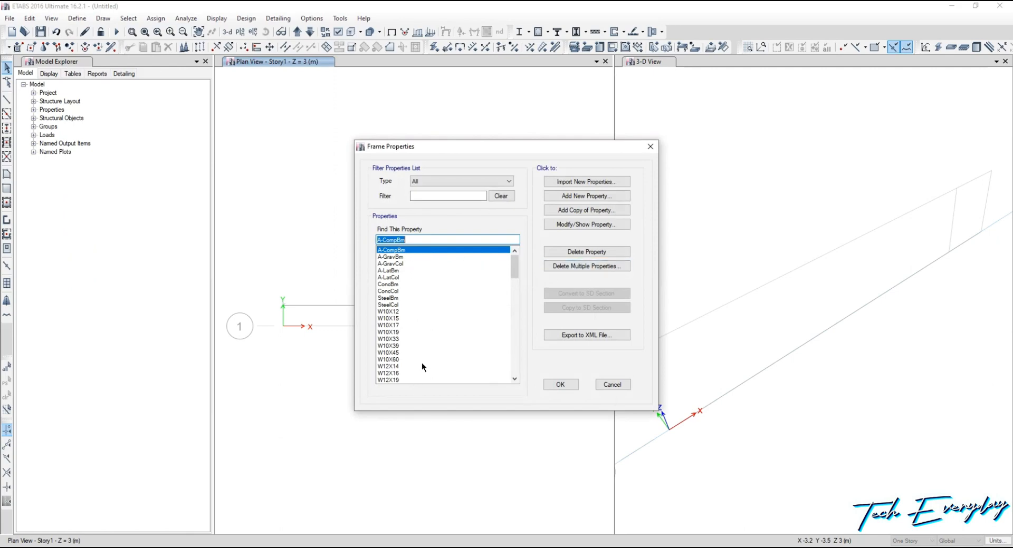
Delete the nine predefined frame sections from A-CompBm to SteelCol in one multiple deletion
left_click(590, 265)
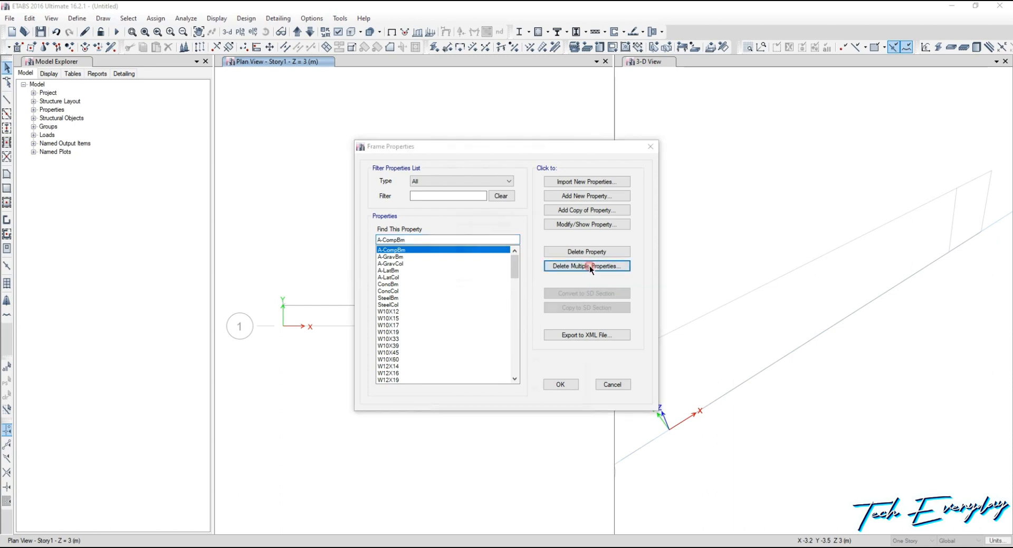
left_click_drag(476, 233, 467, 294)
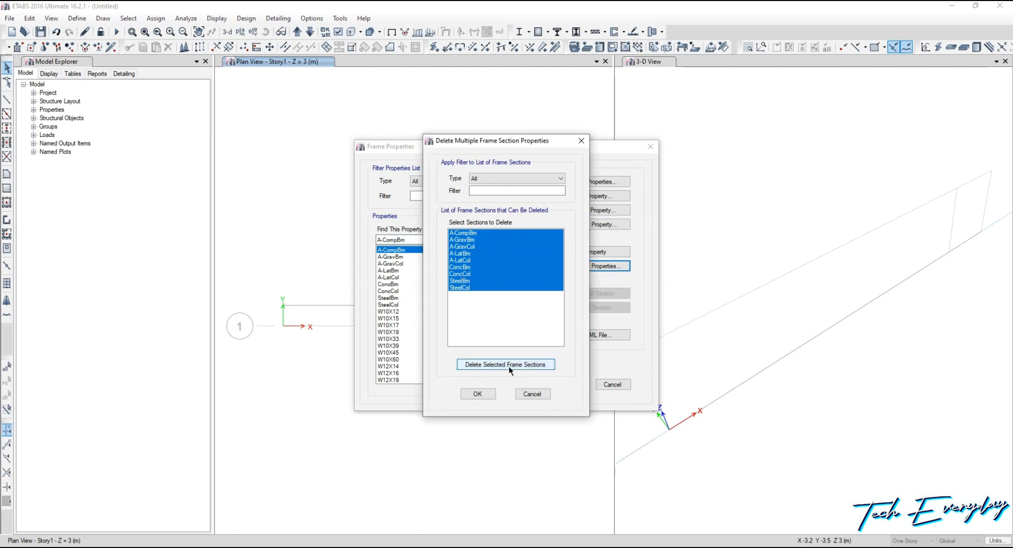
left_click(528, 365)
Delete the remaining W-shape frame sections down to W10X12 and accept the multiple deletion
left_click(497, 233)
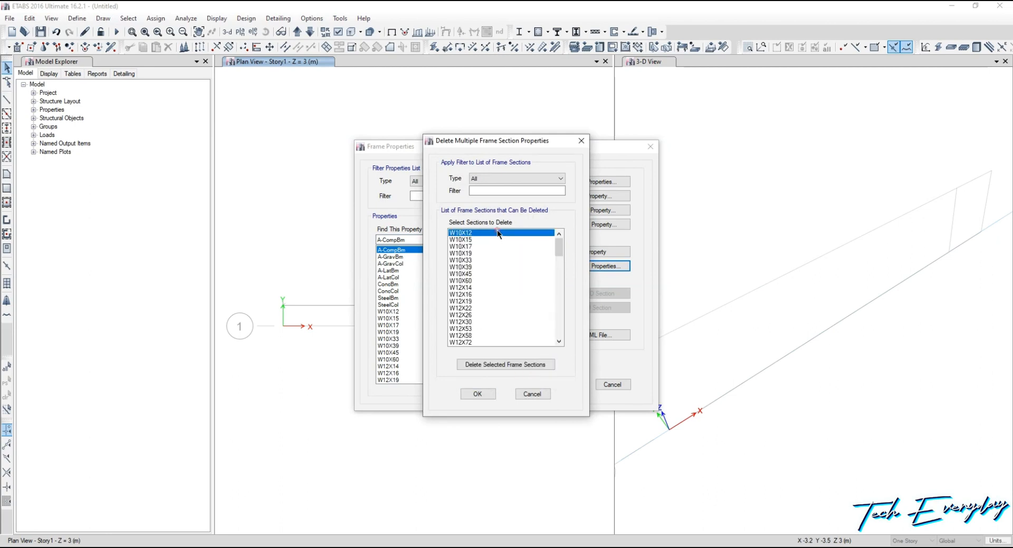
left_click_drag(564, 243, 558, 343)
left_click(487, 342)
left_click_drag(500, 335, 514, 359)
left_click(517, 235)
left_click(512, 371)
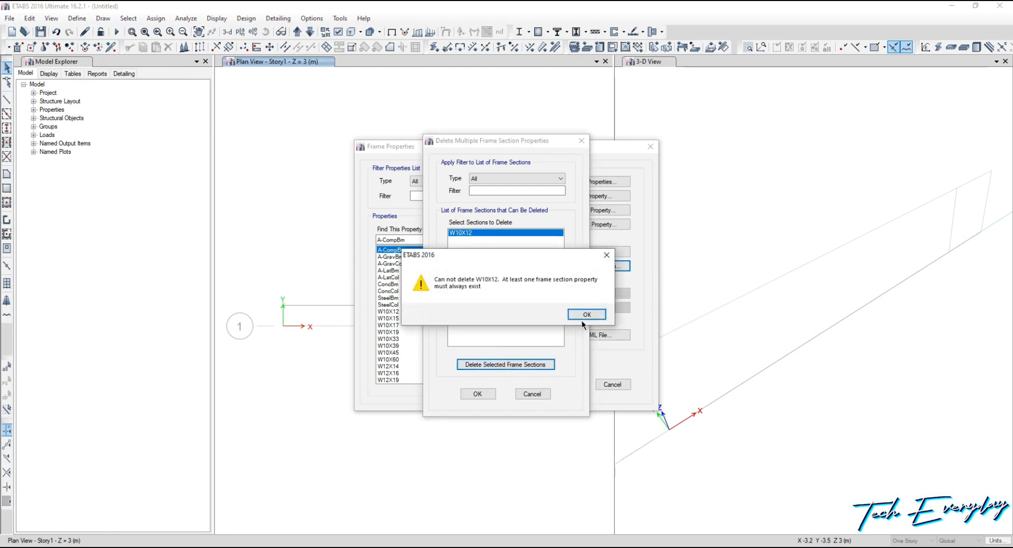
left_click(581, 316)
left_click(477, 394)
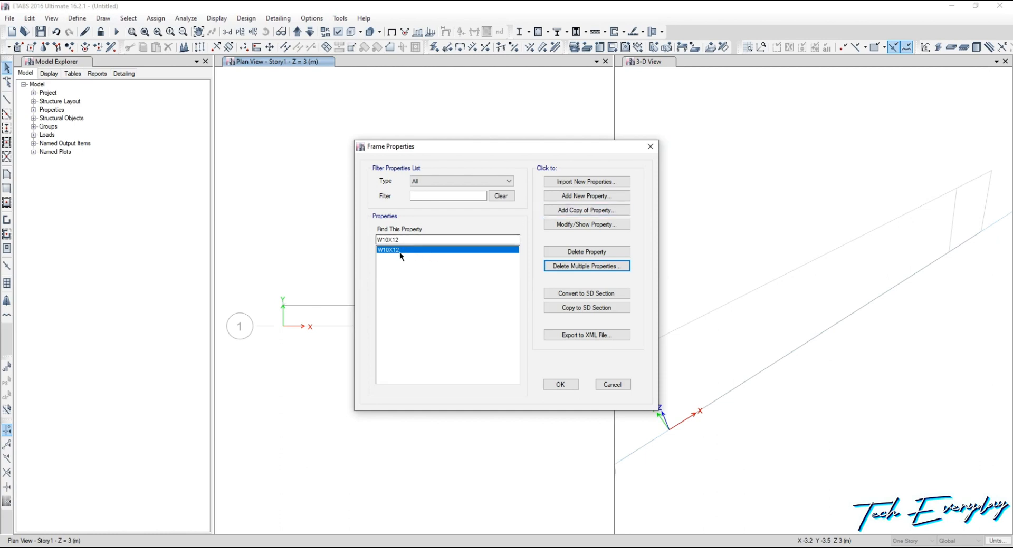
Add a rectangular concrete frame section named B1 300x350 with depth 350 mm, width 300 mm and material Fc' 28MPa
left_click(574, 195)
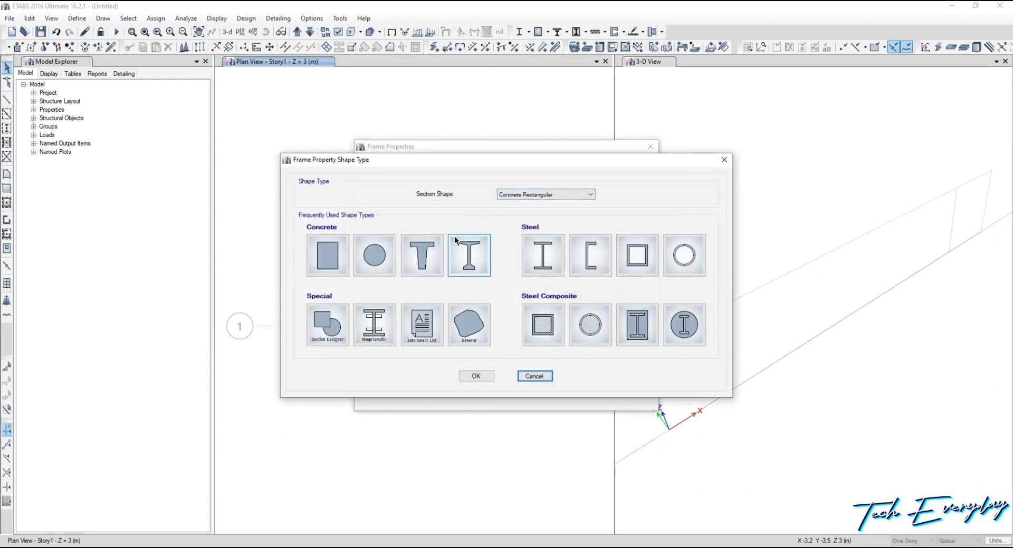
left_click(319, 255)
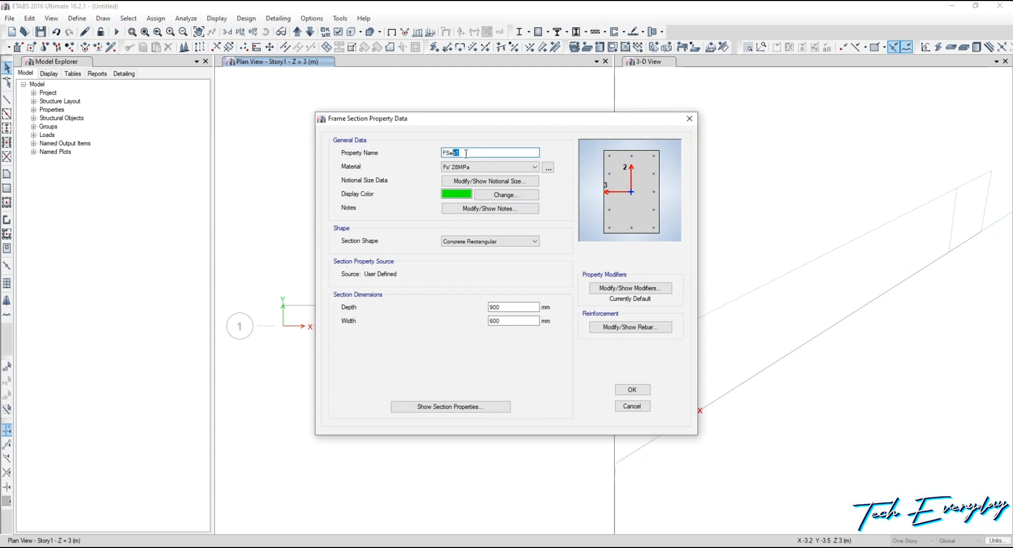
type("B1 300x350")
left_click_drag(525, 307, 440, 307)
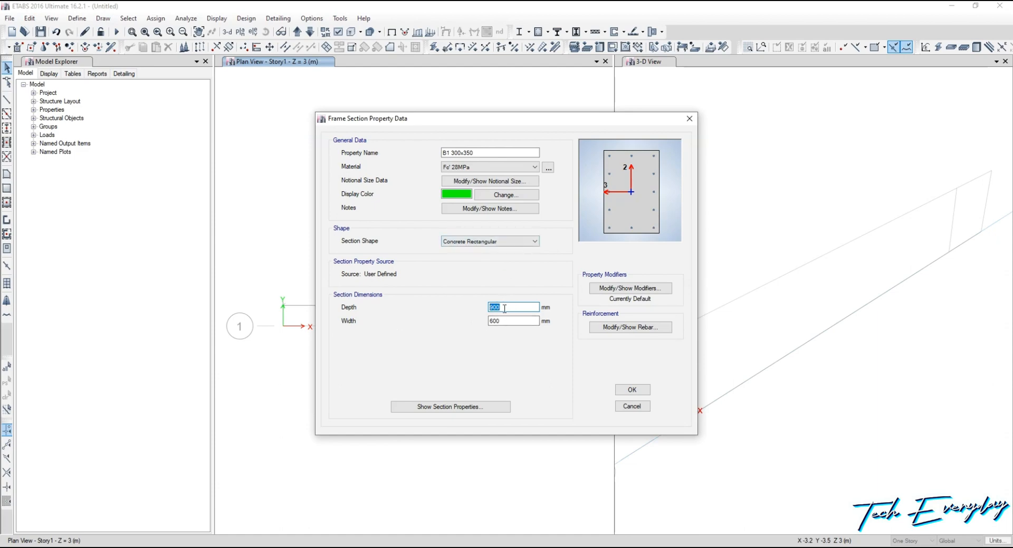
type("350")
double_click(488, 320)
type("300")
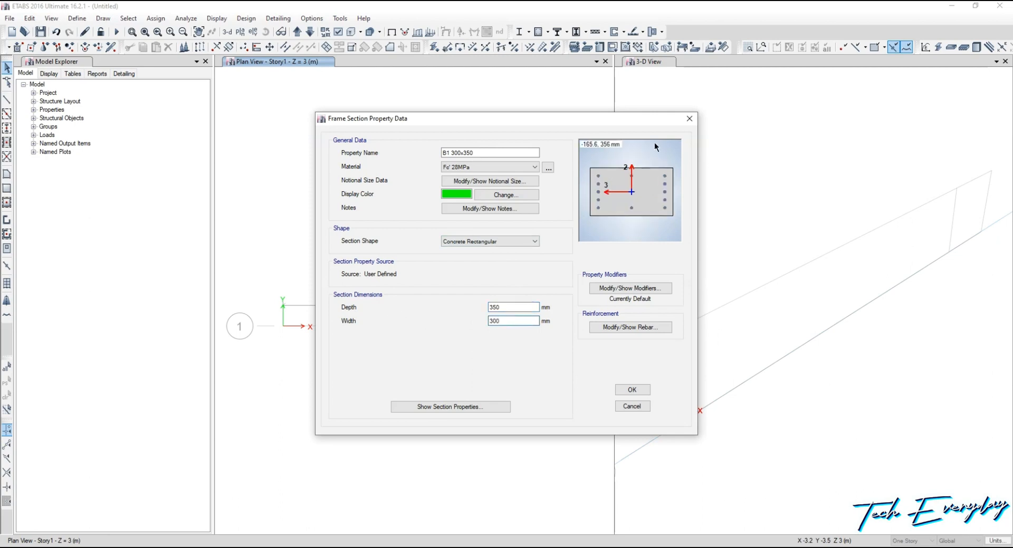
left_click(447, 168)
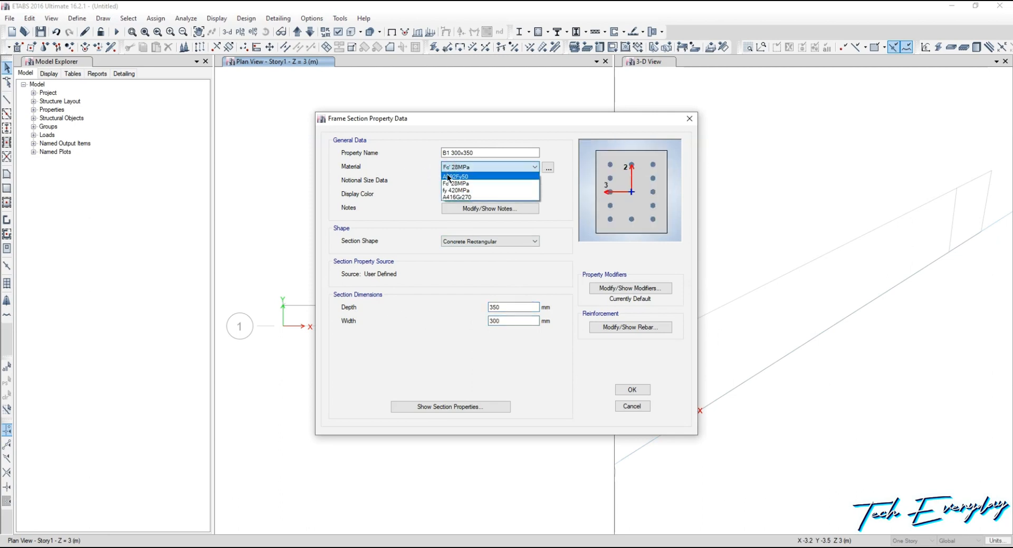
left_click(469, 185)
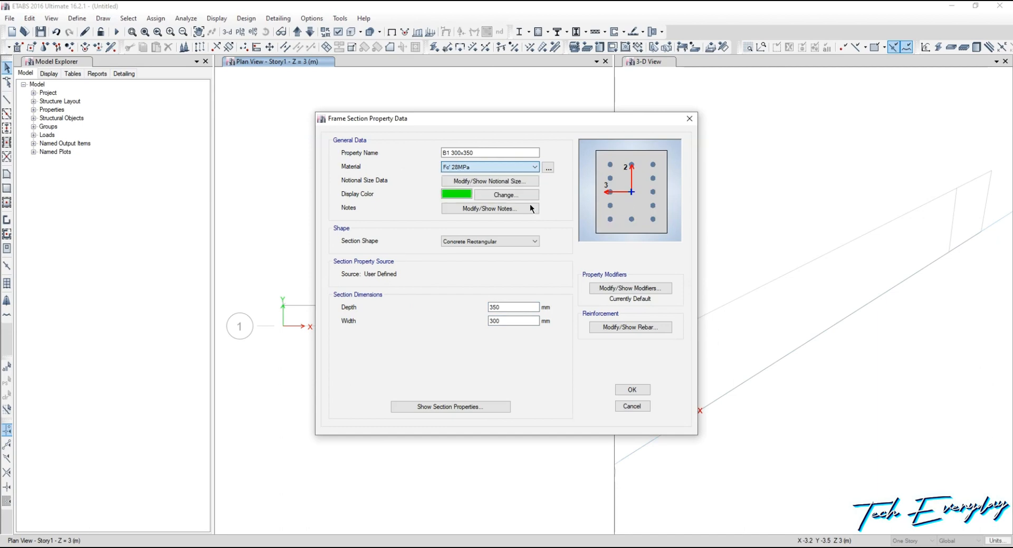
Set the section's reinforcement design type to M3 Design Only (Beam) and accept the section
left_click(636, 328)
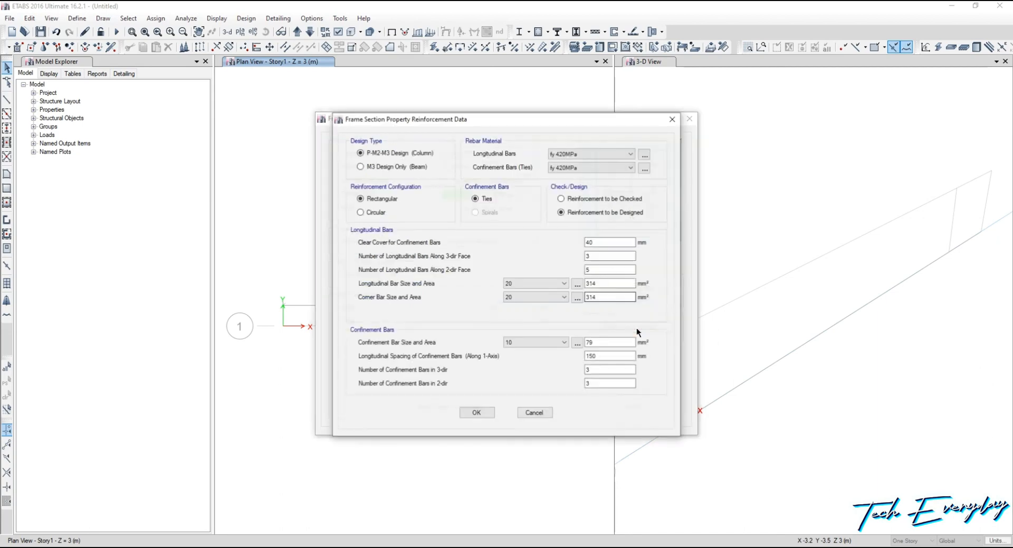
left_click(391, 168)
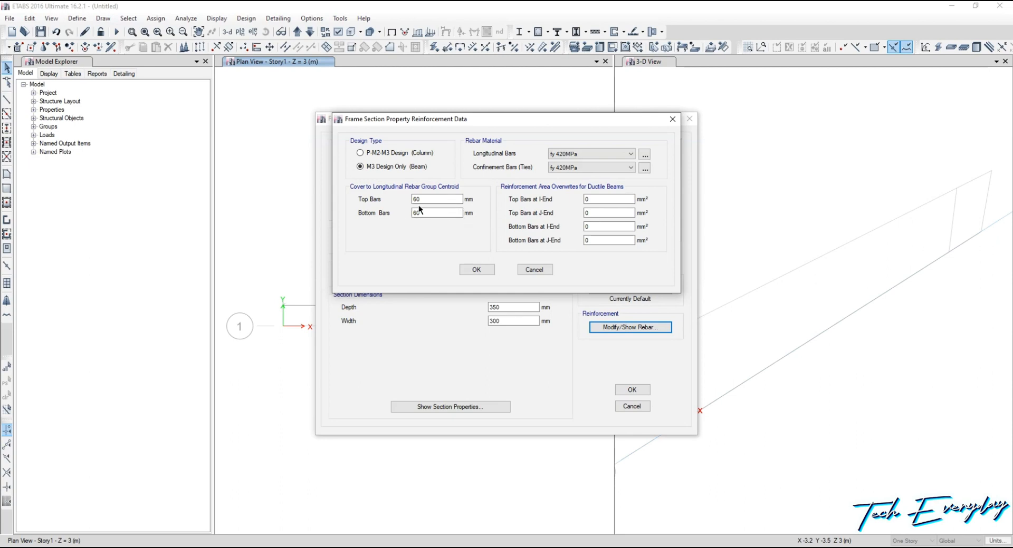
left_click(480, 270)
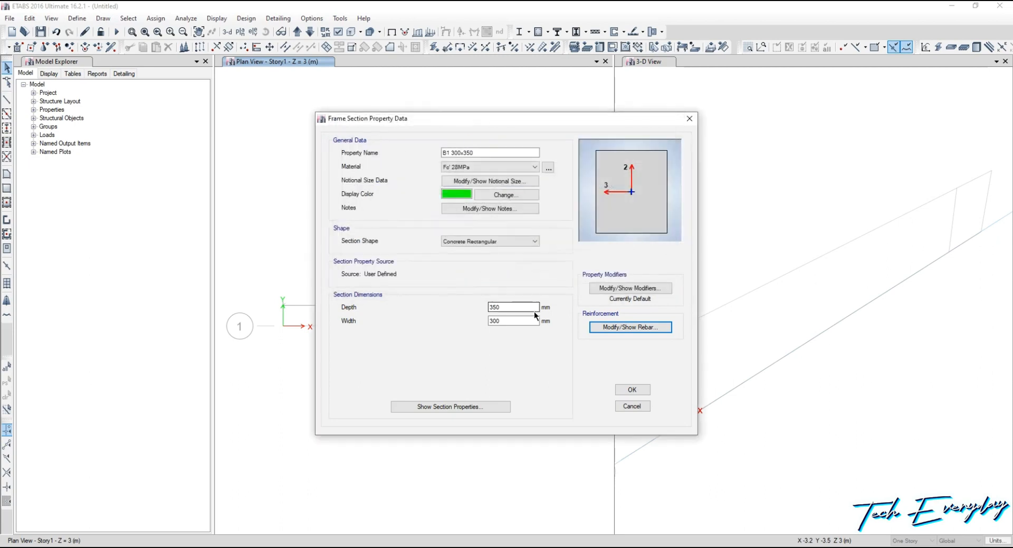
left_click(632, 390)
Delete the remaining W10X12 frame section and accept the frame property list
left_click(416, 257)
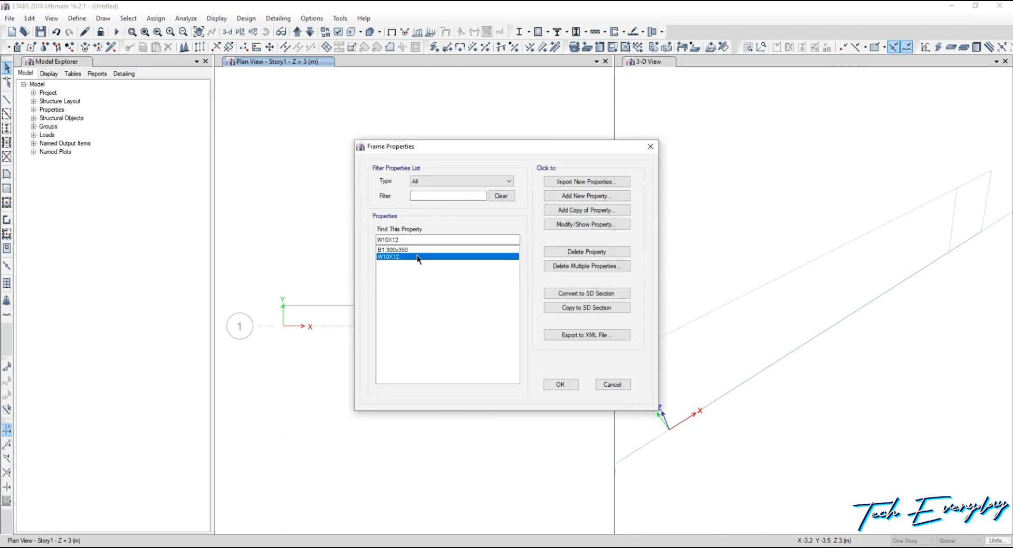
left_click(583, 251)
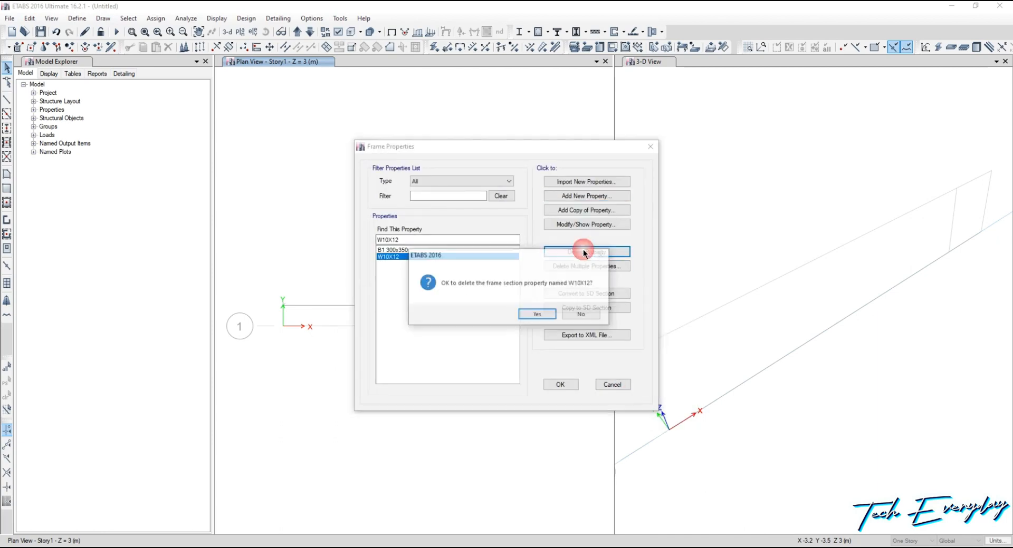
left_click(537, 314)
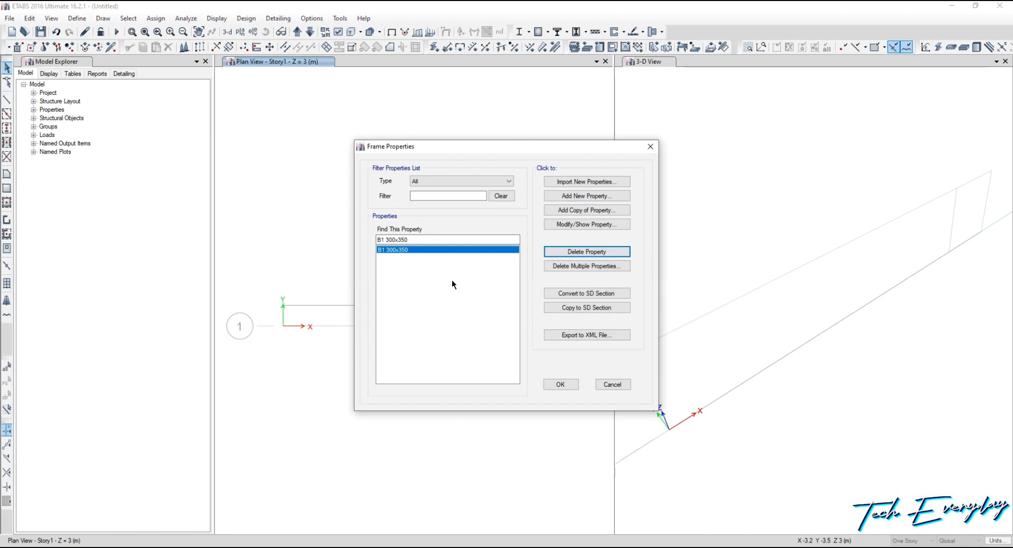
left_click(564, 384)
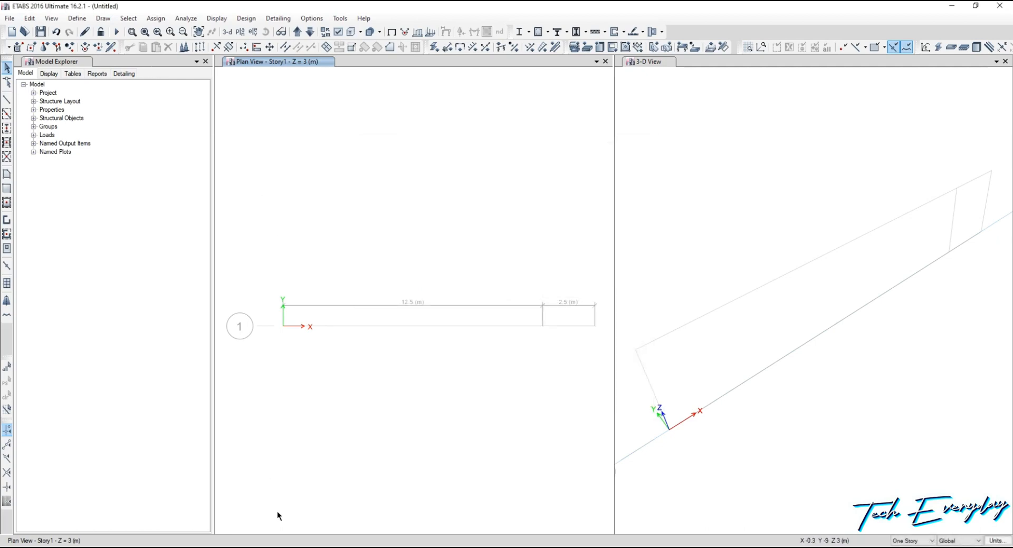
Quick-draw frame beams with section B1 300x350 along grid line 1 over both the 12.5 m and 2.5 m spans
left_click(234, 547)
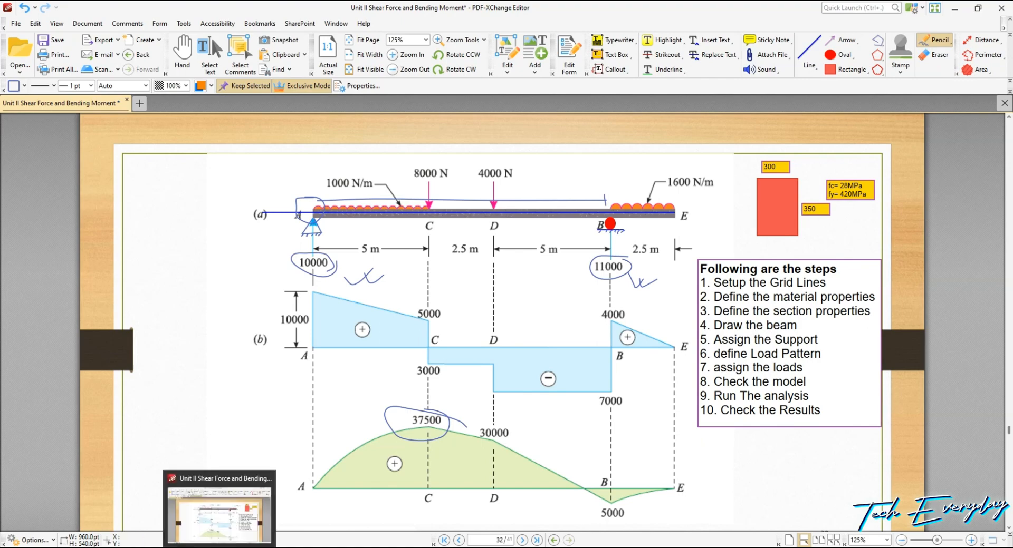
left_click(245, 547)
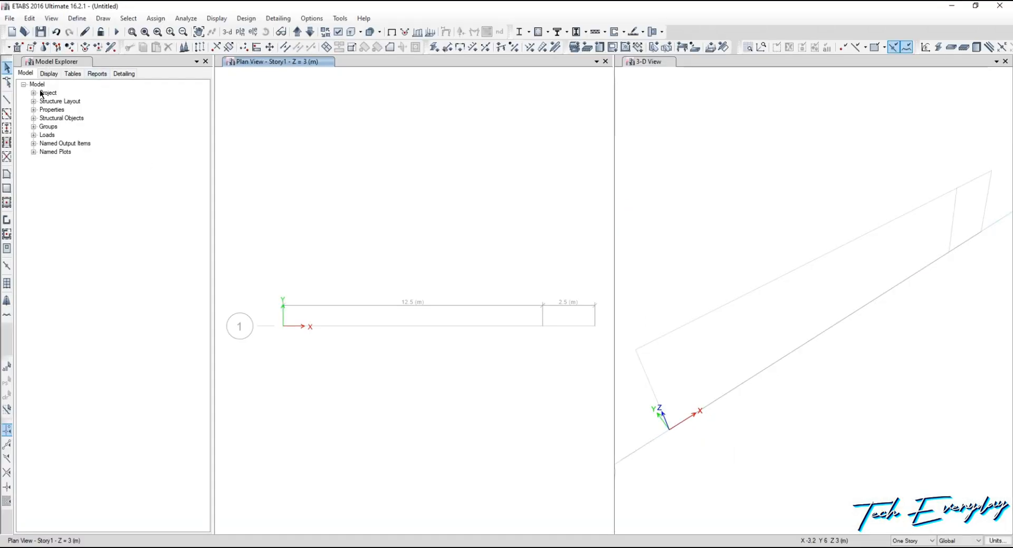
left_click(103, 19)
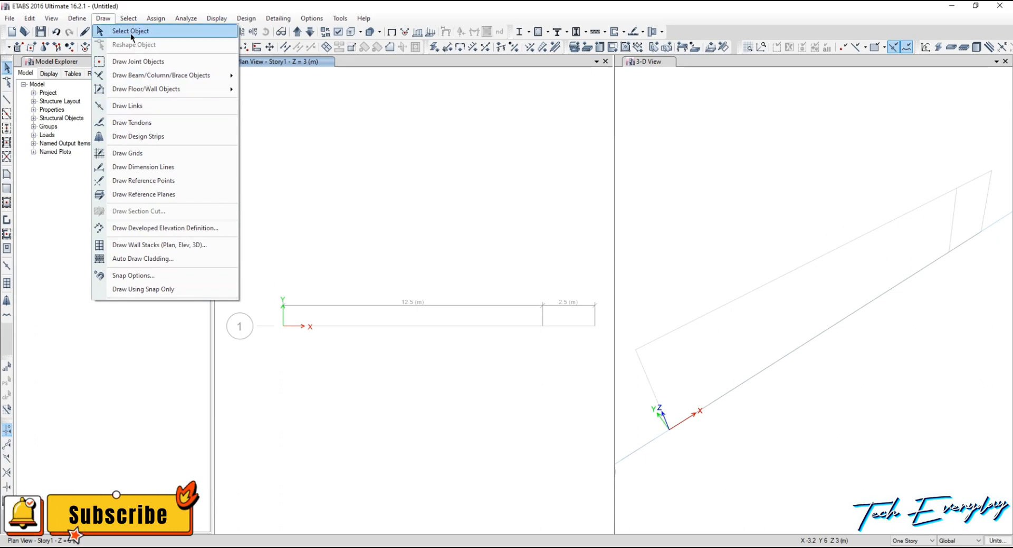
mouse_move(107, 77)
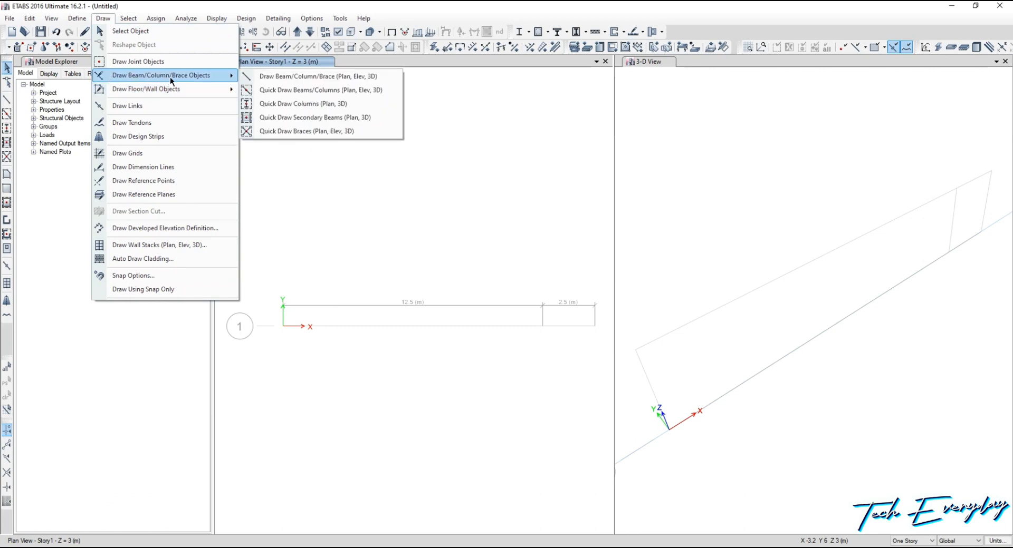
left_click(314, 91)
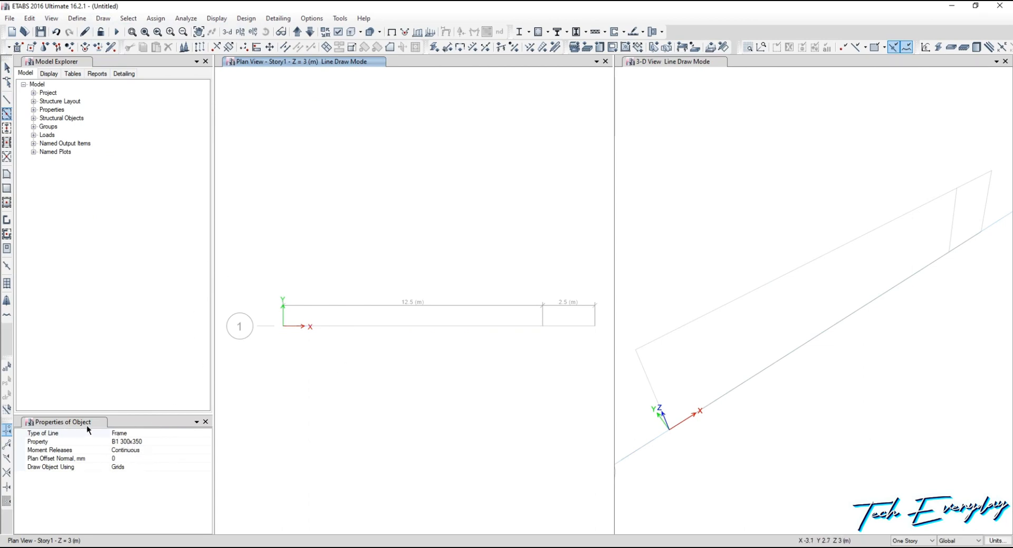
left_click(160, 441)
left_click(208, 442)
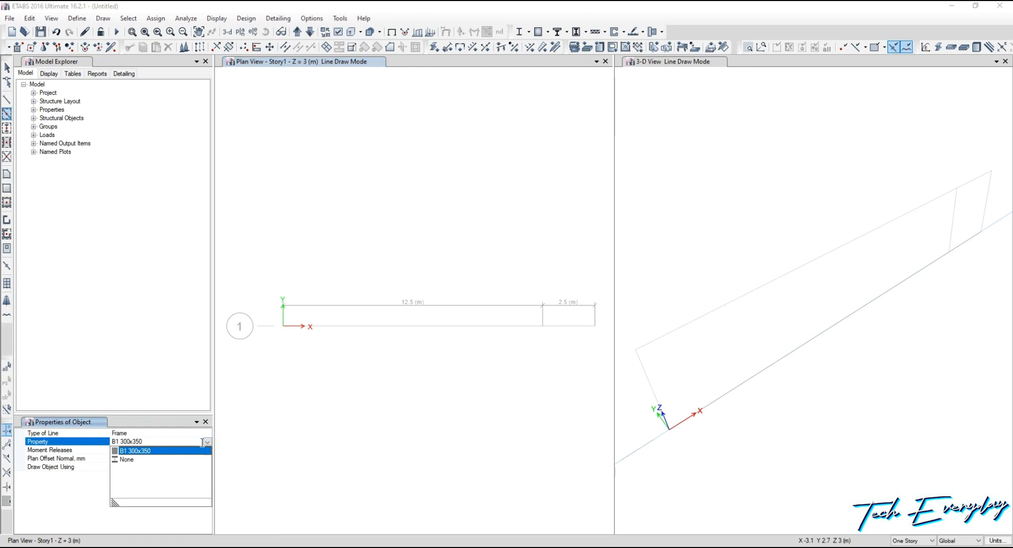
left_click(196, 452)
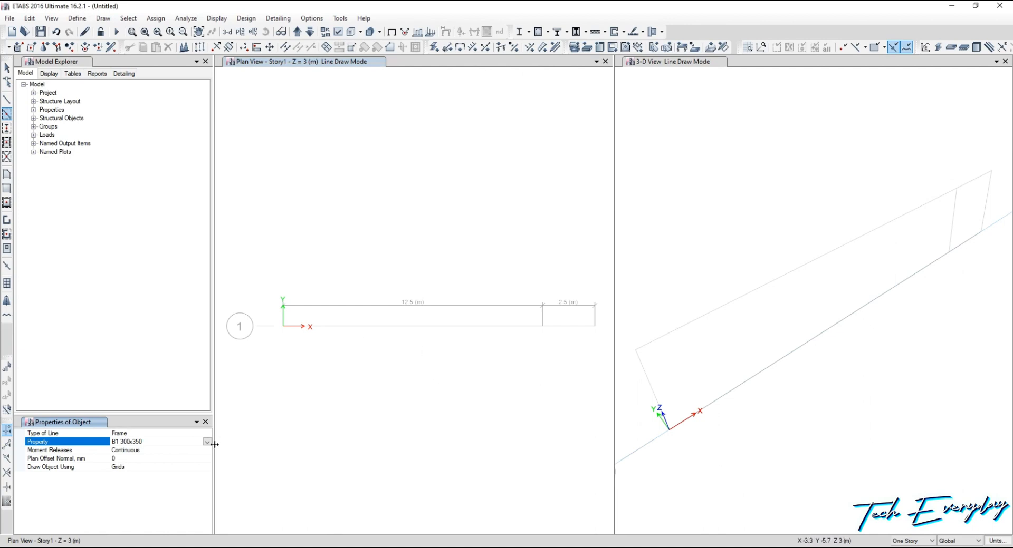
left_click(353, 326)
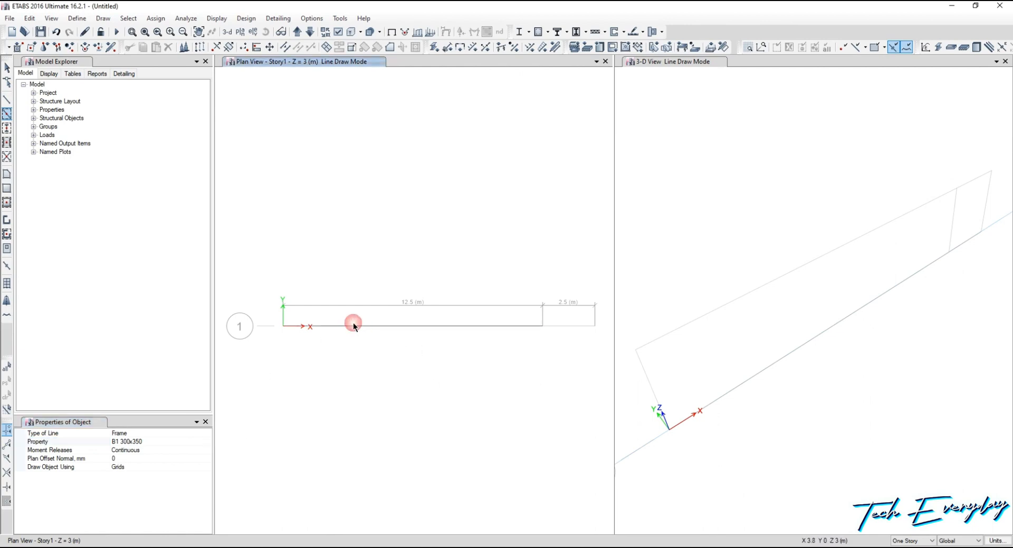
left_click(572, 327)
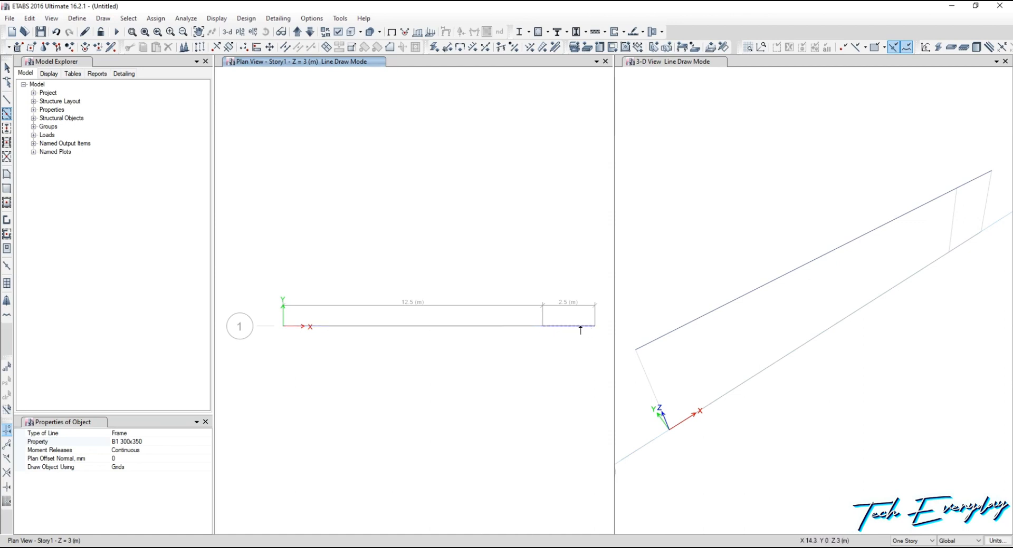
key("Escape")
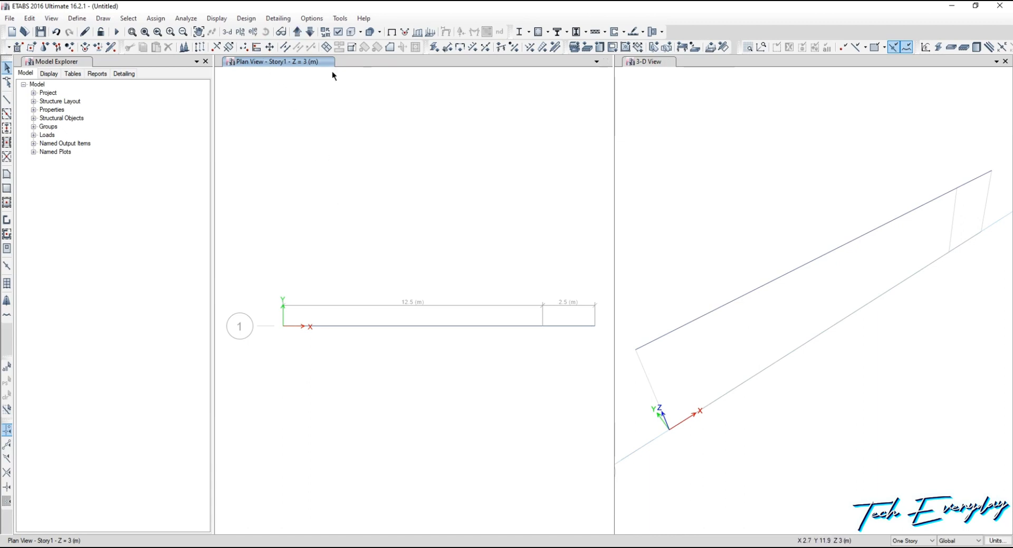
Show the drawn beam with its section width in the plan view and inspect its full length
left_click(352, 35)
scroll(504, 348, "up", 3)
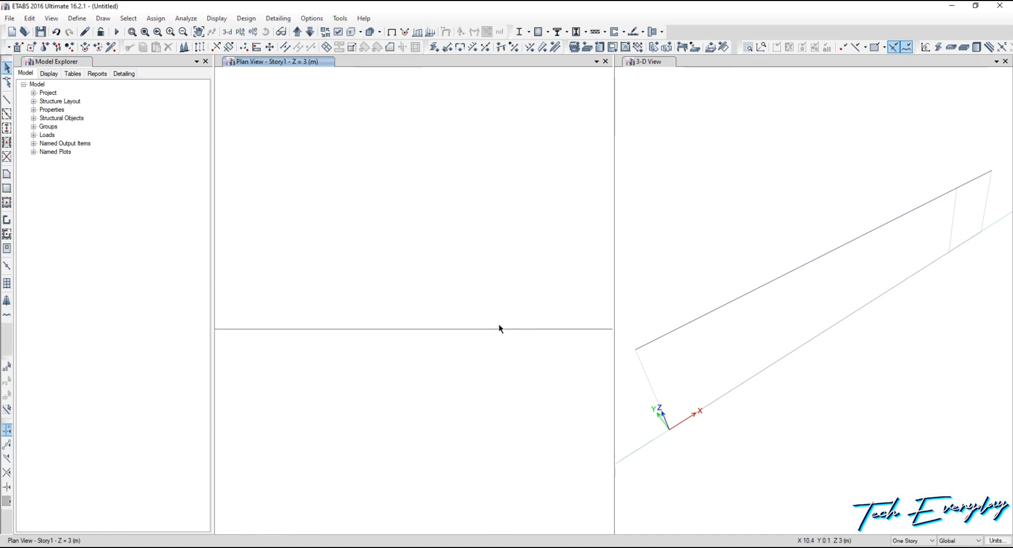
scroll(654, 337, "down", 2)
scroll(514, 356, "down", 3)
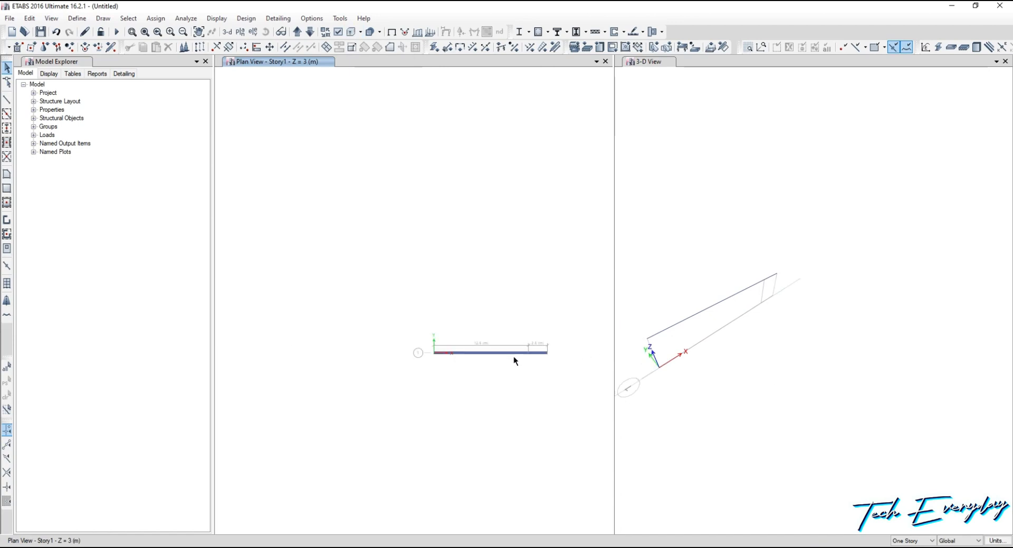
scroll(478, 363, "up", 2)
middle_click_drag(507, 362, 404, 353)
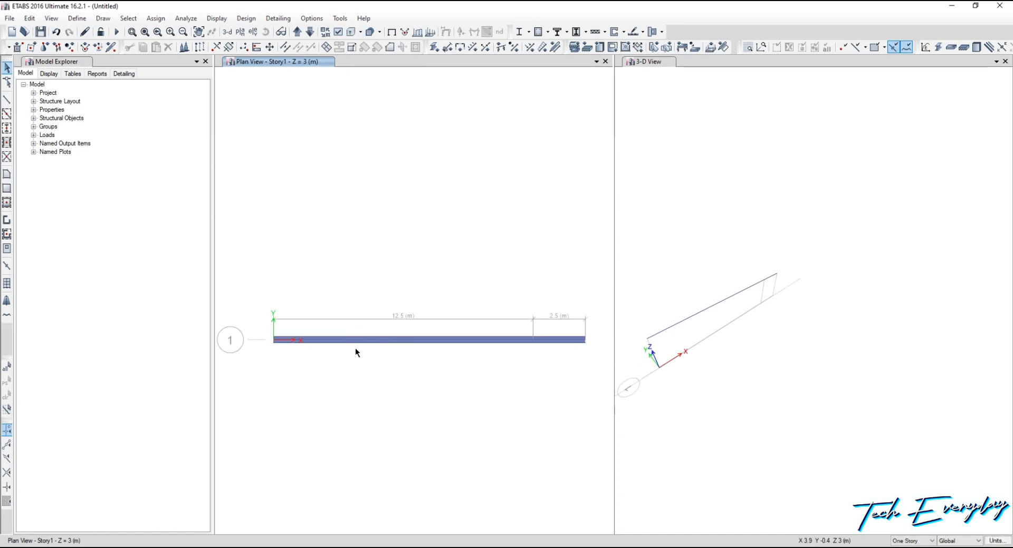
Check the support step in the PDF, then assign a pinned restraint in X, Y and Z translation to the beam's joint at the origin
key("alt+Tab")
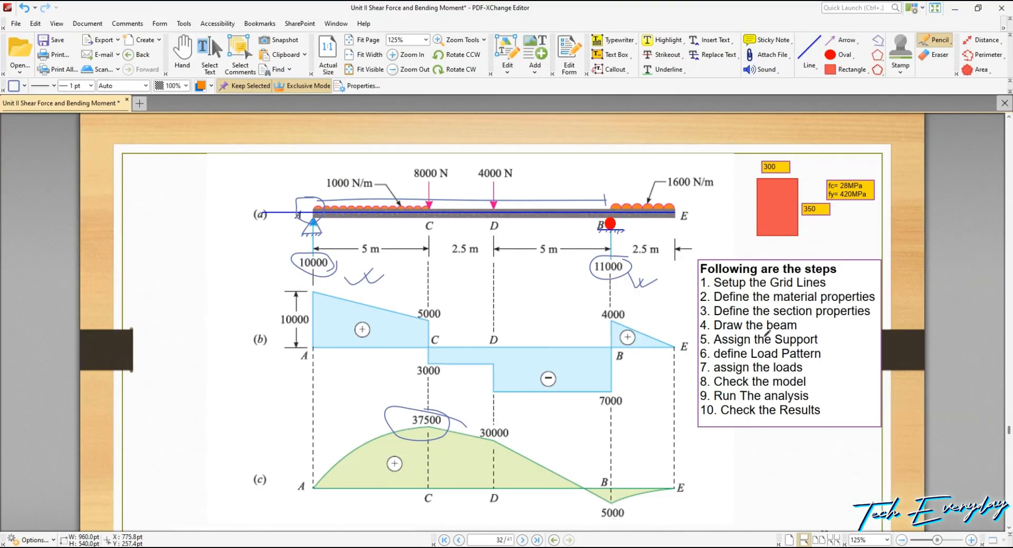
left_click(953, 10)
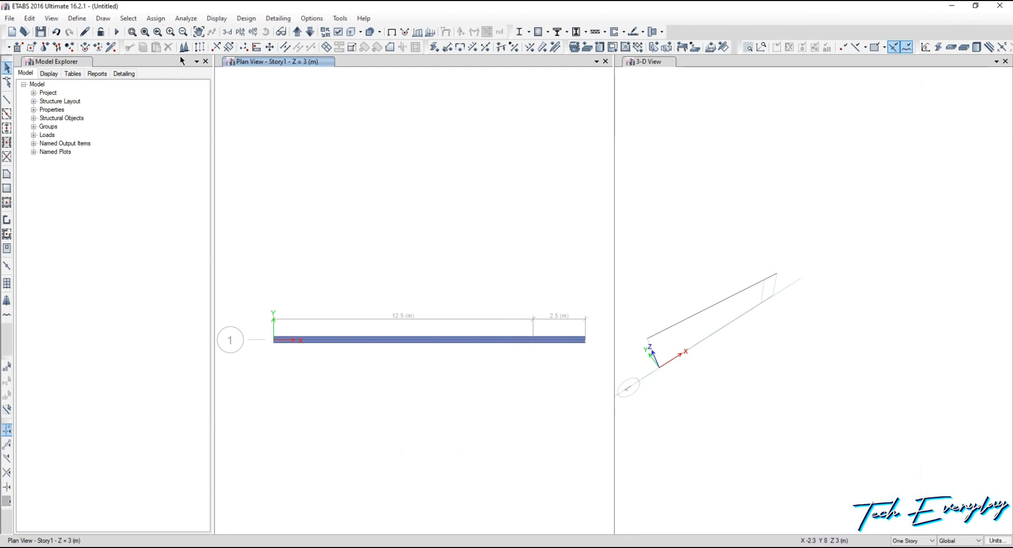
left_click(155, 19)
mouse_move(189, 30)
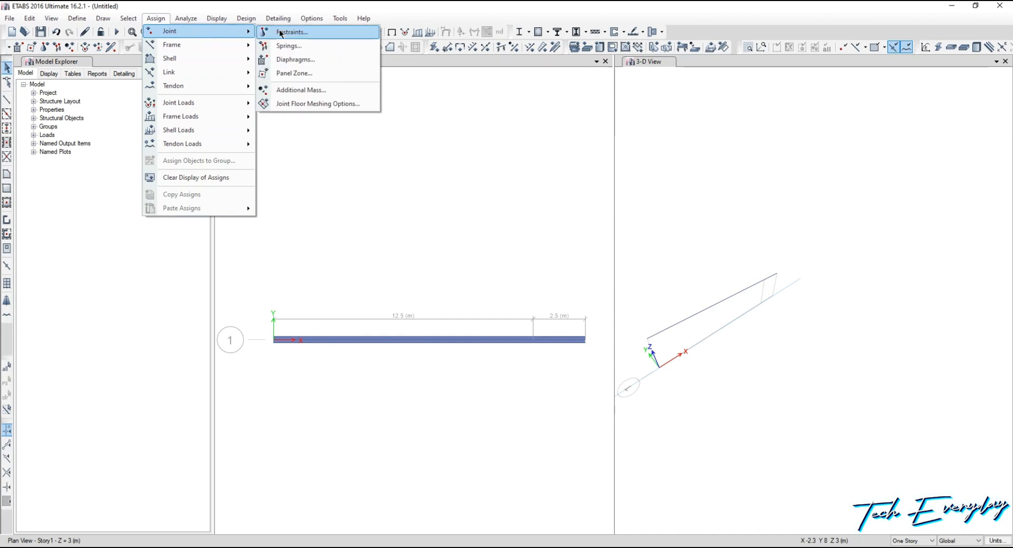
left_click(290, 32)
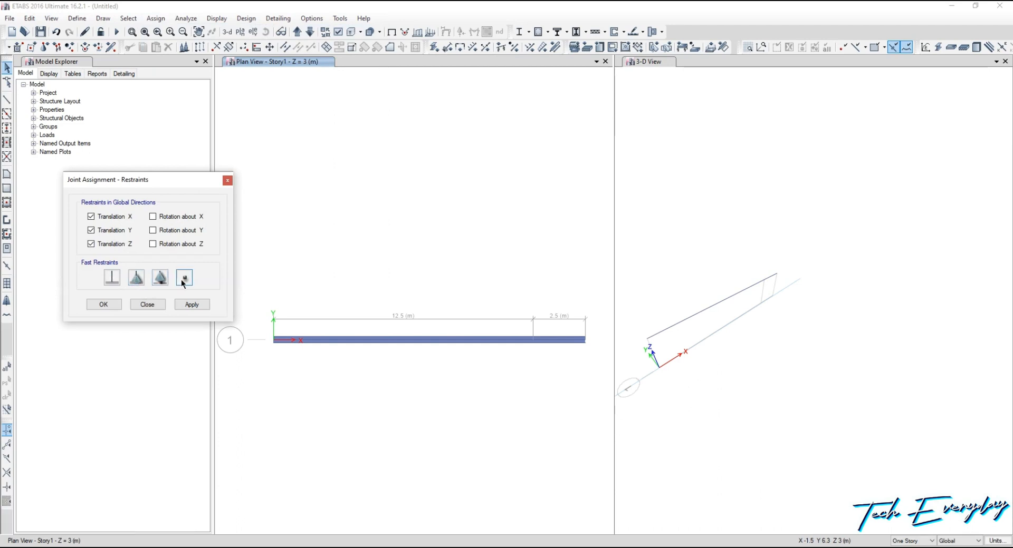
left_click(138, 280)
left_click_drag(262, 327, 283, 353)
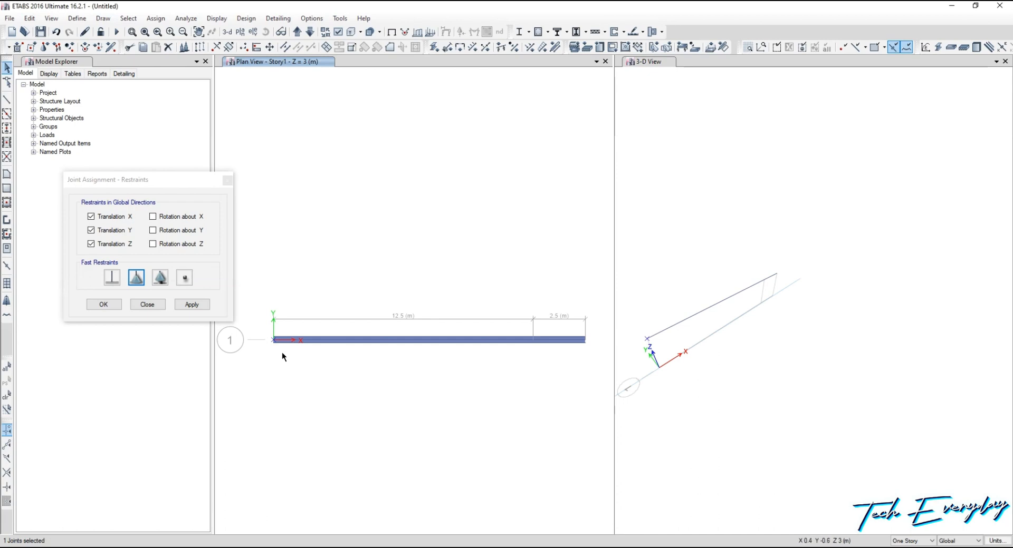
left_click(193, 305)
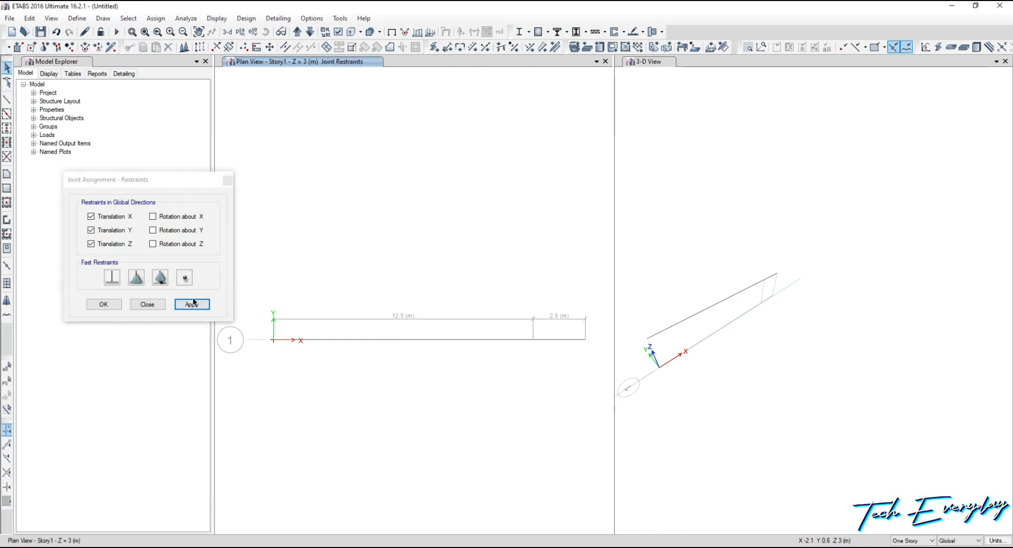
Assign a roller restraint with only Z translation fixed to the joint between the 12.5 m and 2.5 m spans
left_click(161, 279)
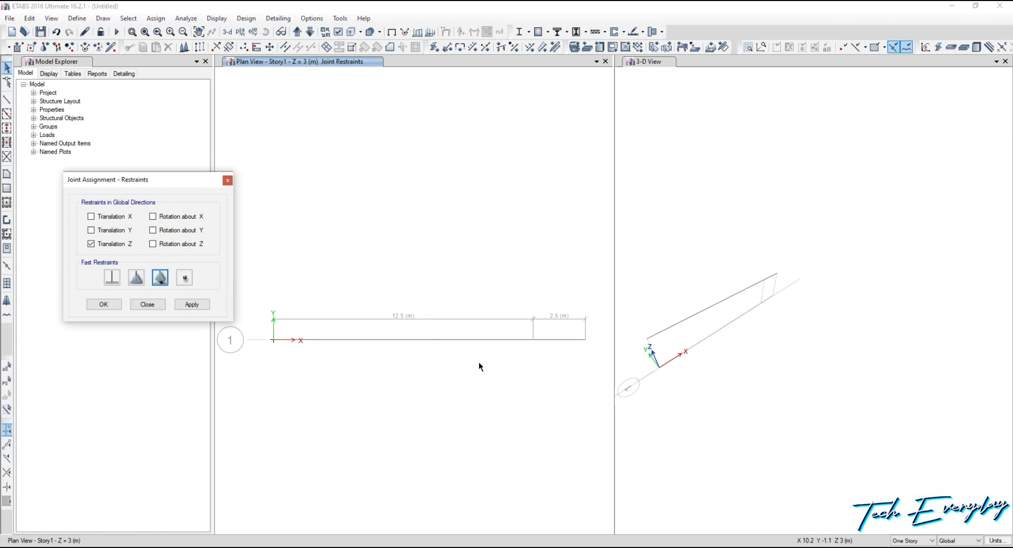
left_click_drag(518, 330, 536, 343)
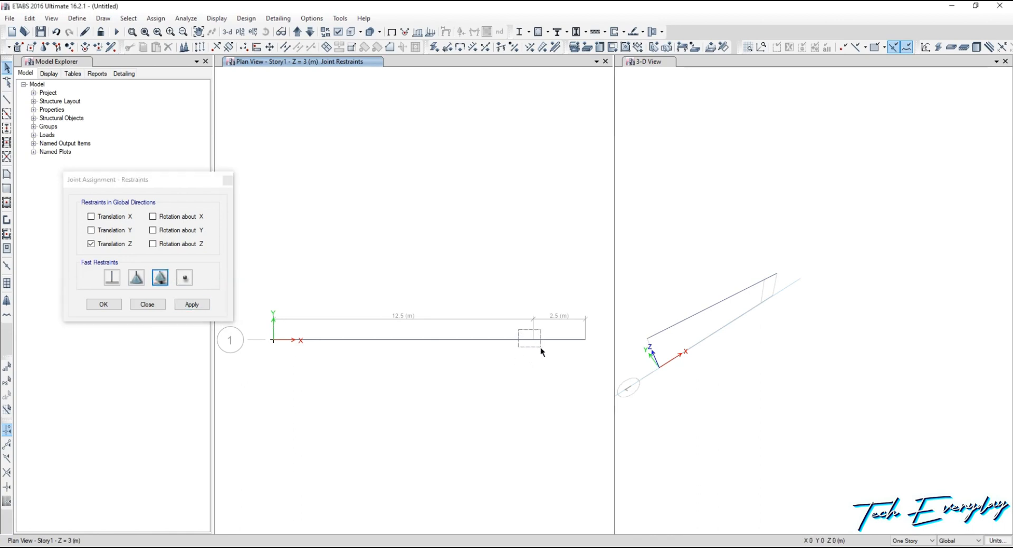
left_click_drag(540, 347, 540, 347)
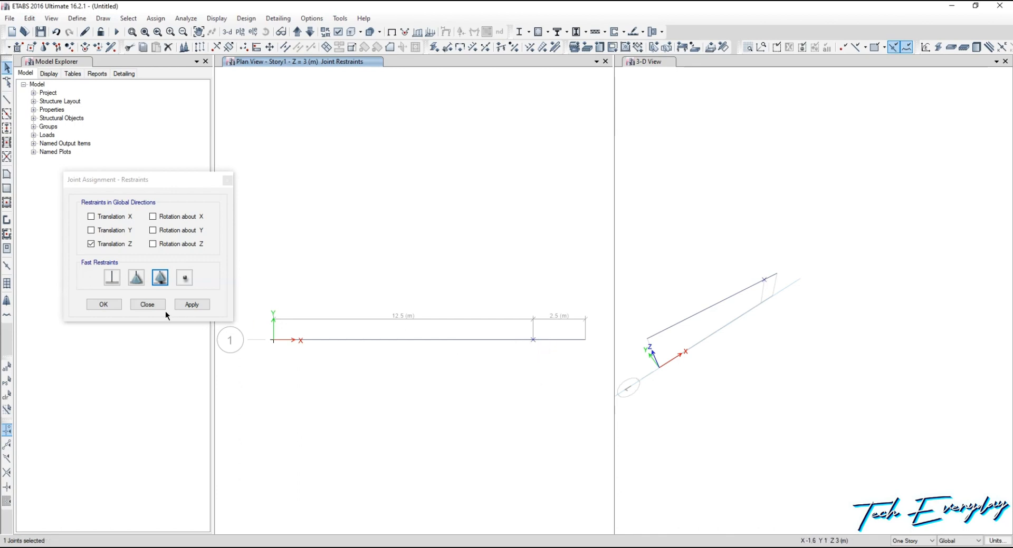
left_click(193, 305)
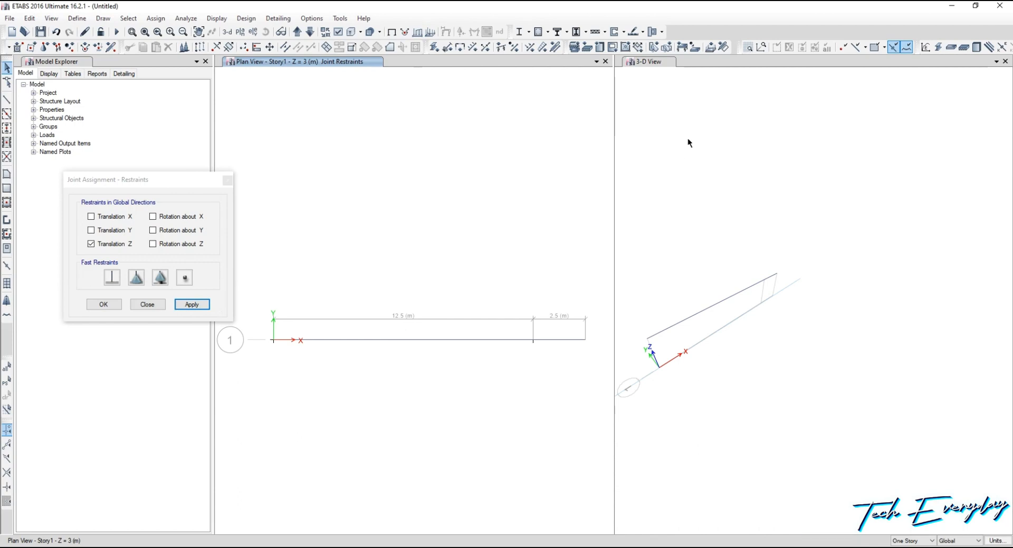
Refresh the 3-D view to inspect the two support symbols, and close the joint restraint assignment
left_click(658, 61)
right_click(675, 92)
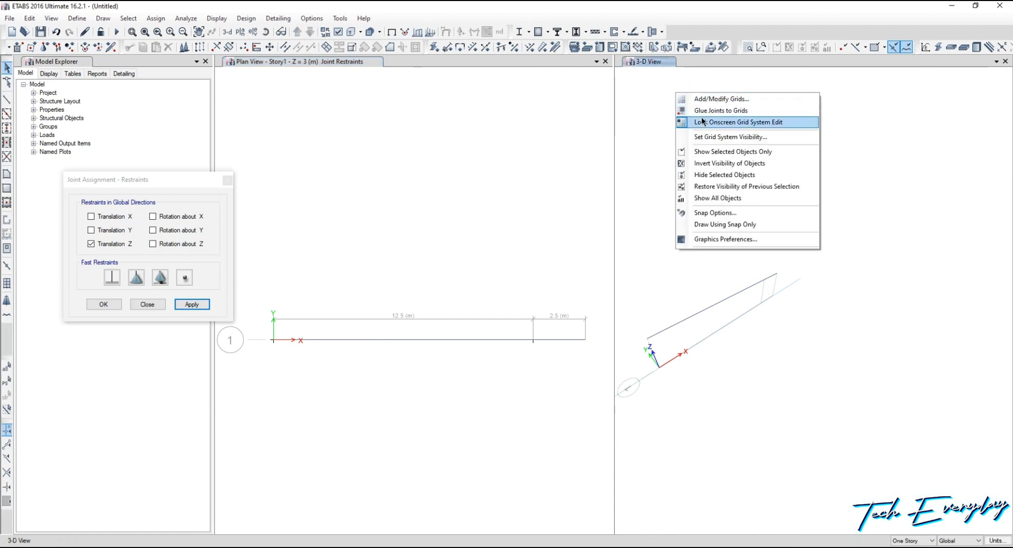
left_click(646, 59)
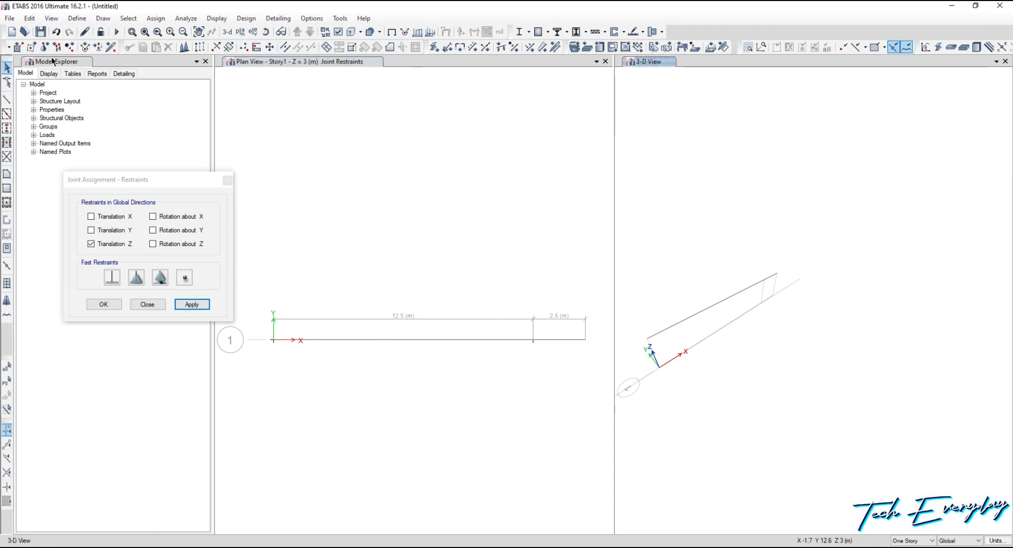
left_click(84, 32)
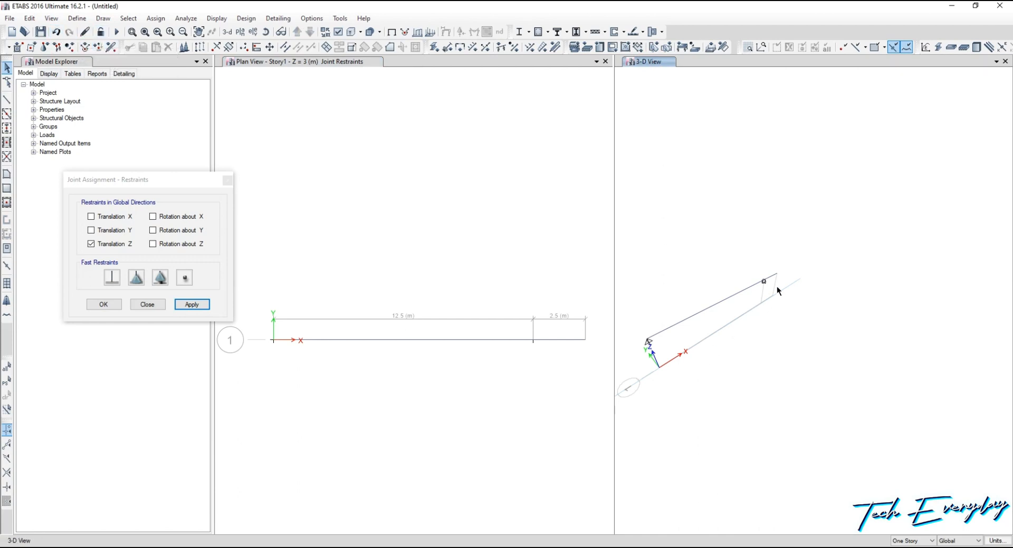
scroll(706, 324, "up", 5)
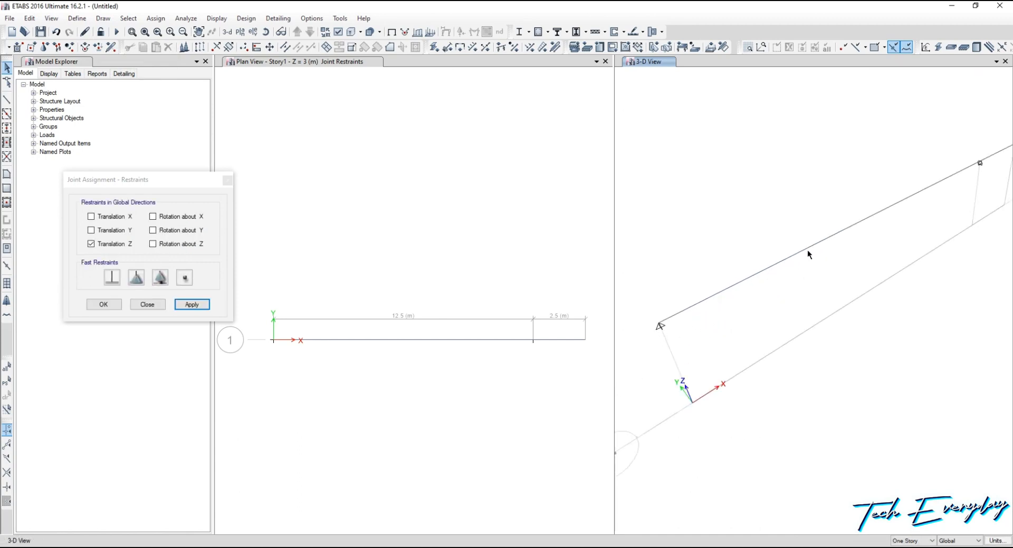
left_click(151, 305)
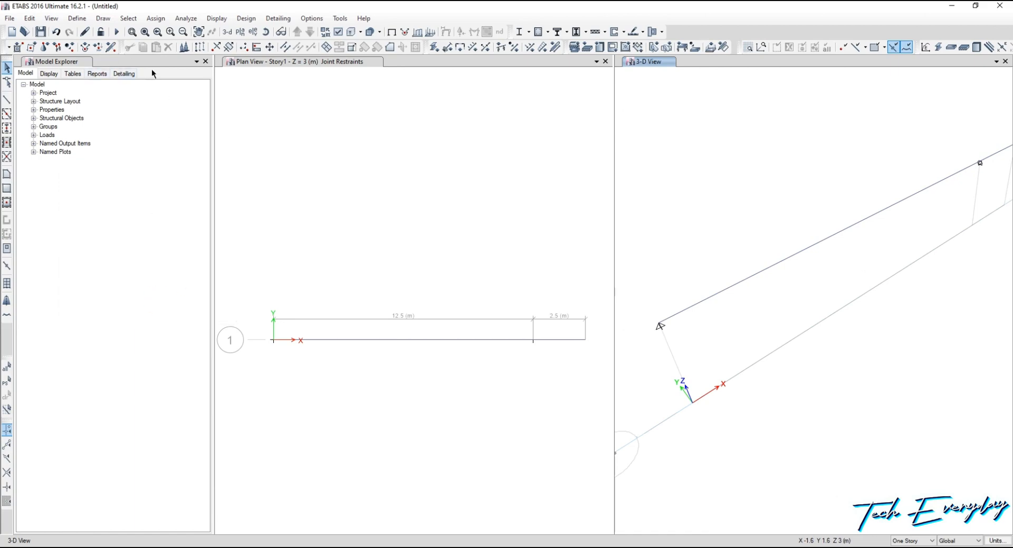
Check the load pattern step in the PDF, then review the existing Dead and Live load patterns in ETABS and accept them
key("alt+Tab")
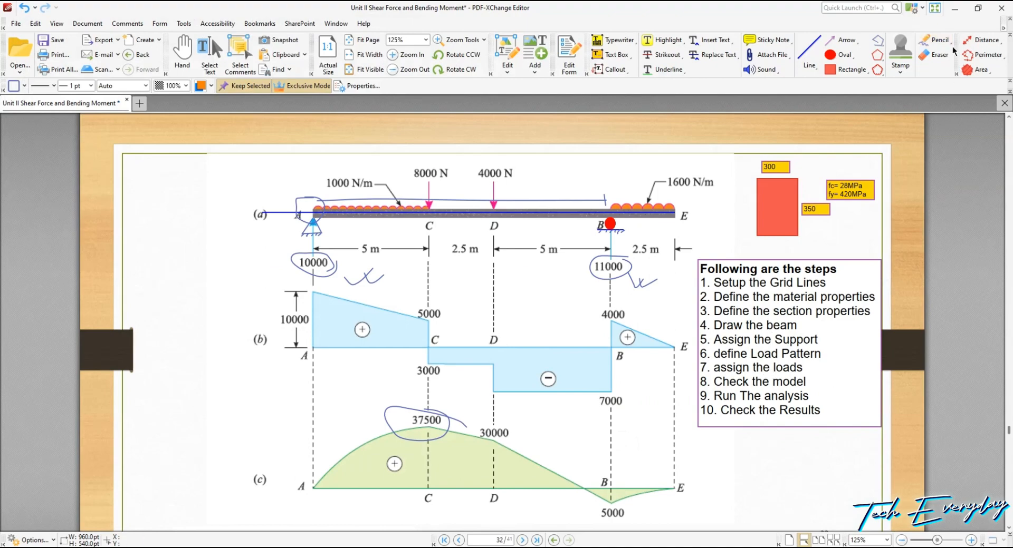
left_click(954, 9)
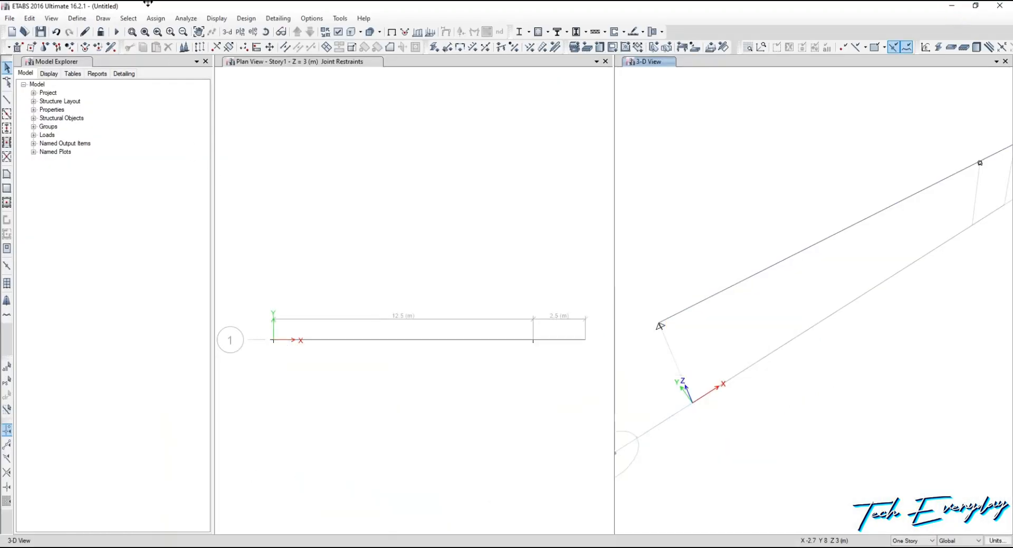
left_click(88, 22)
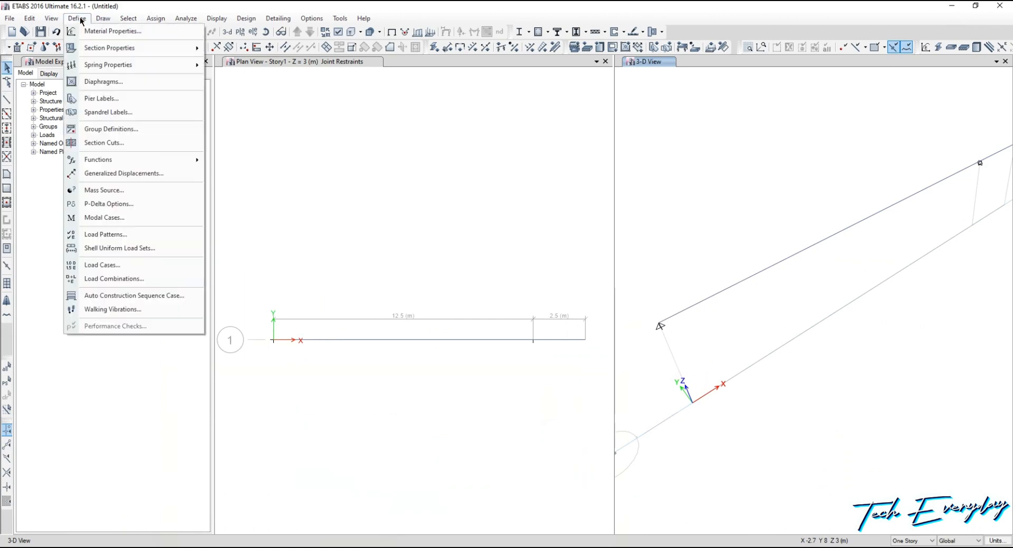
left_click(106, 235)
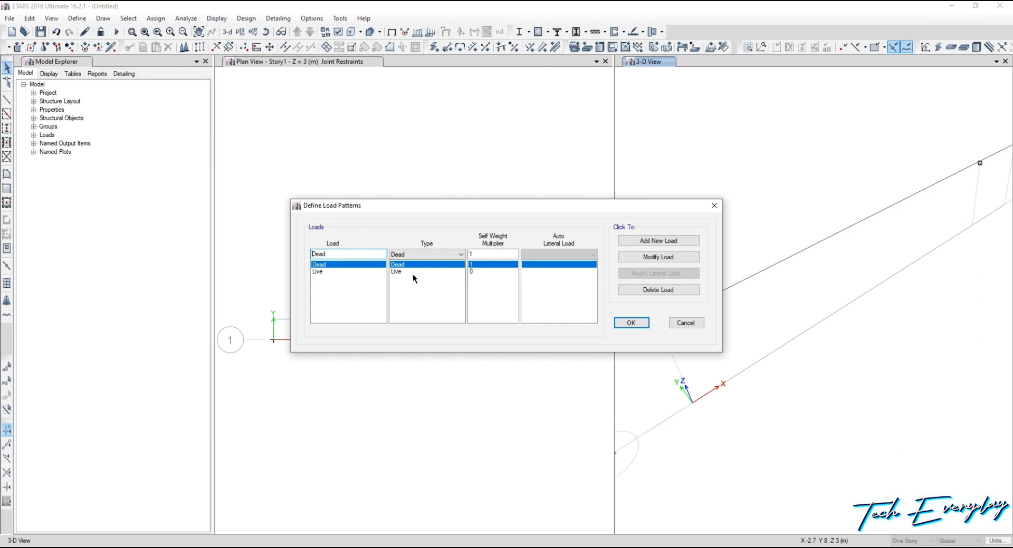
left_click(337, 273)
left_click(343, 266)
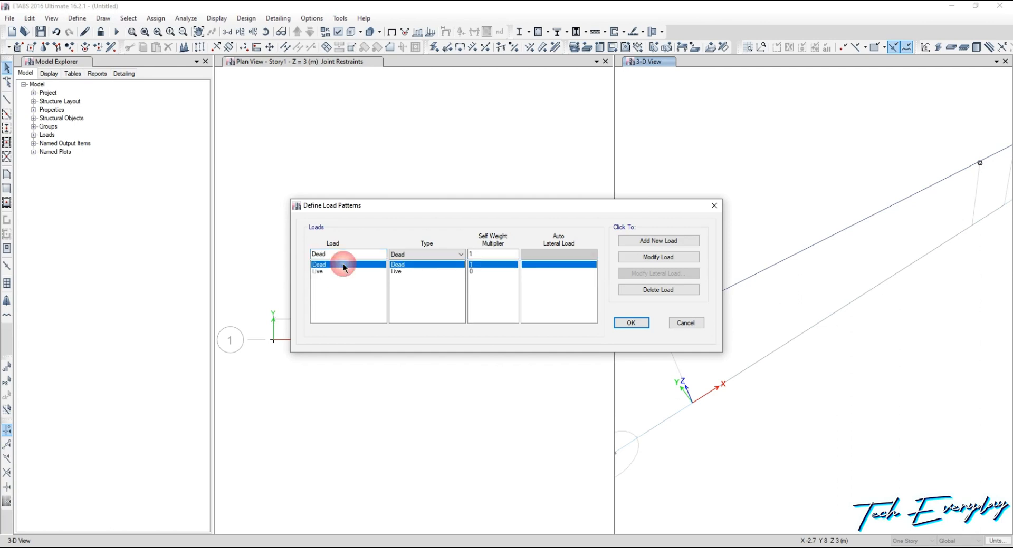
left_click(348, 273)
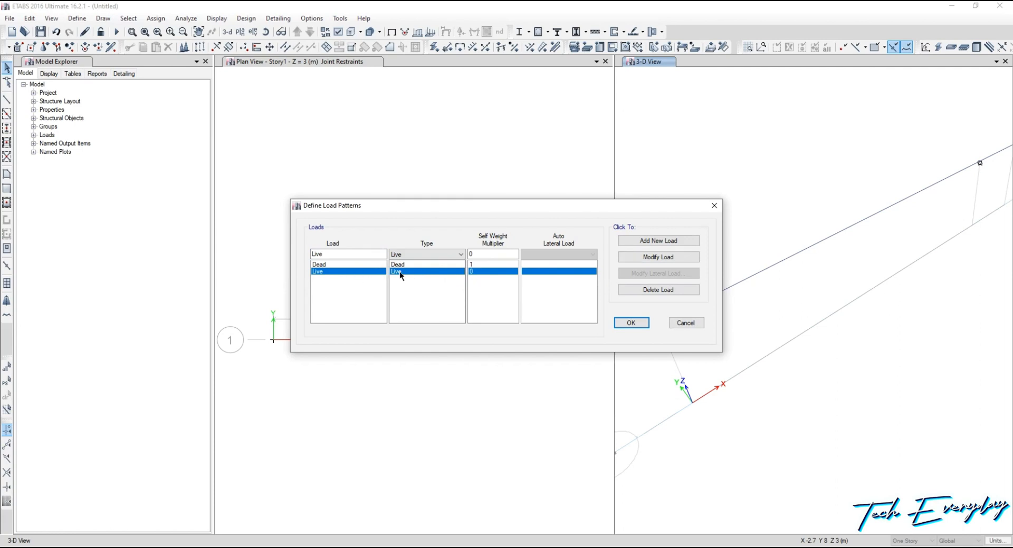
left_click(367, 265)
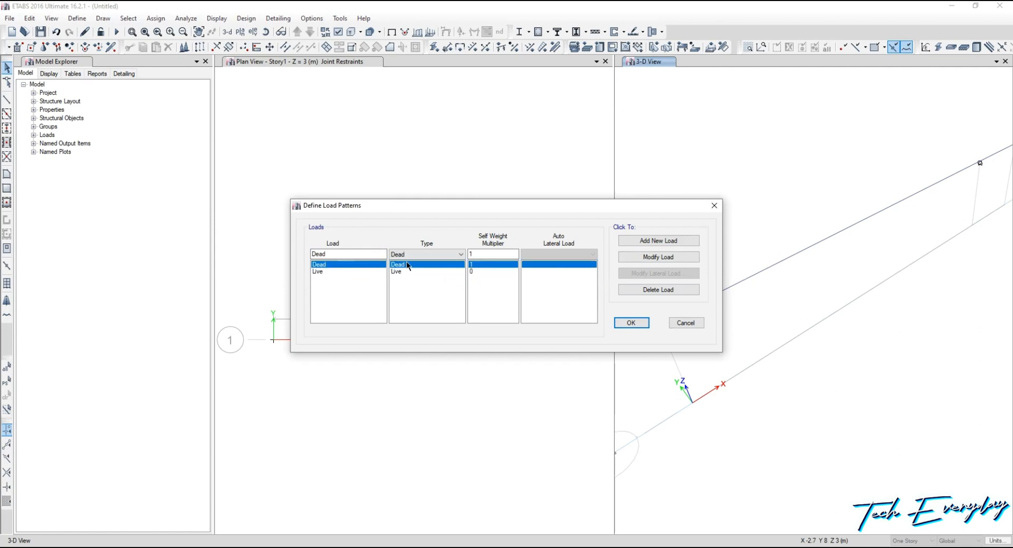
left_click(632, 323)
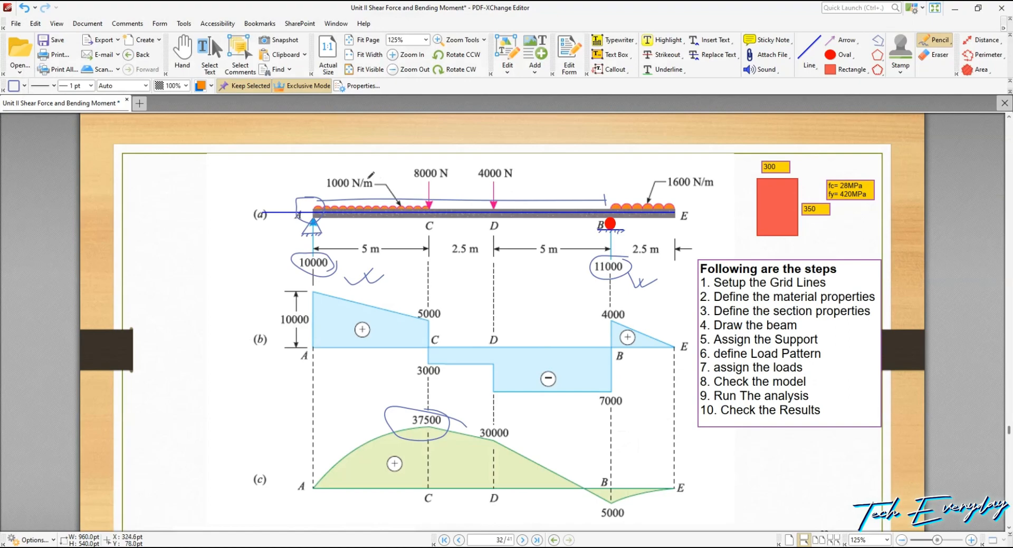
Circle the 1000 N/m, 1600 N/m, 8000 N and 4000 N loads on the PDF beam diagram and return to ETABS
mouse_move(338, 169)
left_mouse_down()
mouse_move(322, 171)
mouse_move(376, 187)
mouse_move(369, 170)
left_mouse_up()
mouse_move(713, 167)
left_mouse_down()
mouse_move(663, 182)
mouse_move(721, 186)
mouse_move(704, 170)
left_mouse_up()
mouse_move(467, 157)
left_mouse_down()
mouse_move(403, 162)
mouse_move(469, 186)
mouse_move(533, 160)
mouse_move(439, 158)
left_mouse_up()
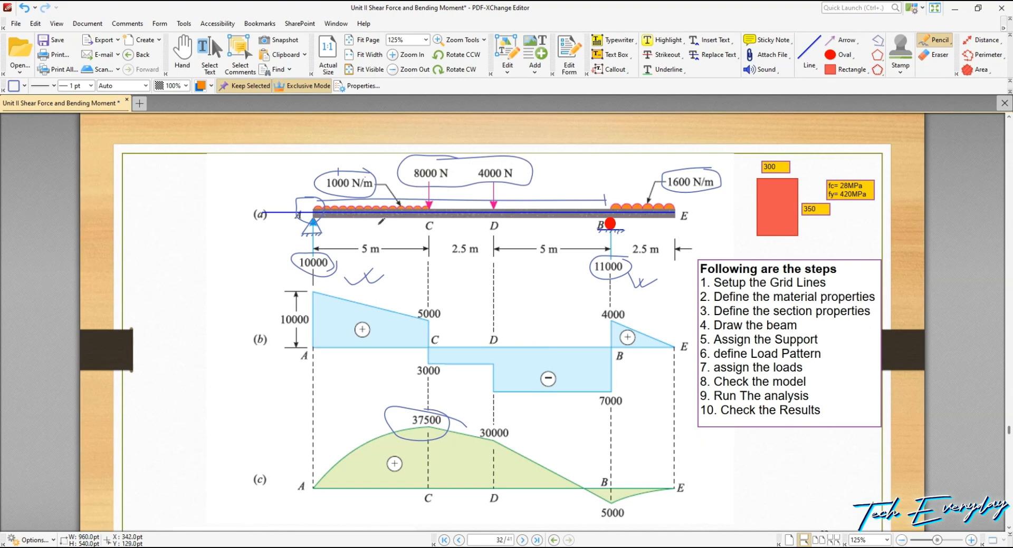
left_click(955, 8)
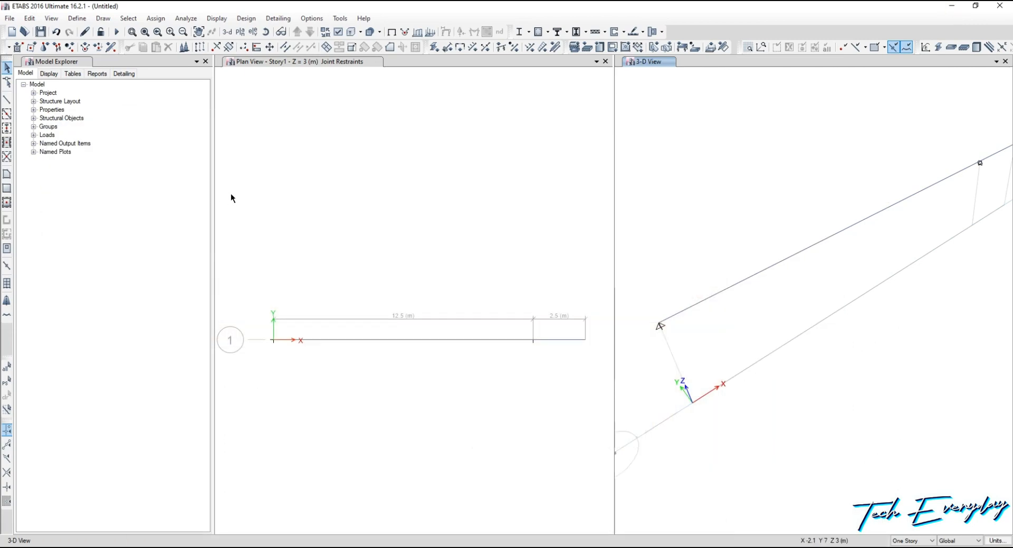
Open the distributed frame load assignment, place it clear of the beam, and check the beam loads in the PDF
left_click(77, 19)
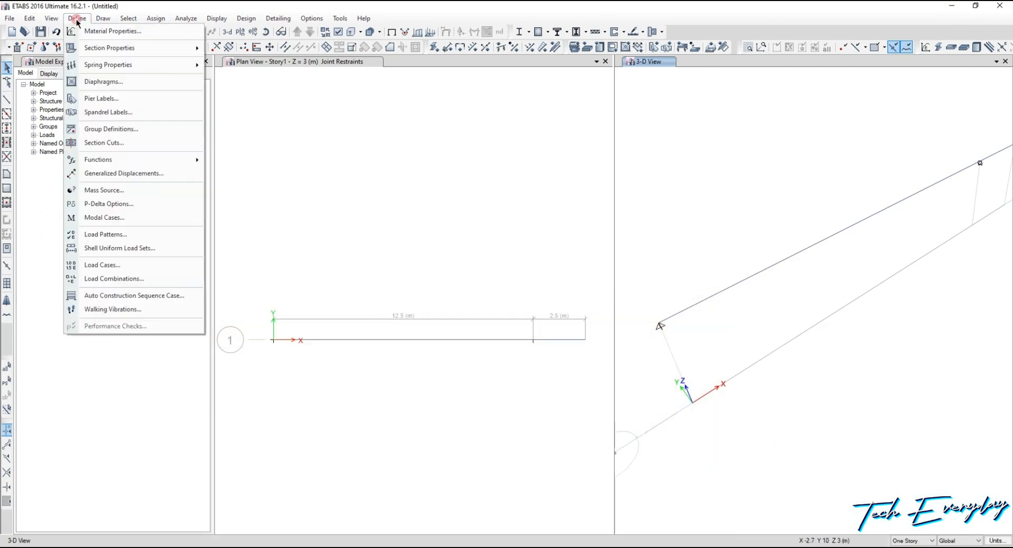
left_click(77, 19)
left_click(155, 19)
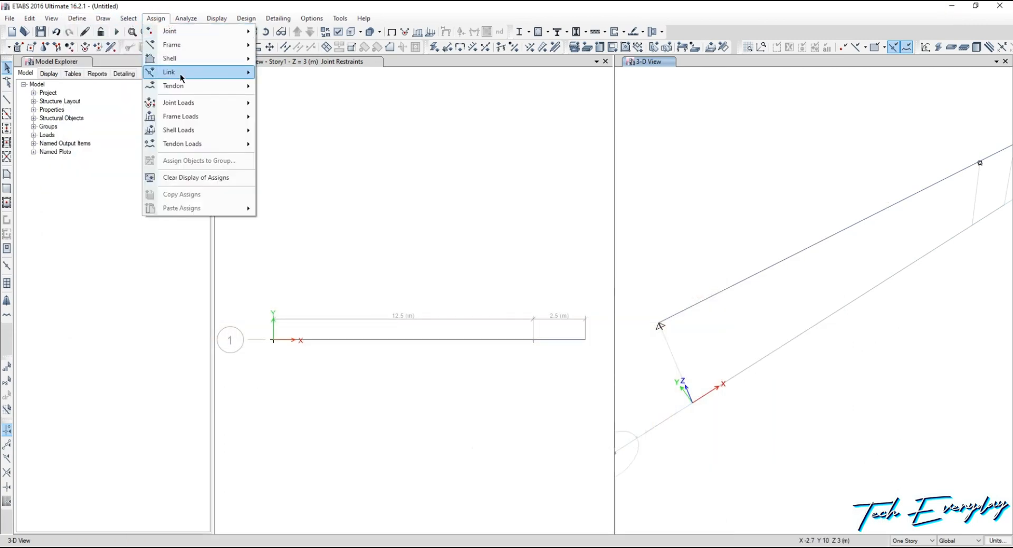
mouse_move(228, 108)
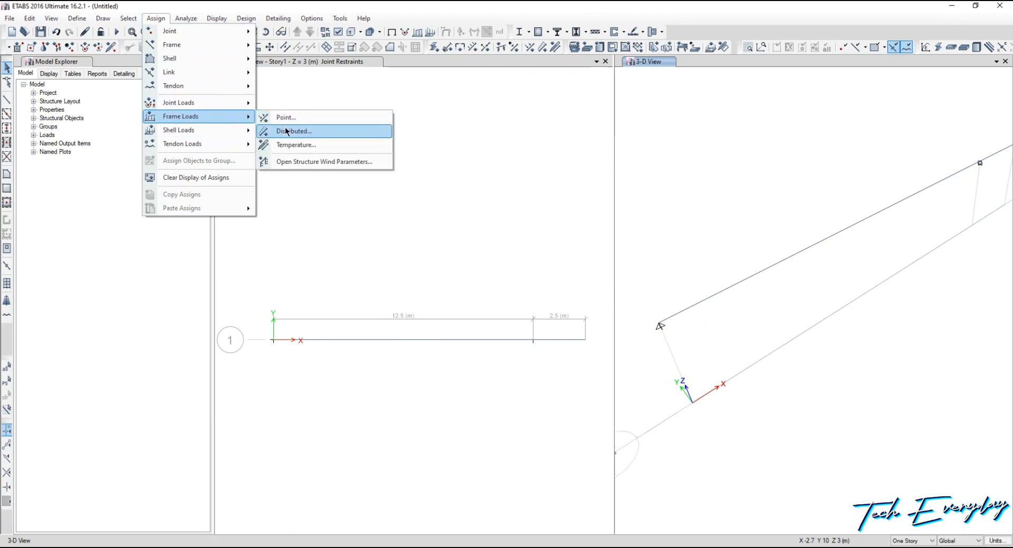
left_click(287, 132)
left_click_drag(579, 165, 132, 95)
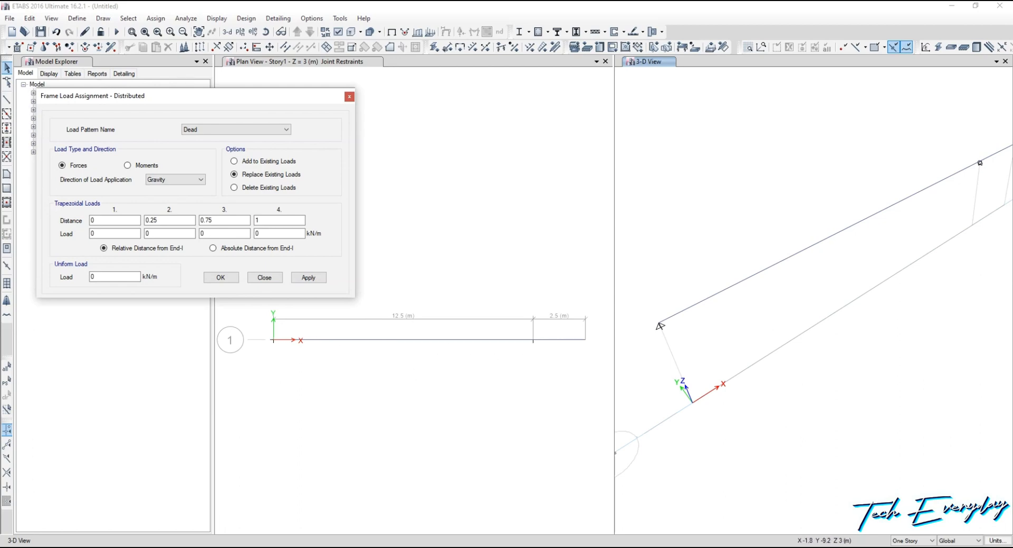
key("alt+Tab")
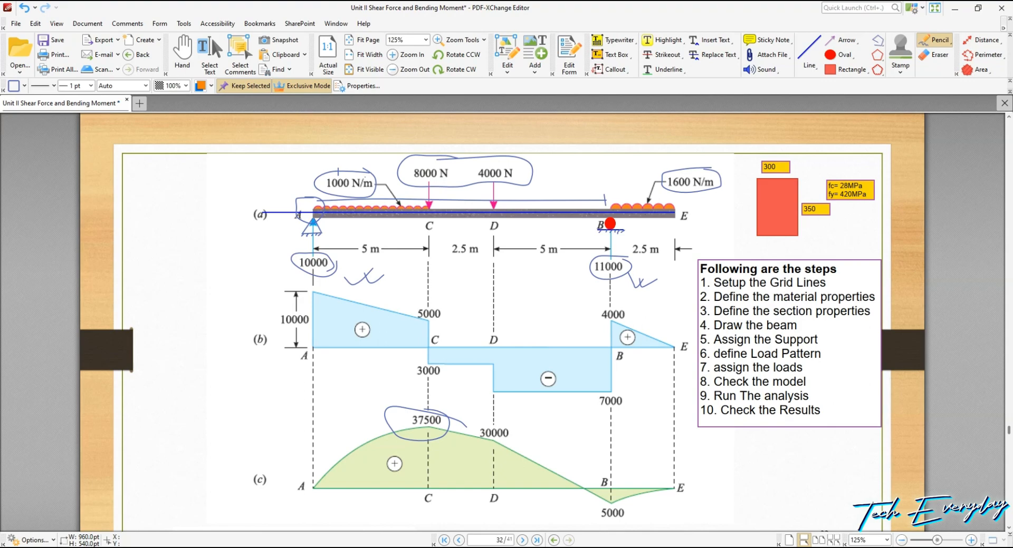
left_click(255, 512)
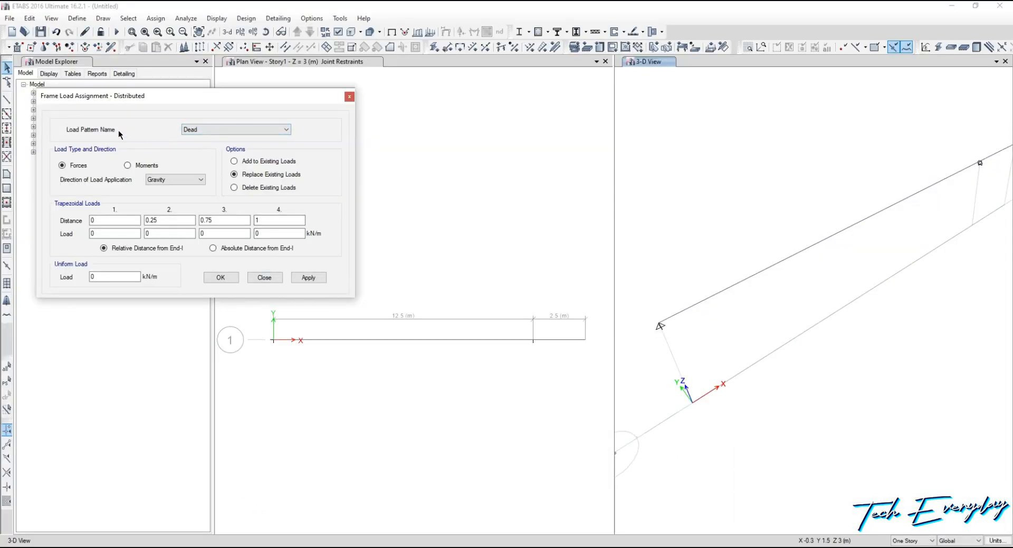
Set the distributed load's pattern to Live, select the 12.5 m beam span, and check its load in the PDF
left_click(211, 130)
left_click(211, 146)
left_click(45, 264)
left_click(366, 340)
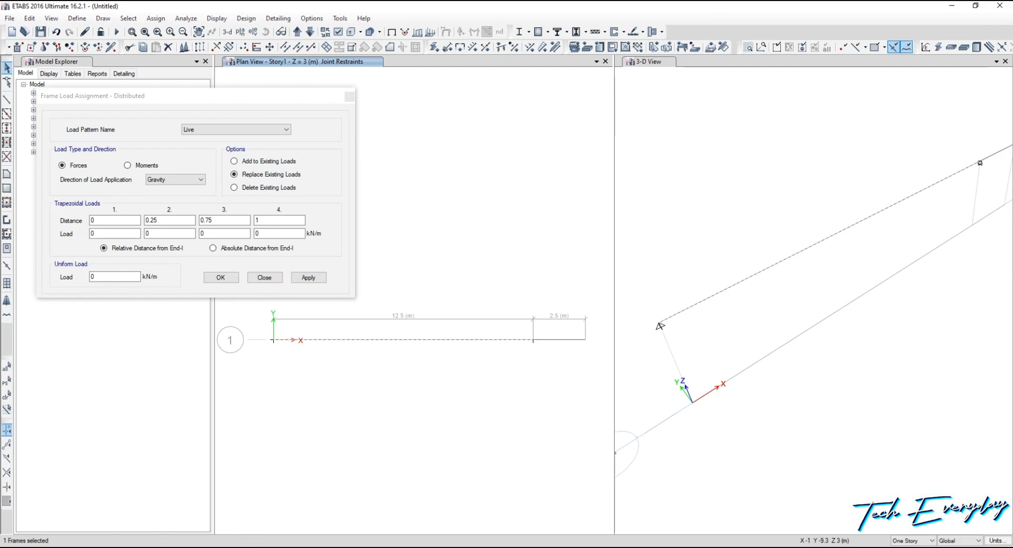
left_click(251, 547)
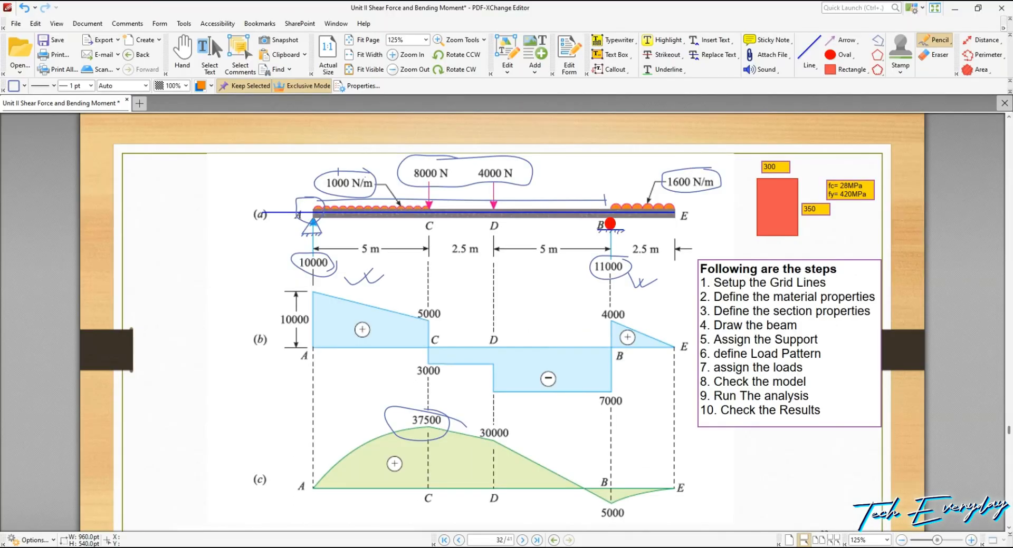
left_click(248, 547)
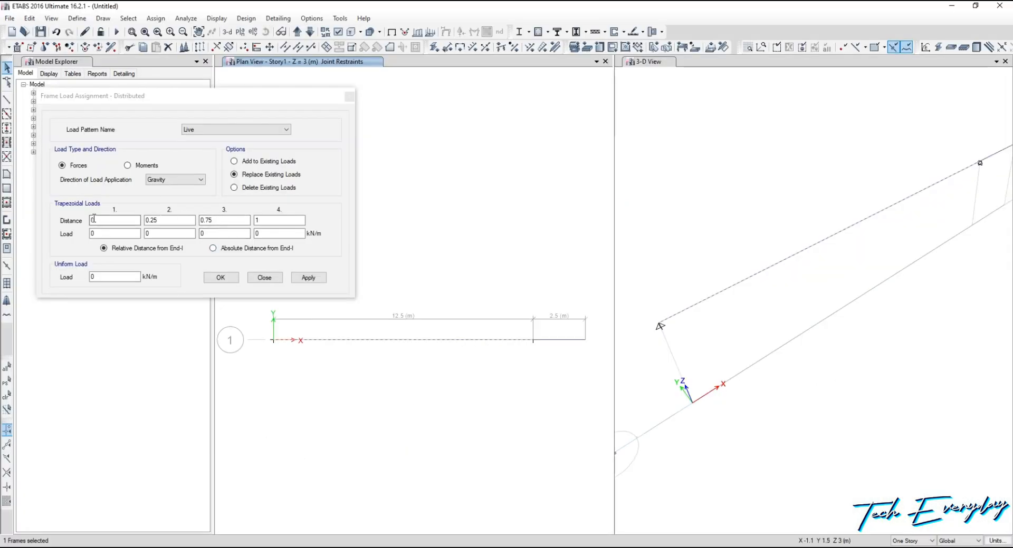
Apply a 1 kN/m gravity load to the selected span from 0 to 5 m, using absolute distances from End-I
left_click(78, 221)
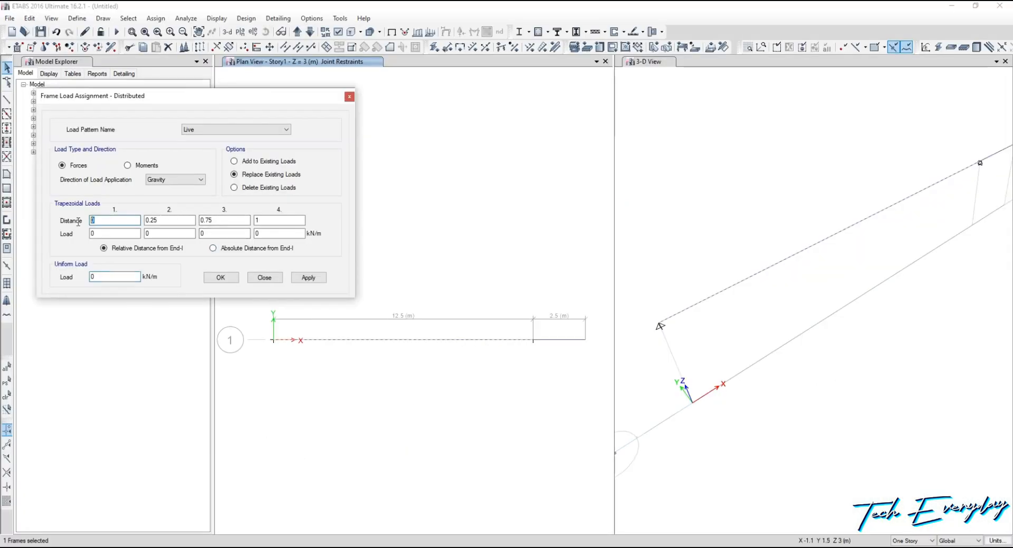
left_click(240, 248)
left_click_drag(104, 220, 77, 217)
type("1")
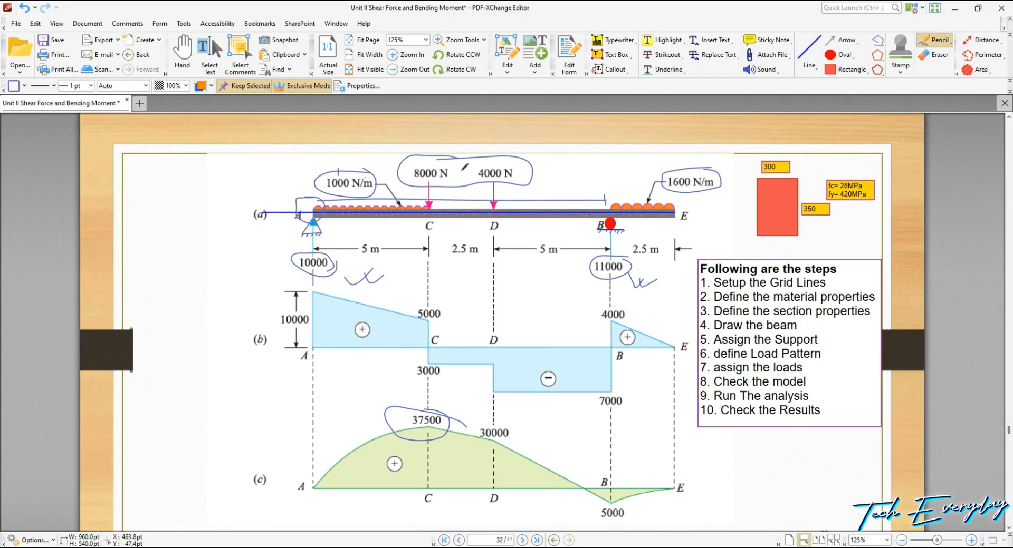
left_click(956, 9)
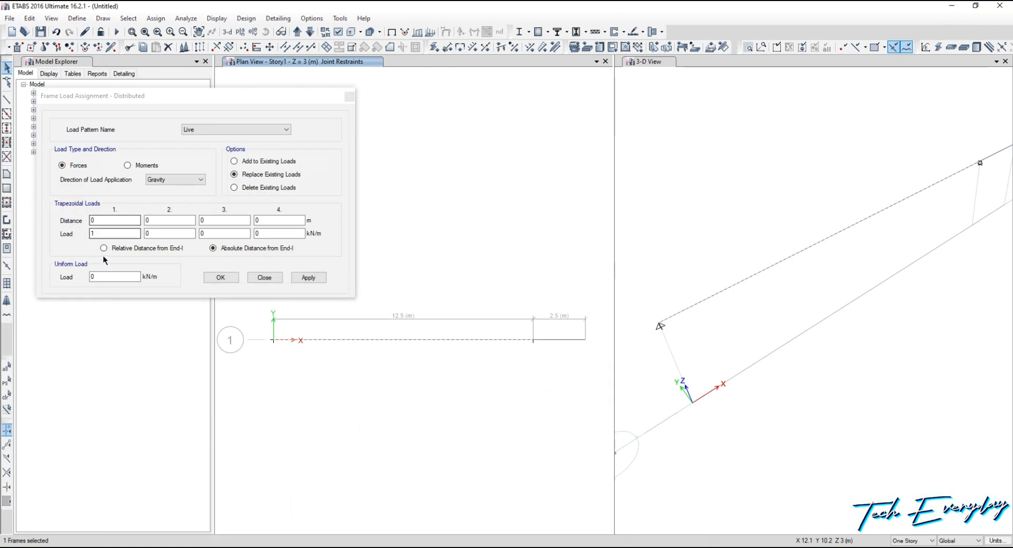
left_click_drag(157, 219, 138, 219)
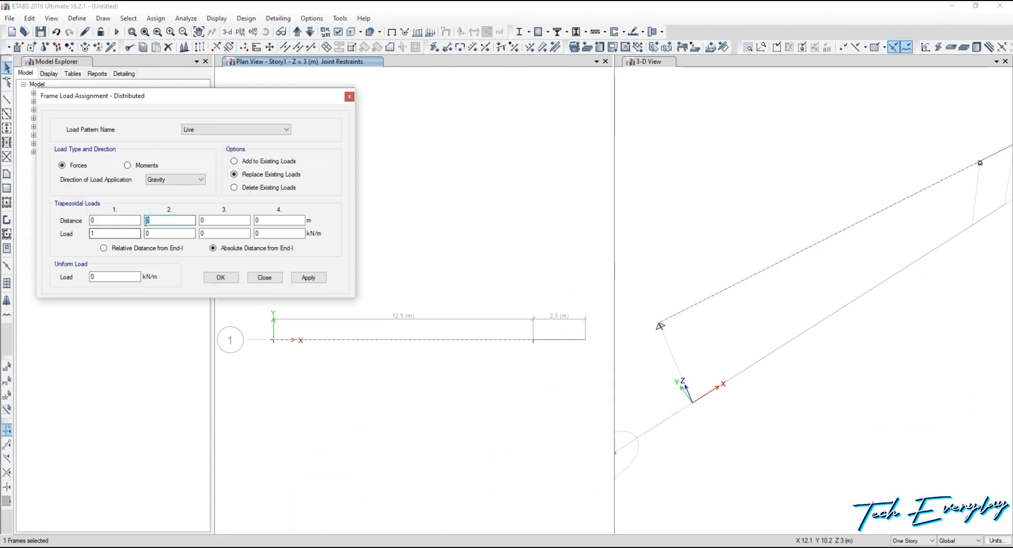
left_click(127, 219)
key("Tab")
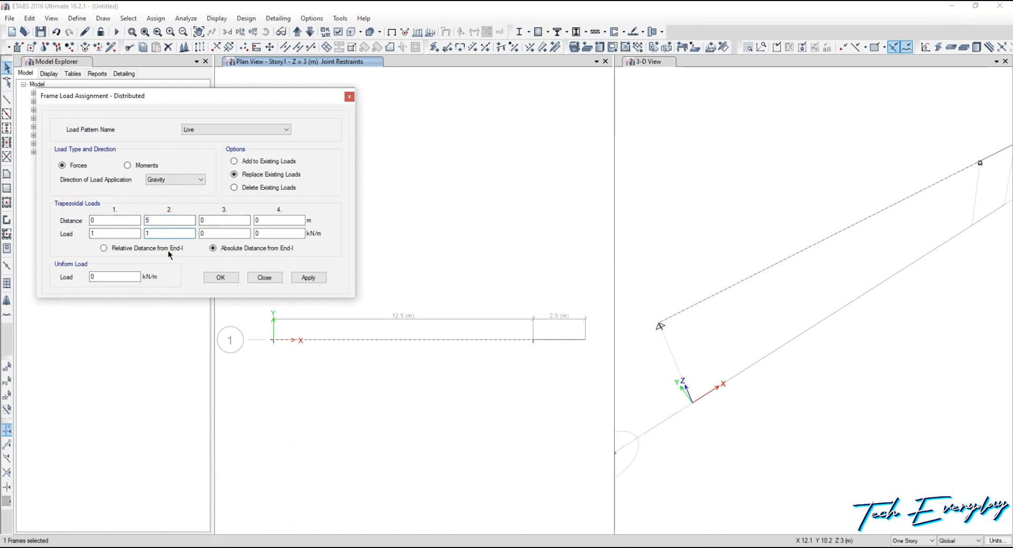
left_click(411, 346)
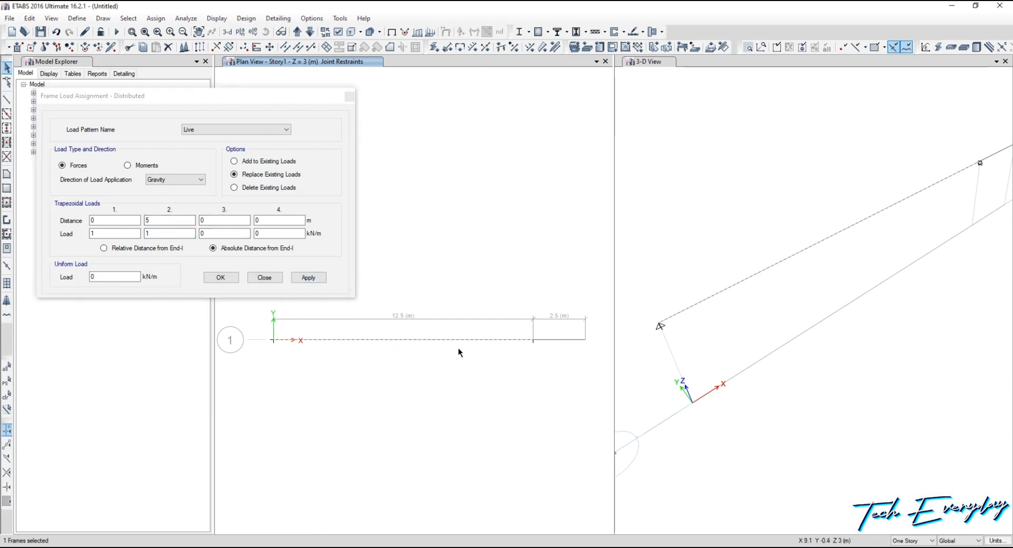
left_click(312, 277)
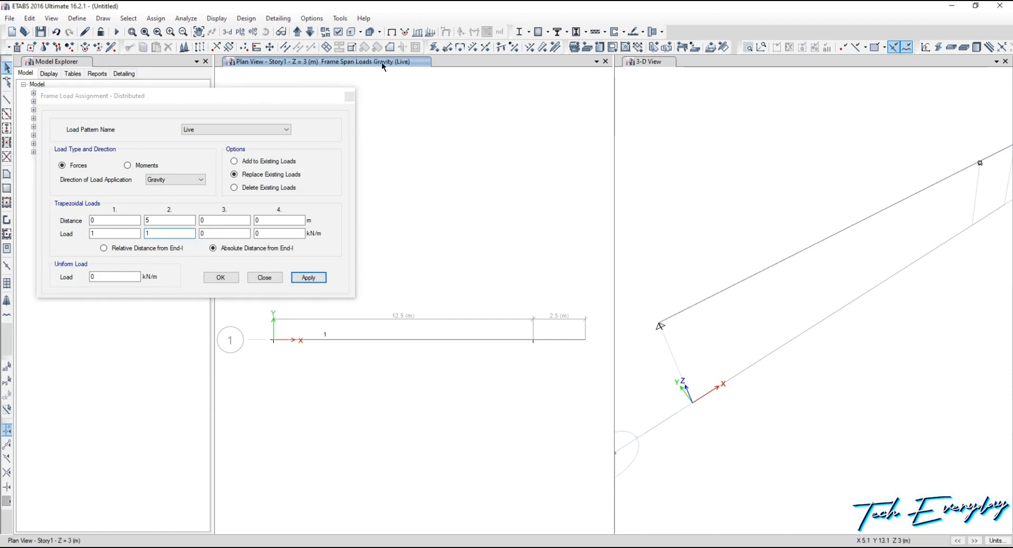
Display the Live span loading forces on the frames with joint loads and loading values included
left_click(416, 33)
left_click_drag(128, 296, 169, 289)
left_click(163, 321)
left_click(163, 335)
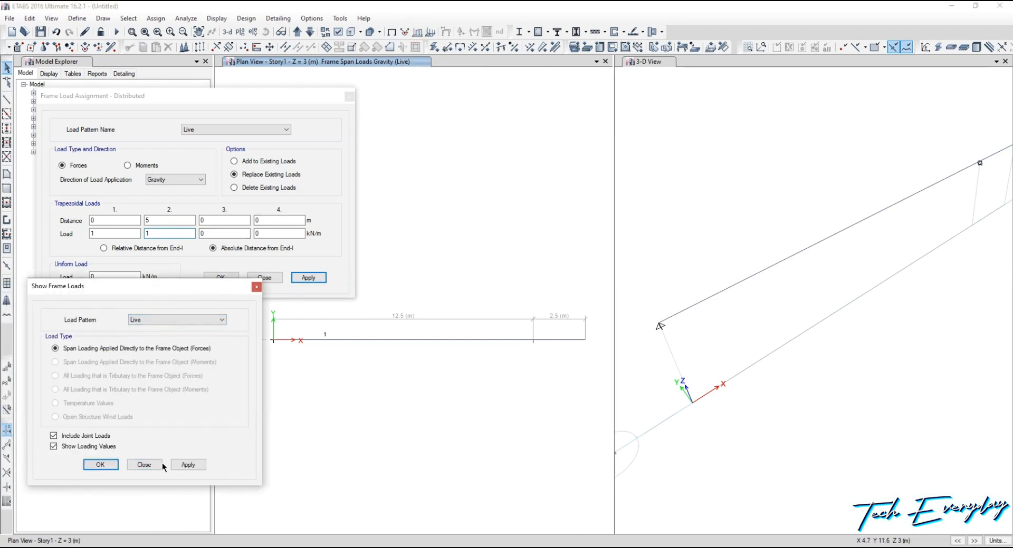
left_click(183, 466)
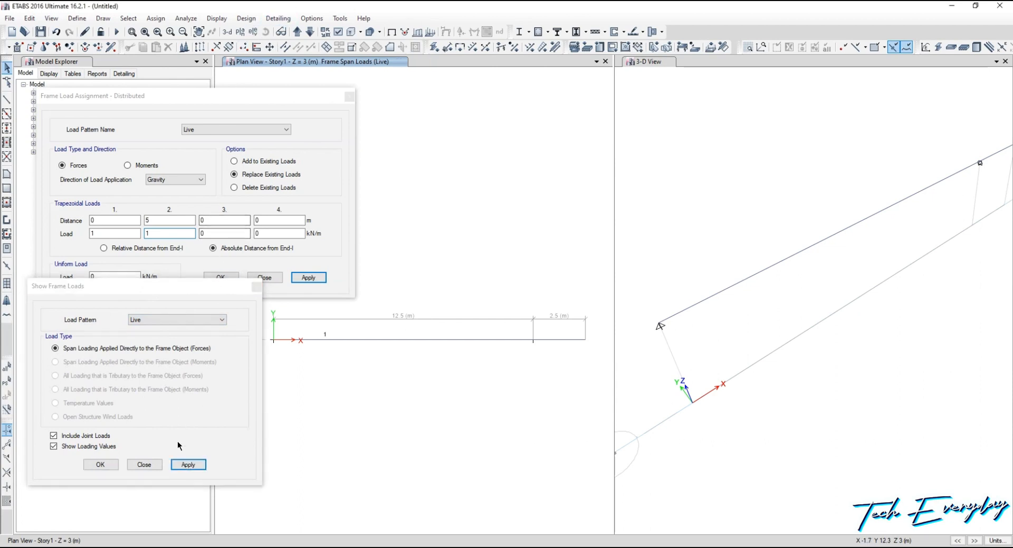
left_click(156, 465)
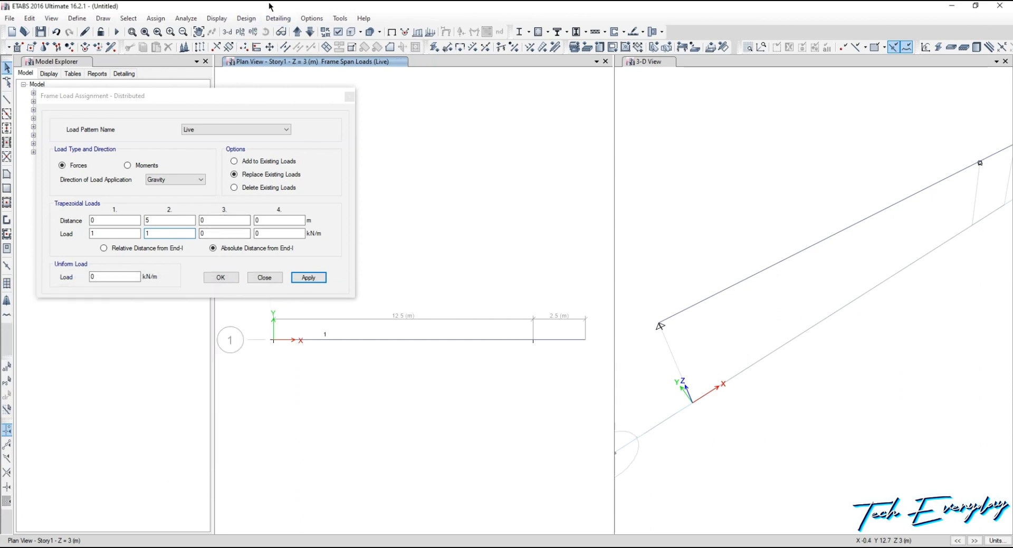
Switch the plan view to elevation 1 and inspect the distributed load on the beam between grids A and B
left_click(253, 31)
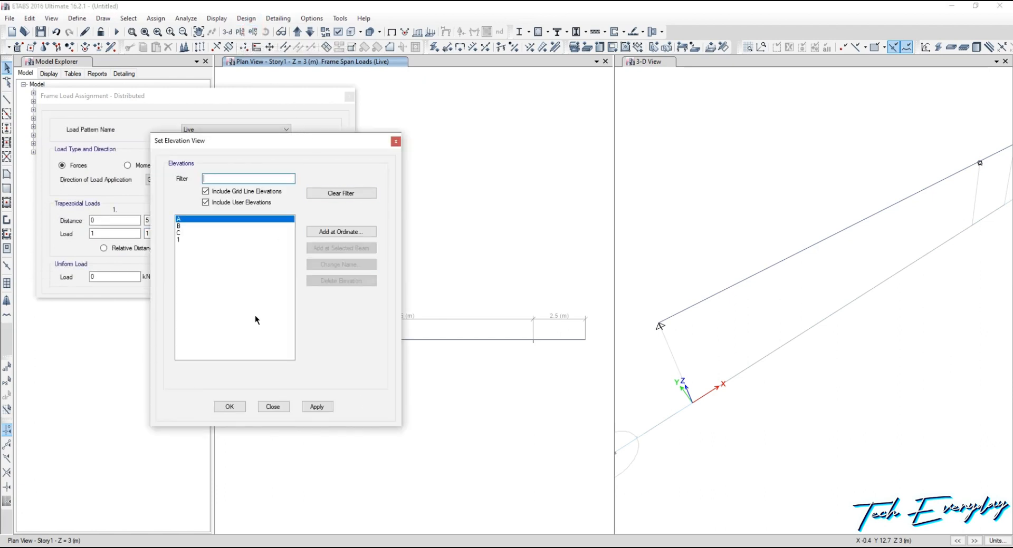
left_click(197, 239)
left_click(317, 406)
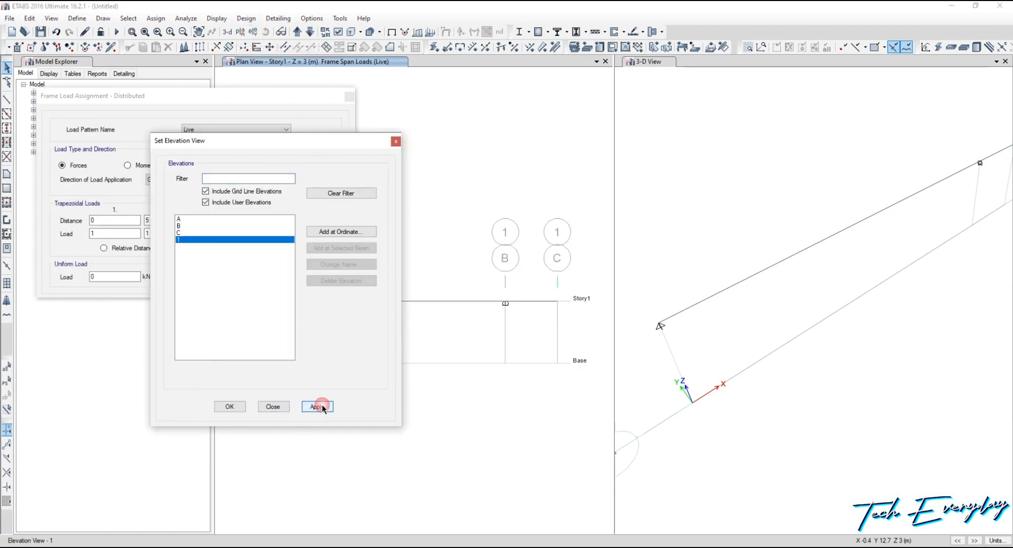
left_click(272, 407)
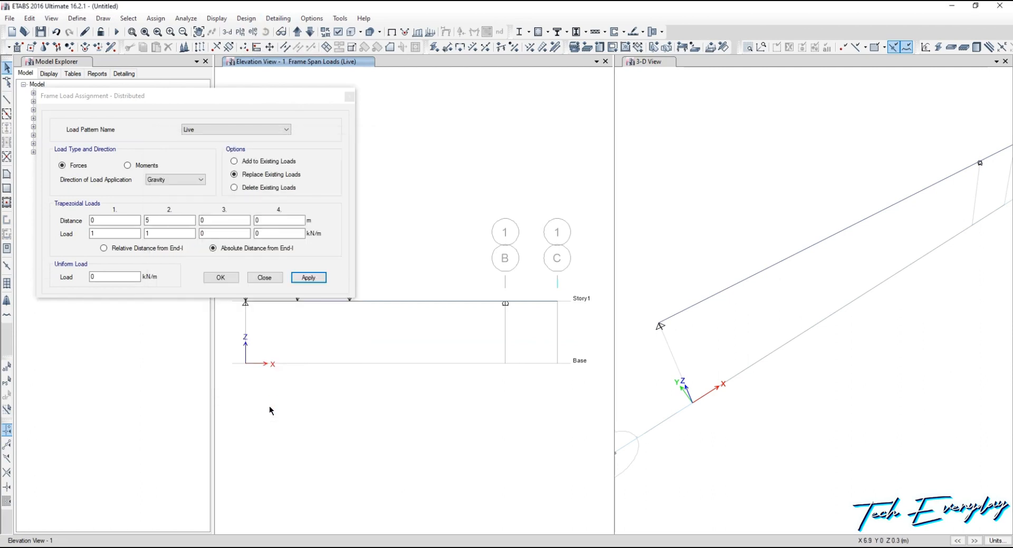
middle_click_drag(375, 331, 352, 380)
scroll(407, 391, "down", 4)
scroll(376, 372, "up", 4)
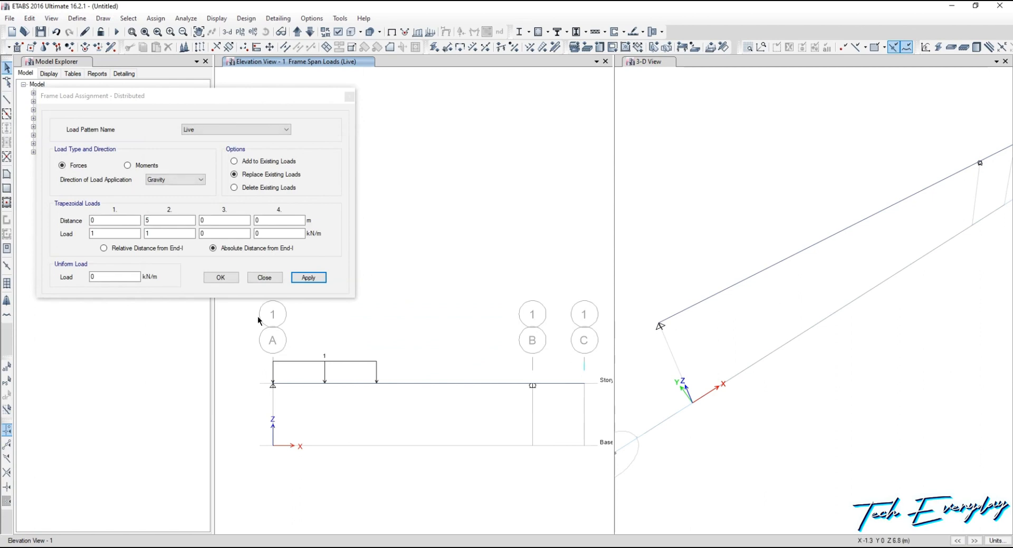
middle_click_drag(493, 382, 491, 361)
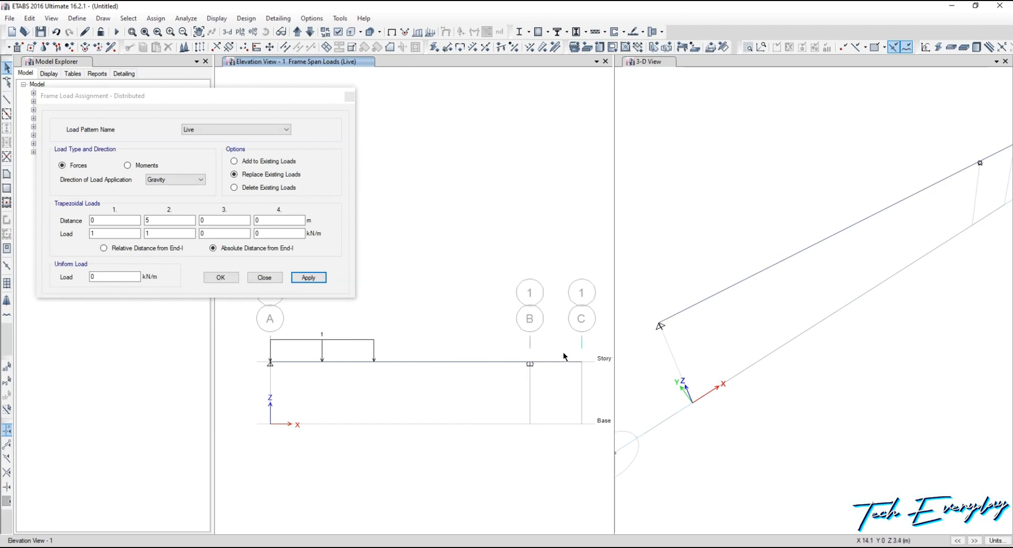
Select the overhanging beam span between grids B and C and check its distributed load in the PDF
left_click(559, 363)
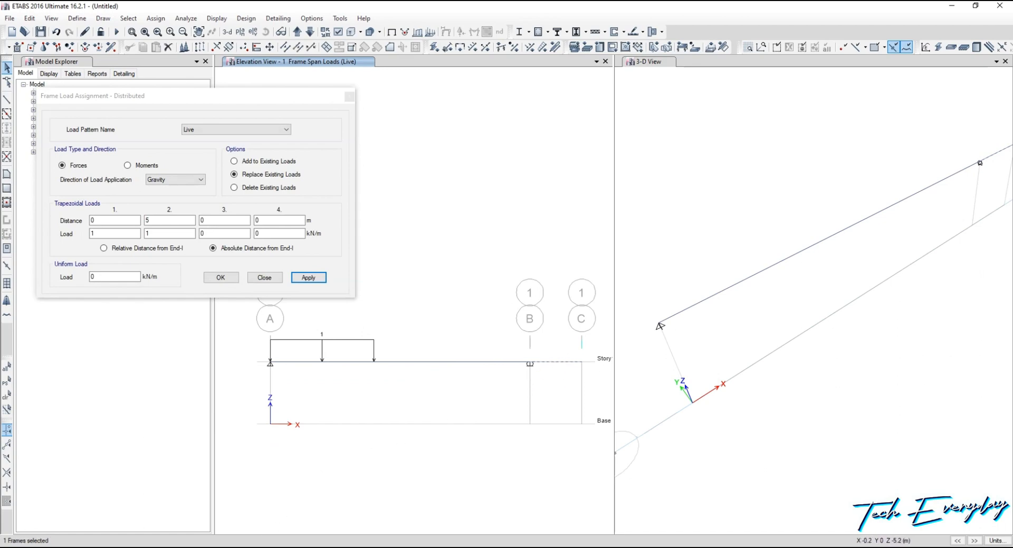
key("alt+Tab")
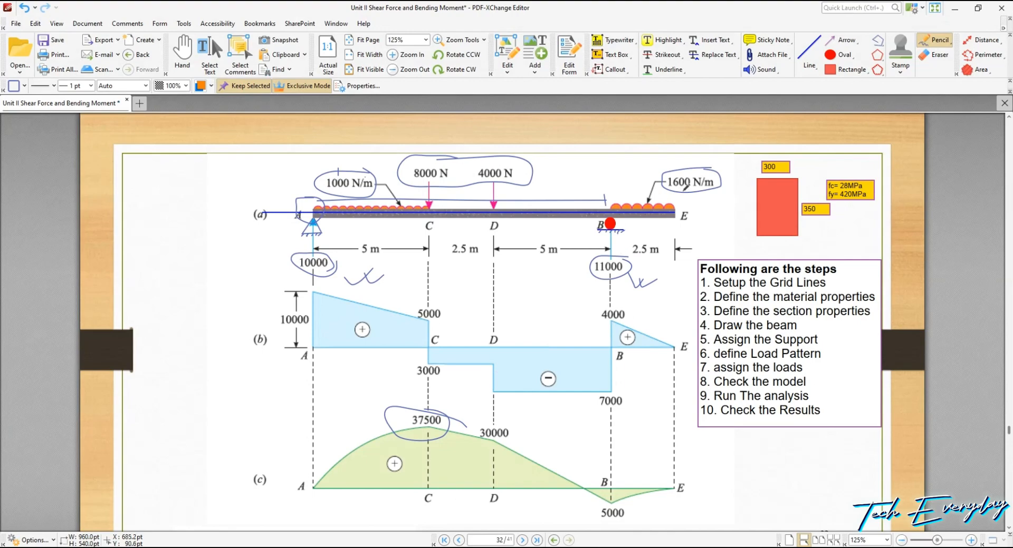
left_click(955, 8)
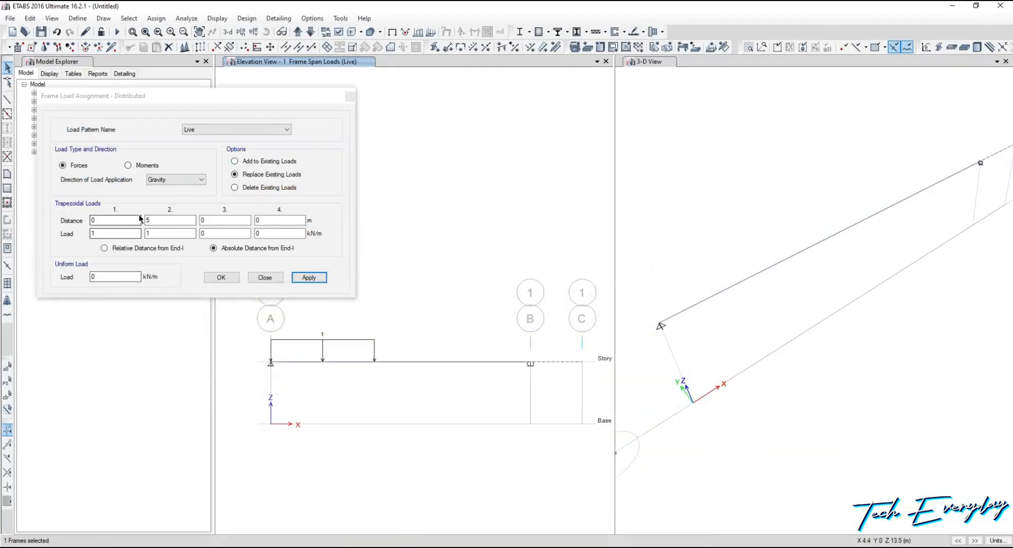
Reset the trapezoidal load values to 0 and switch the distances to relative distance from End-I
left_click(68, 230)
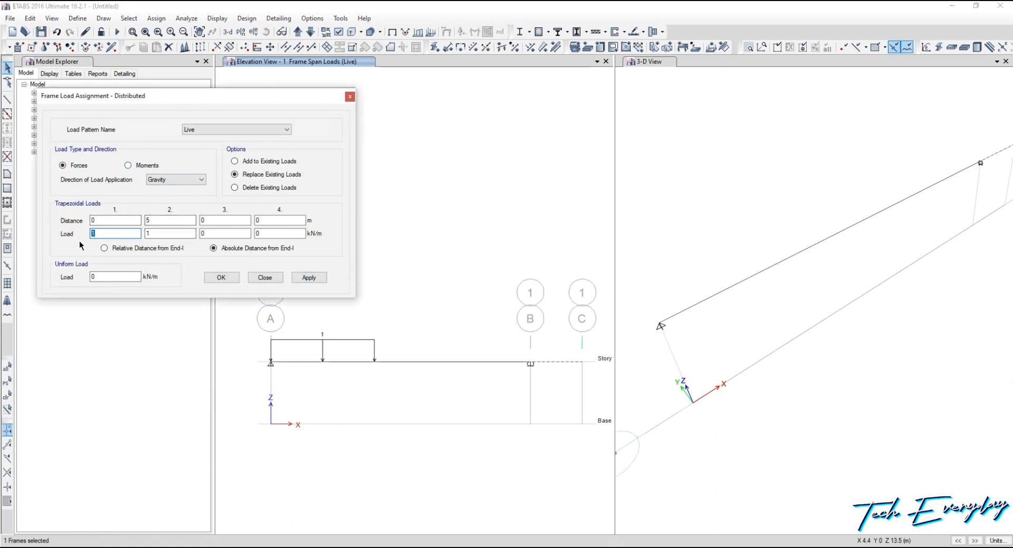
type("0")
key("Tab")
type("0")
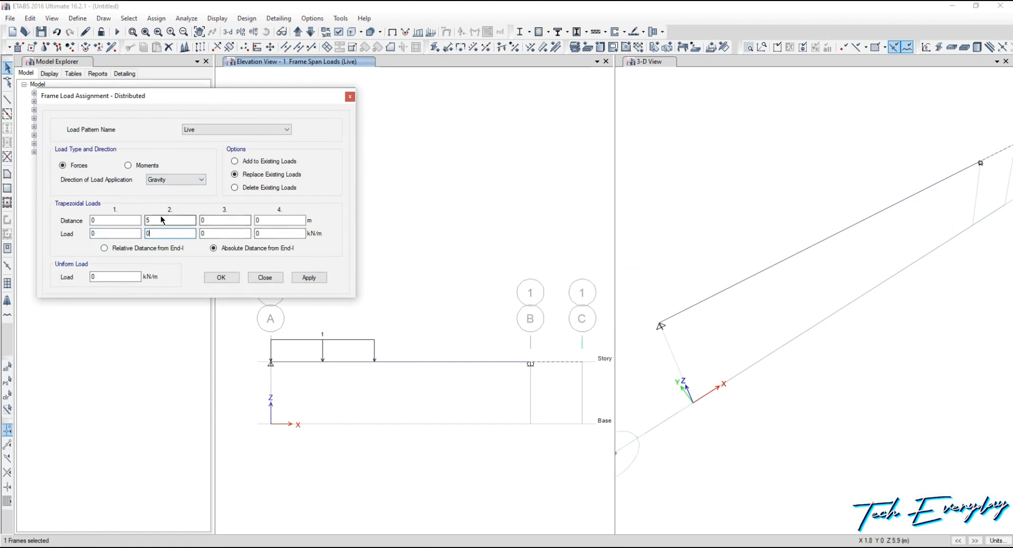
left_click(100, 221)
key("Tab")
type("0")
key("Tab")
left_click(169, 248)
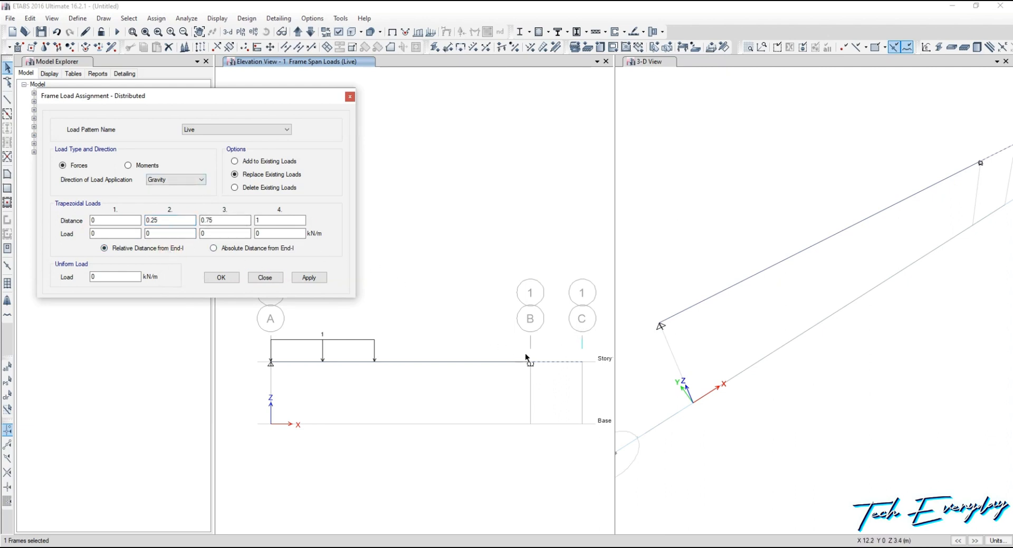
Apply a 1.6 kN/m uniform Live gravity load to the overhang between grids B and C, rechecking the PDF, and finish the distributed load assignment
middle_click_drag(527, 356, 479, 355)
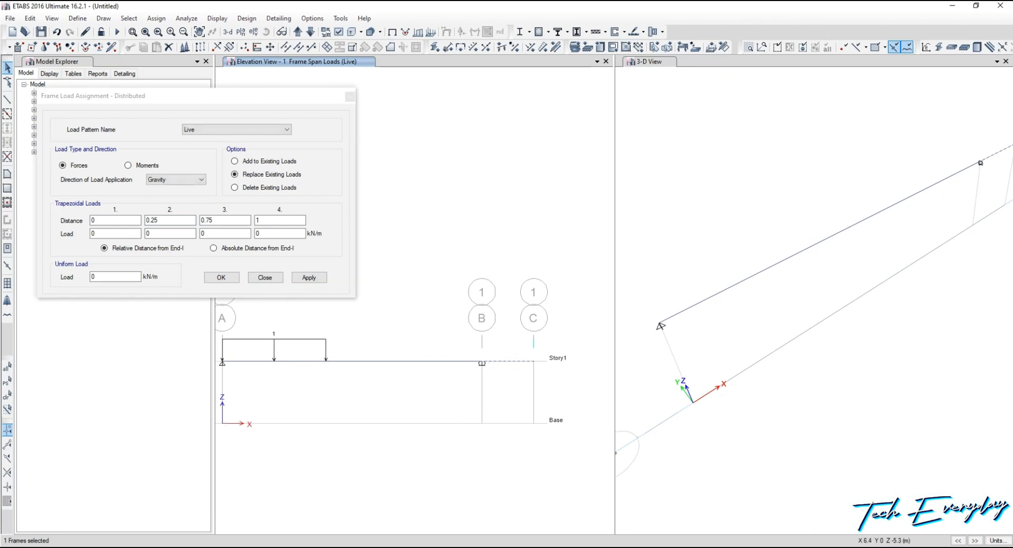
key("alt+Tab")
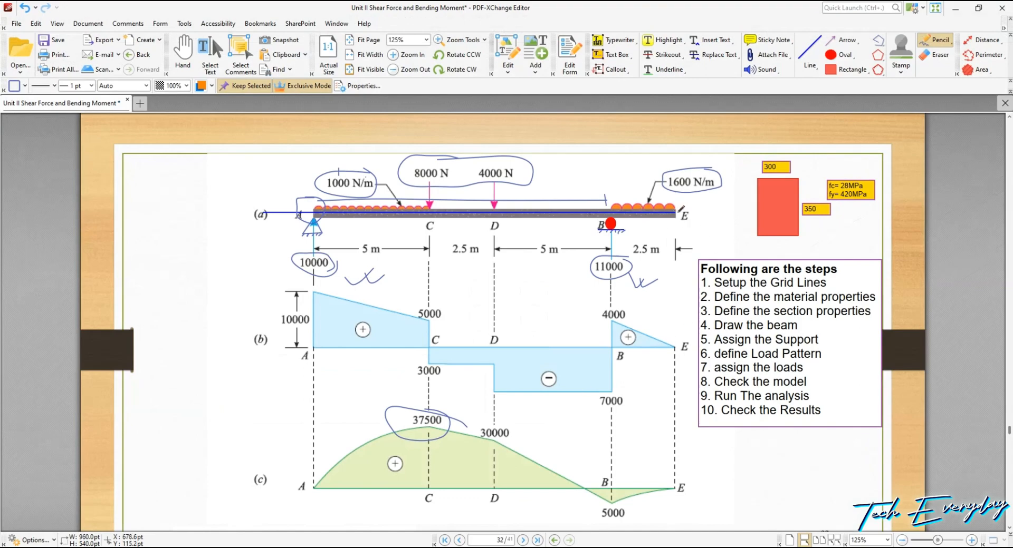
key("alt+Tab")
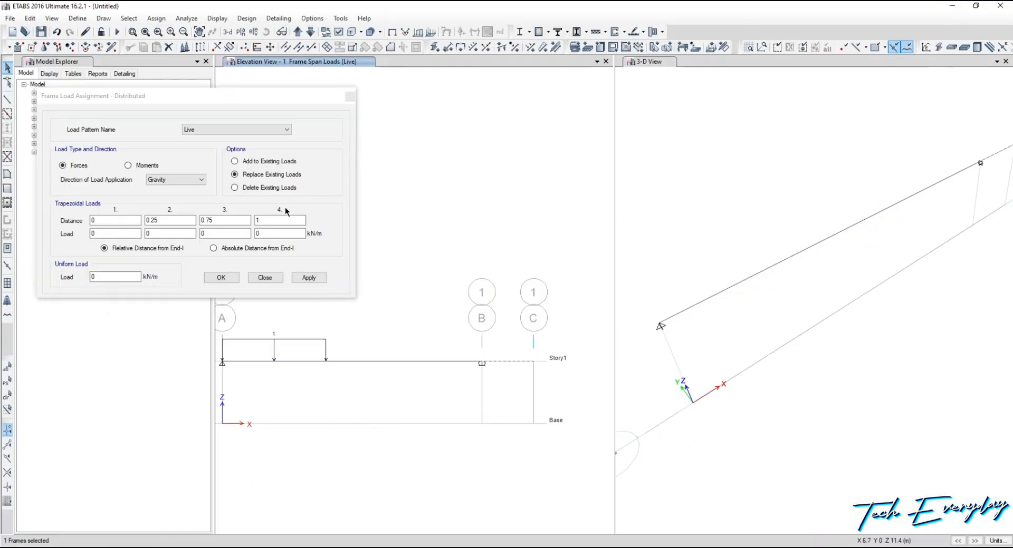
left_click(120, 276)
left_click_drag(101, 278, 57, 279)
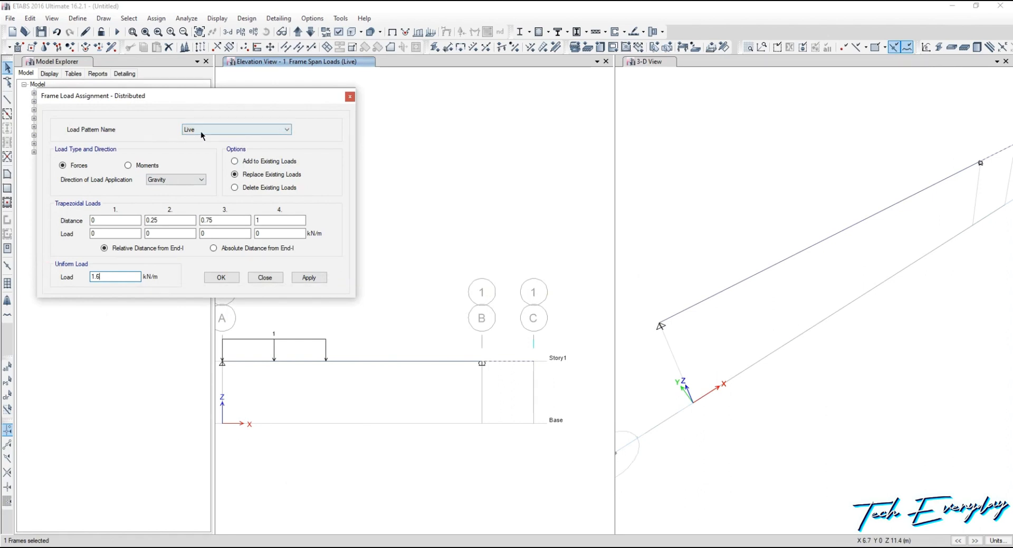
left_click(511, 363)
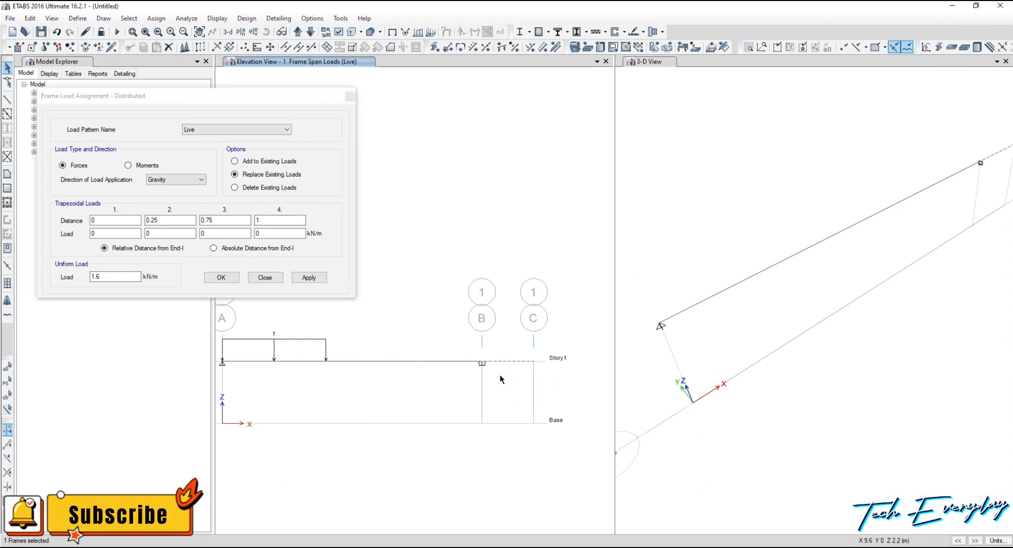
left_click(312, 277)
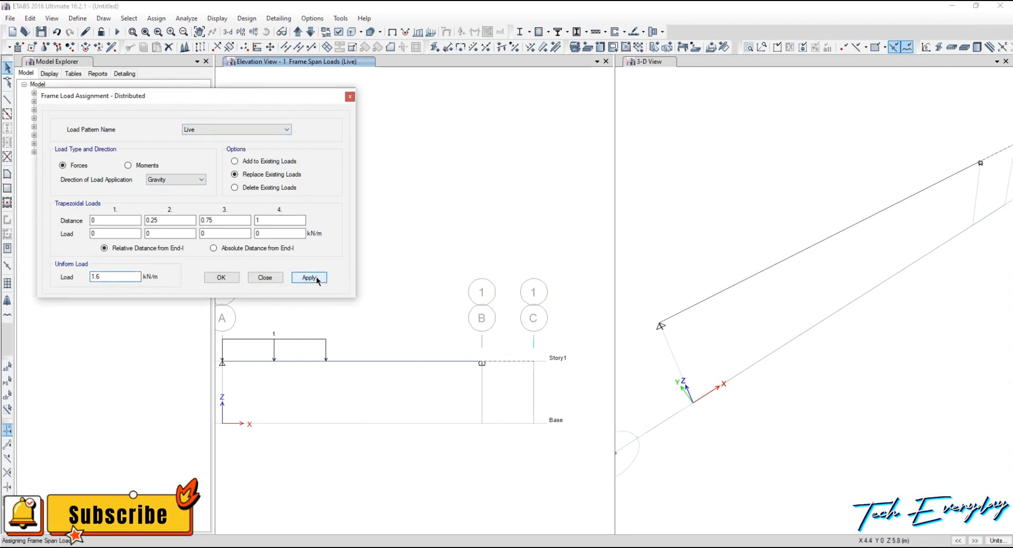
left_click(224, 278)
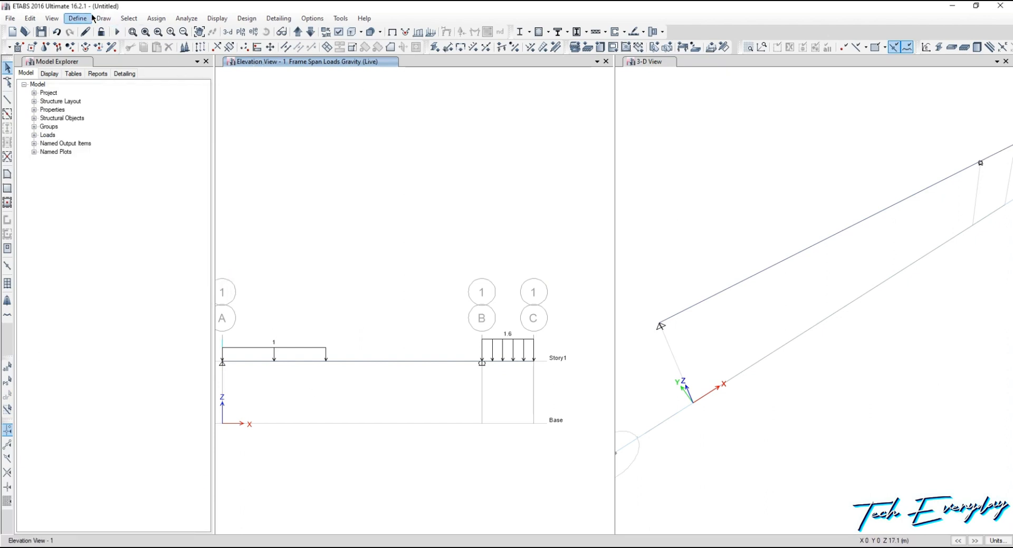
Open the frame point load assignment and check the point load magnitudes and positions in the PDF
left_click(150, 20)
mouse_move(216, 116)
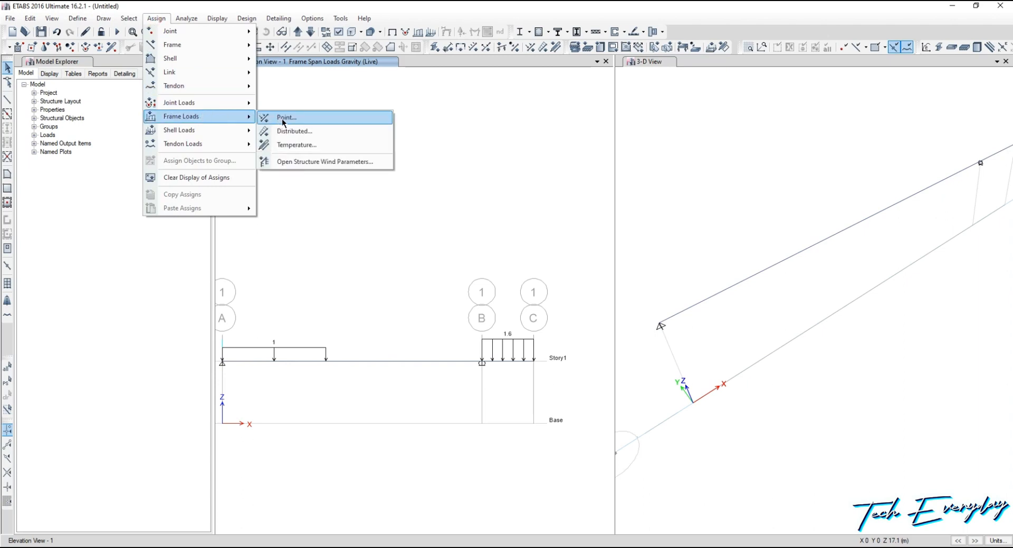
left_click(283, 121)
left_click_drag(240, 140, 186, 104)
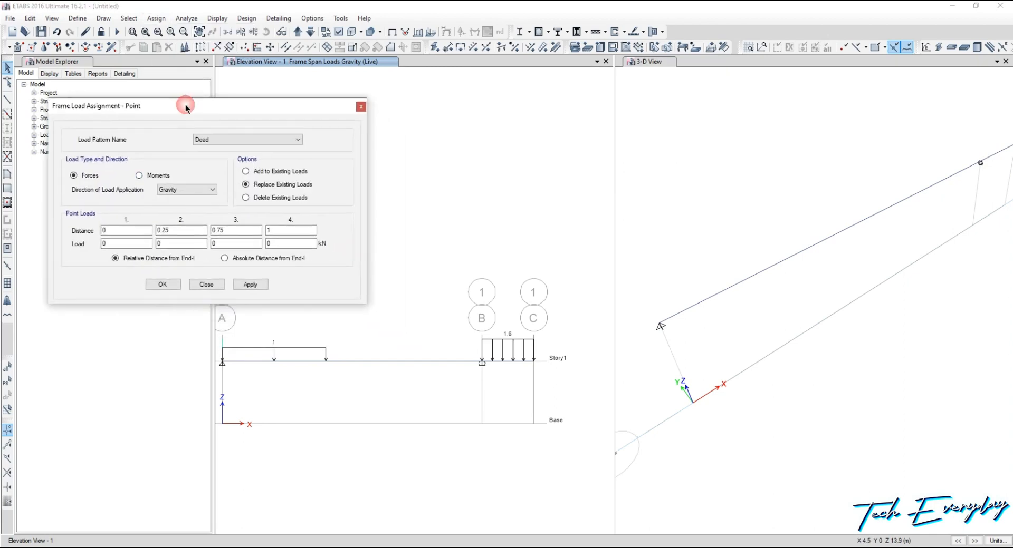
key("alt+Tab")
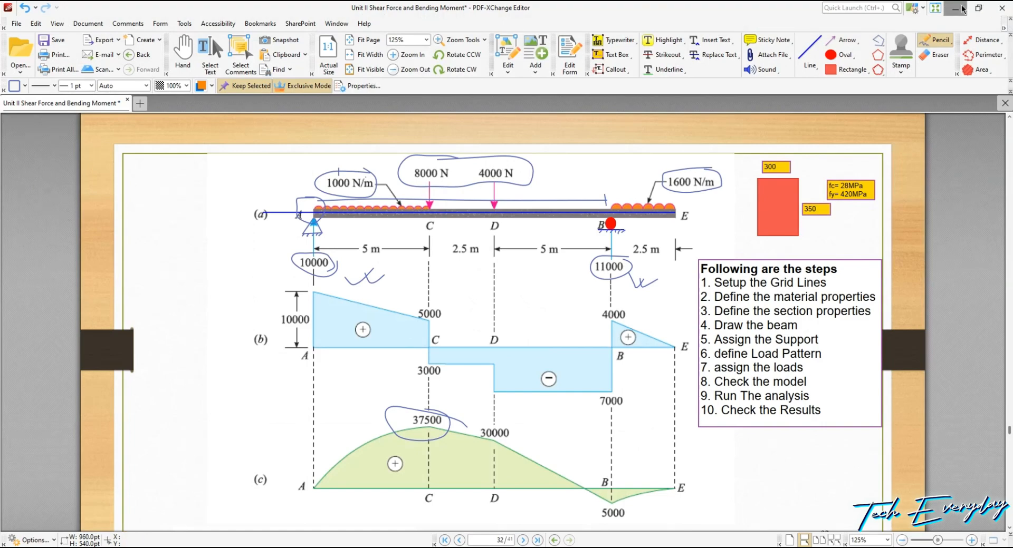
left_click(995, 7)
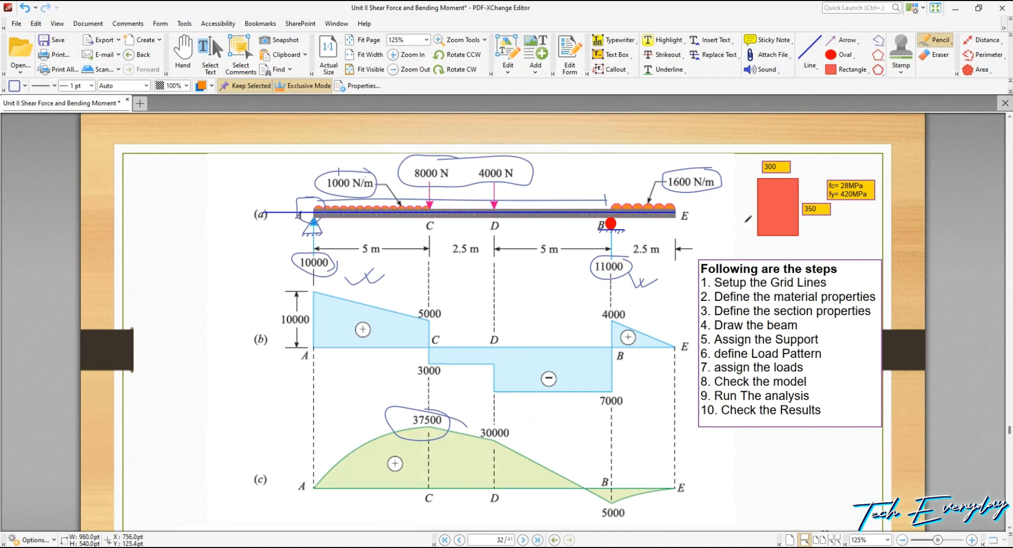
left_click(955, 8)
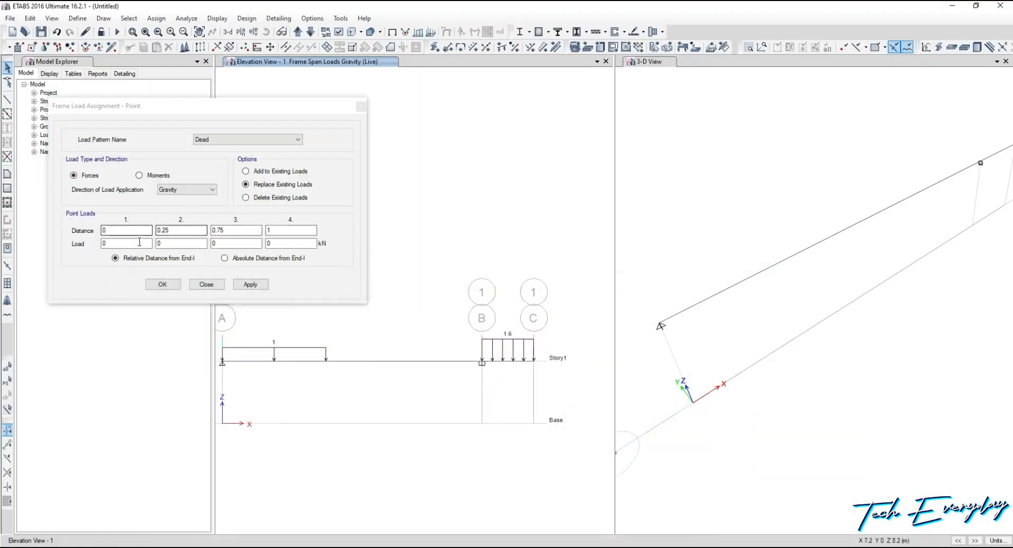
Apply an 8 kN Live gravity point load to the span between grids A and B, at an absolute distance of 5 m from End-I
left_click(225, 259)
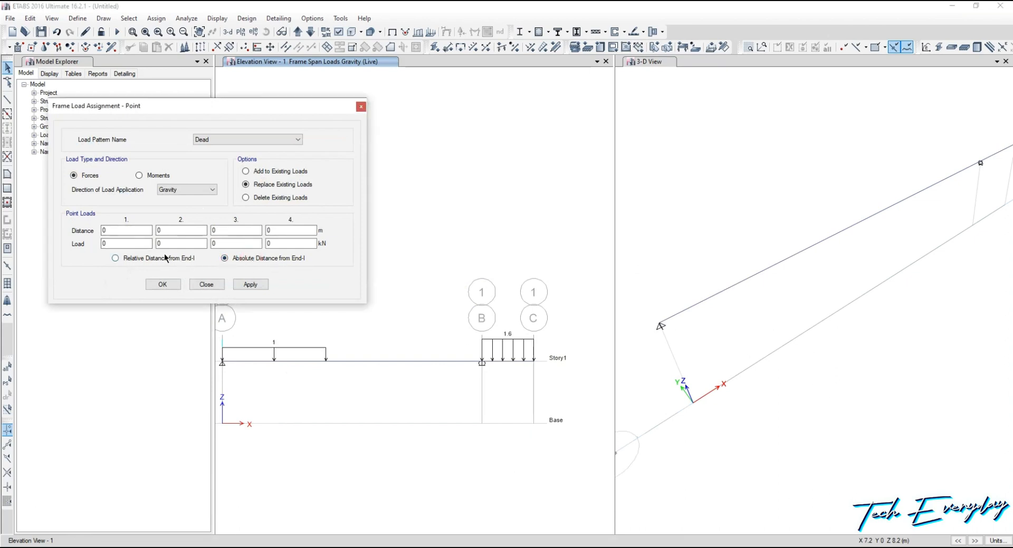
double_click(121, 230)
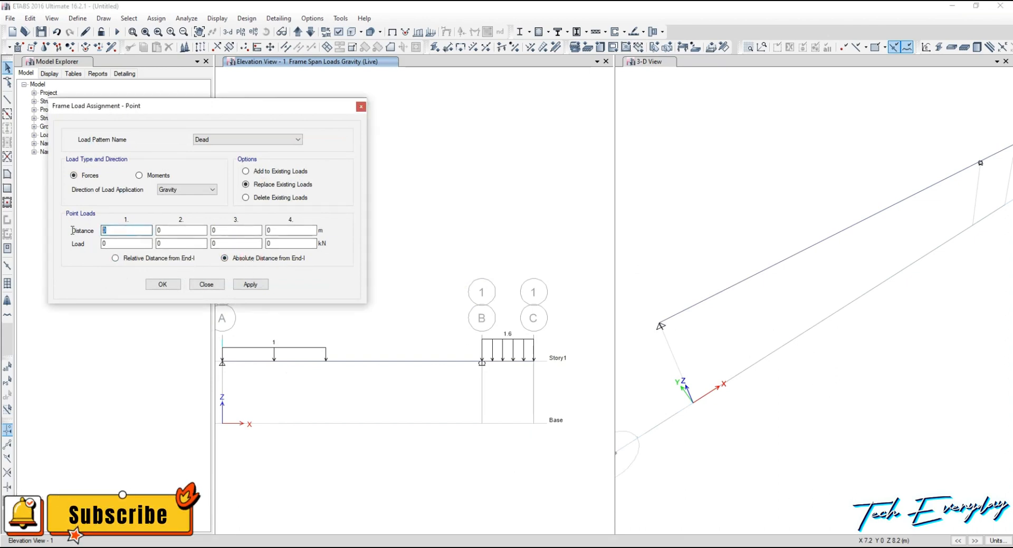
type("5")
double_click(103, 243)
left_click_drag(100, 243, 82, 234)
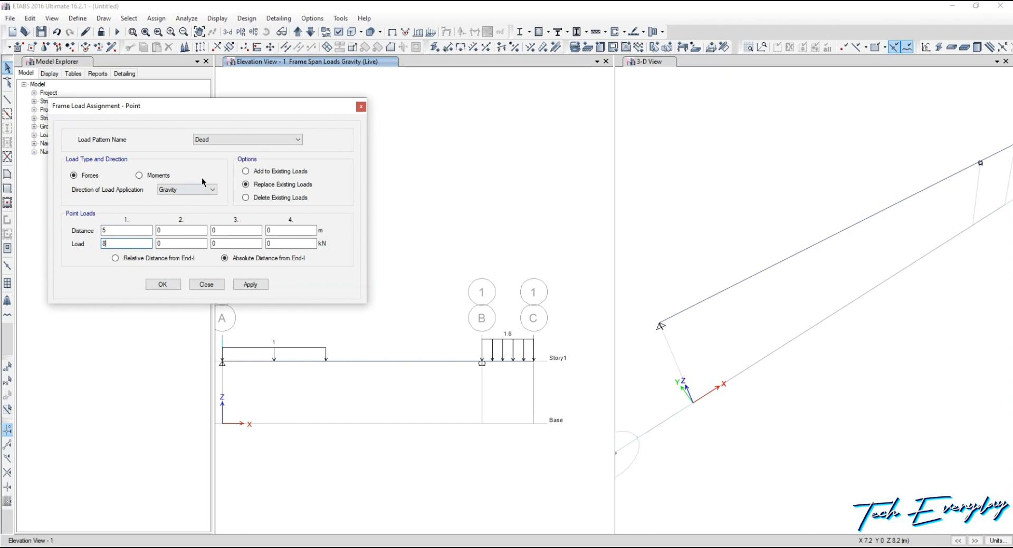
left_click(217, 142)
left_click(221, 149)
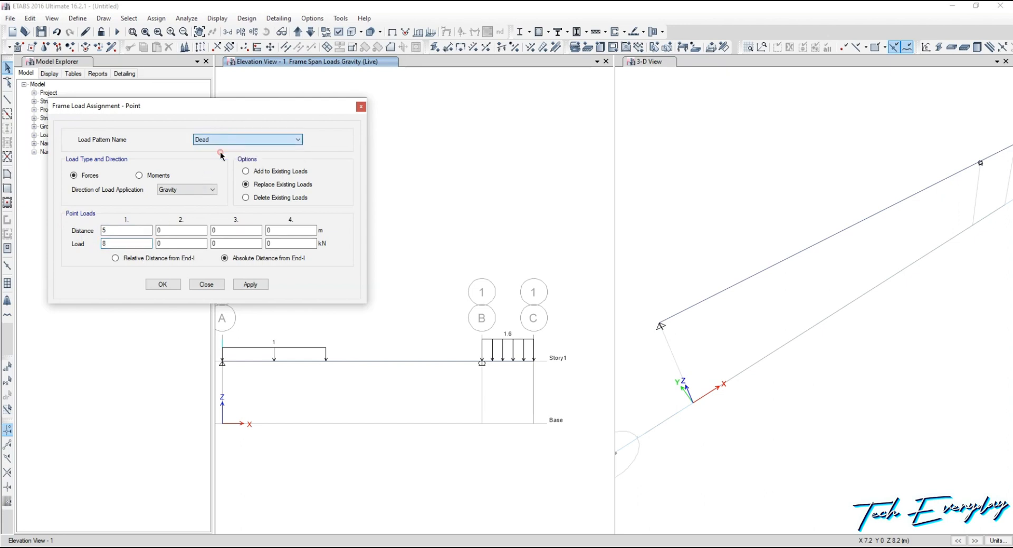
left_click(217, 141)
left_click(215, 154)
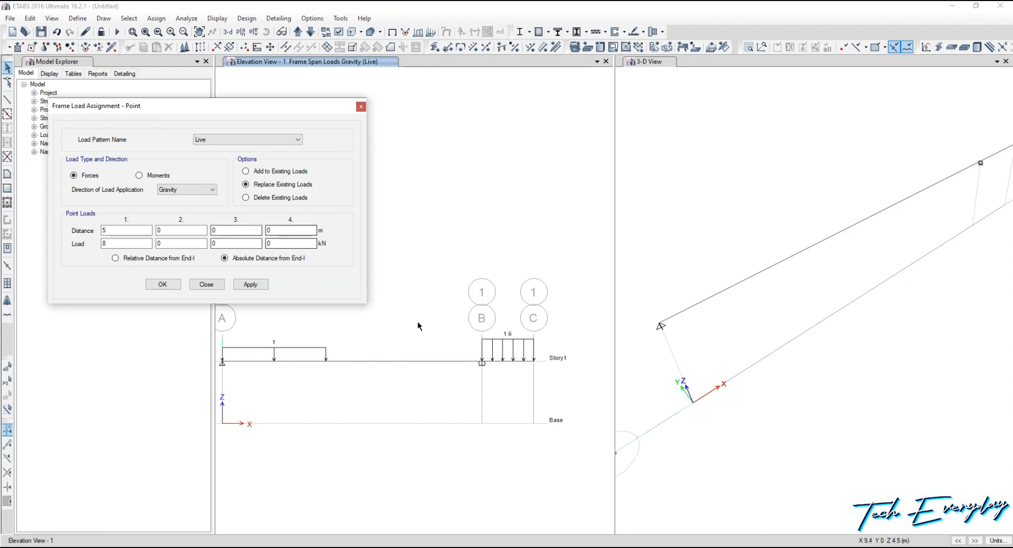
left_click(402, 355)
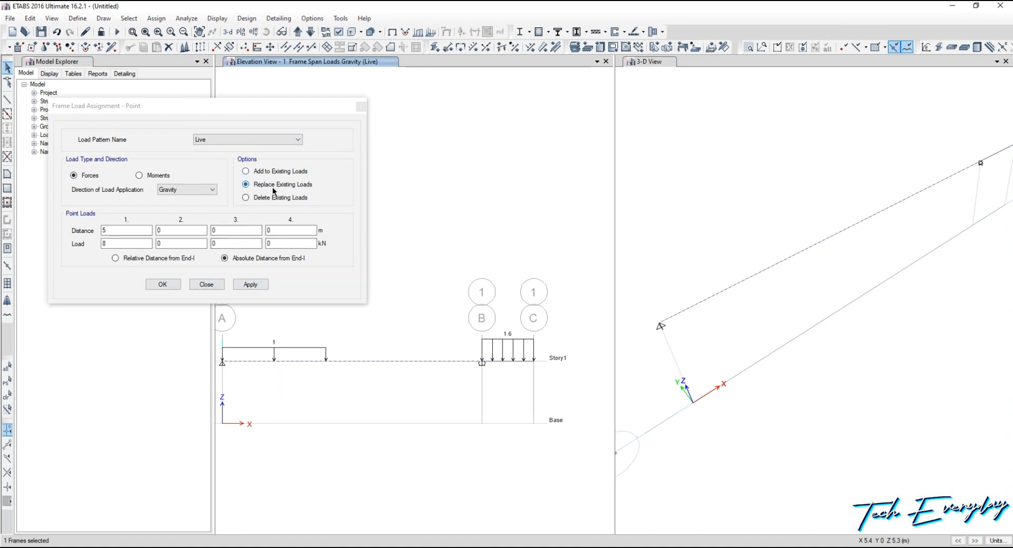
left_click(251, 285)
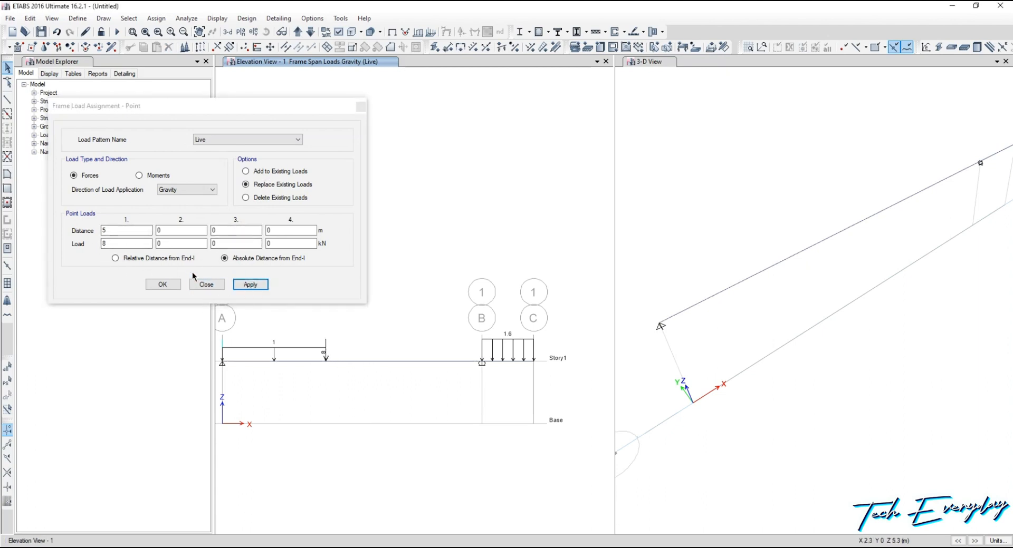
Add a 4 kN Live point load at 7.5 m from End-I to the existing loads on span A-B, and close the assignment
left_click_drag(116, 231, 92, 223)
type("7")
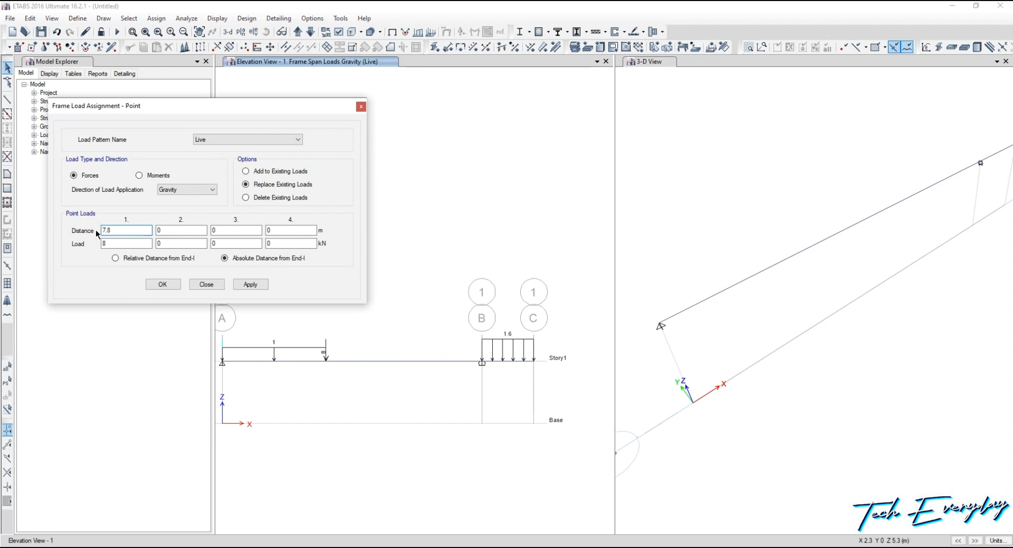
type(".5")
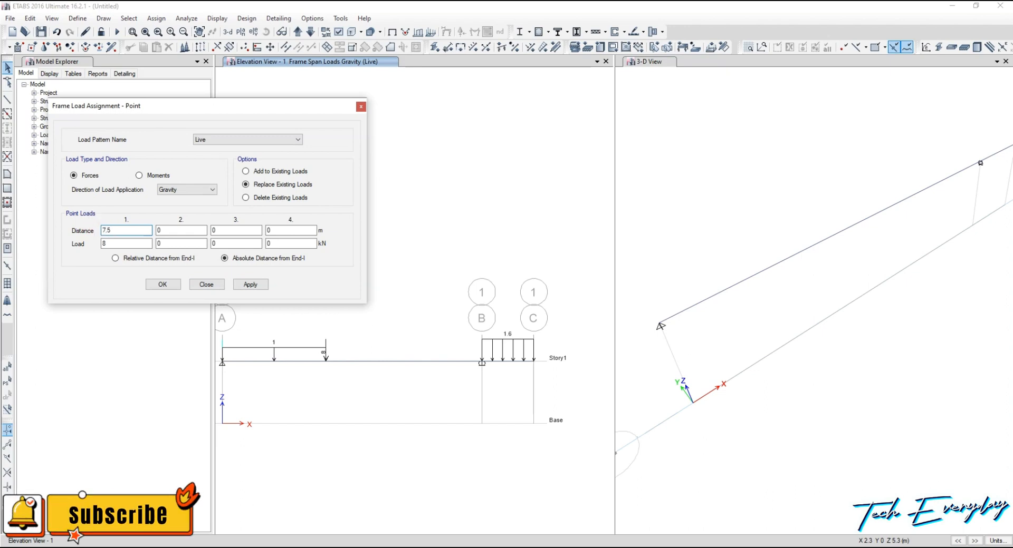
left_click_drag(129, 240, 65, 232)
type("4")
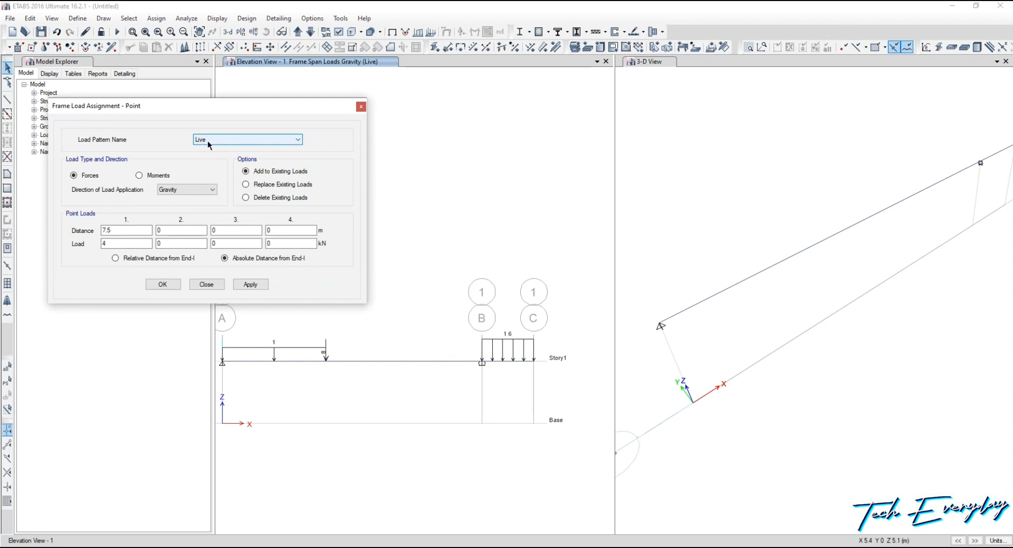
left_click(380, 378)
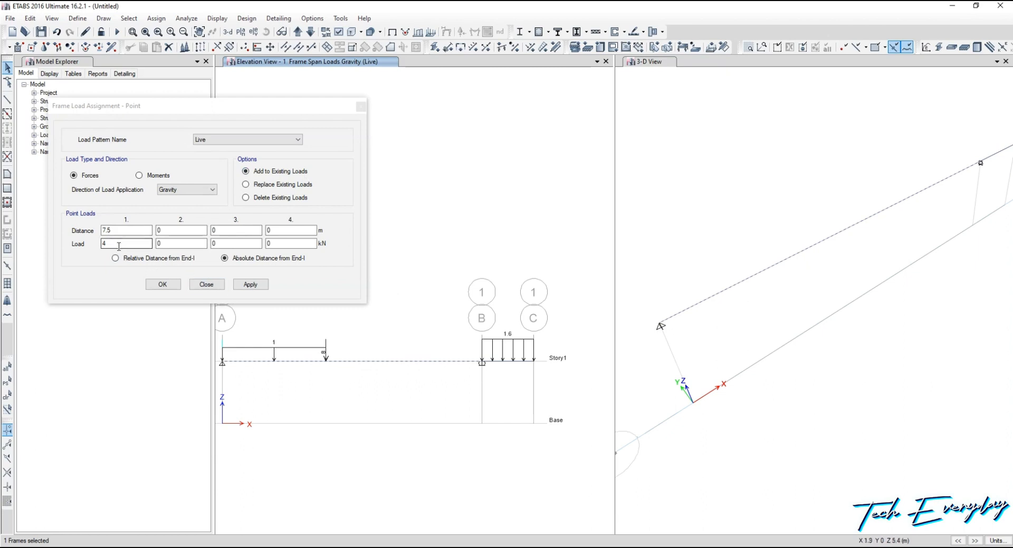
left_click(250, 285)
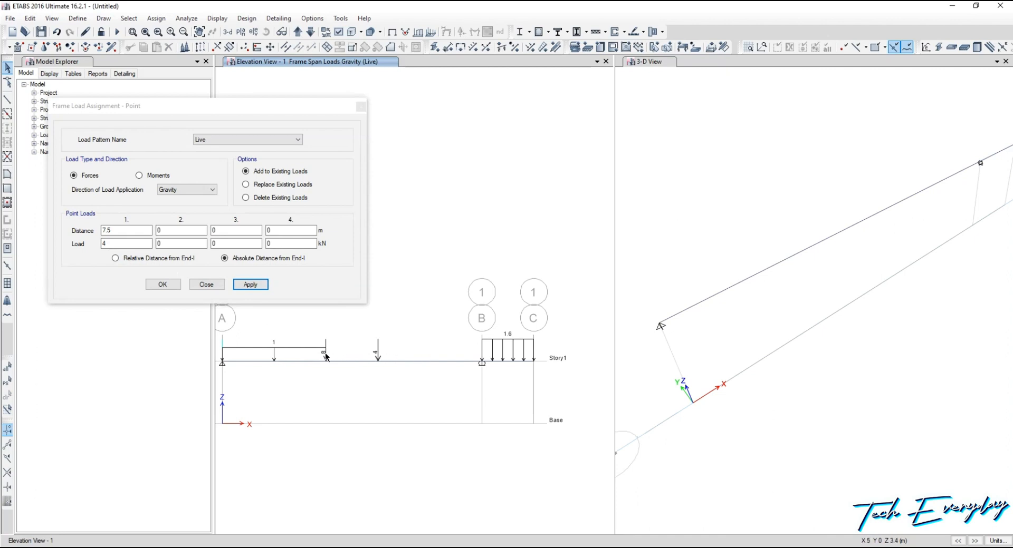
left_click(202, 287)
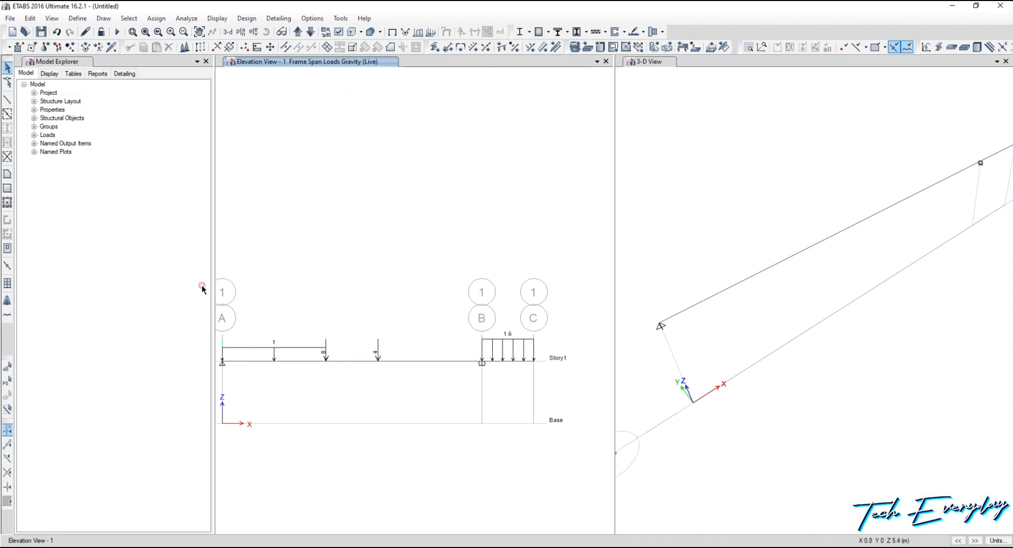
Underline the load assignment and model check items in the PDF's step list, and return to the ETABS elevation view
key("alt+Tab")
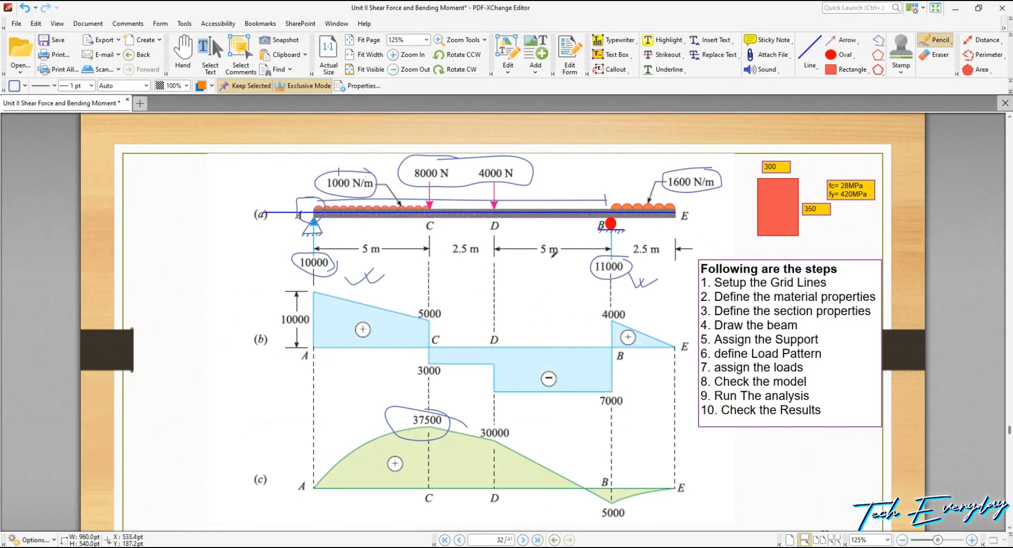
left_click_drag(769, 371, 806, 372)
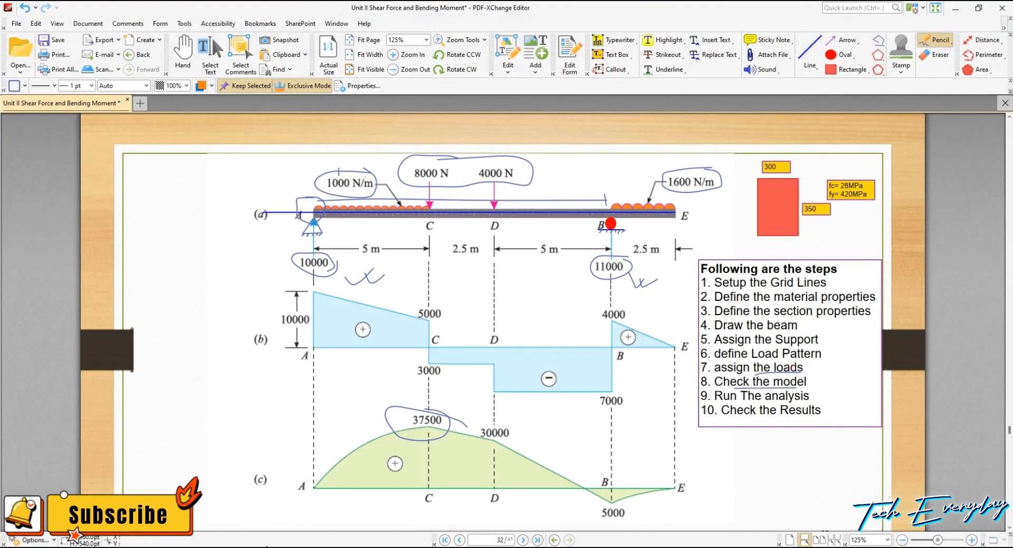
key("alt+Tab")
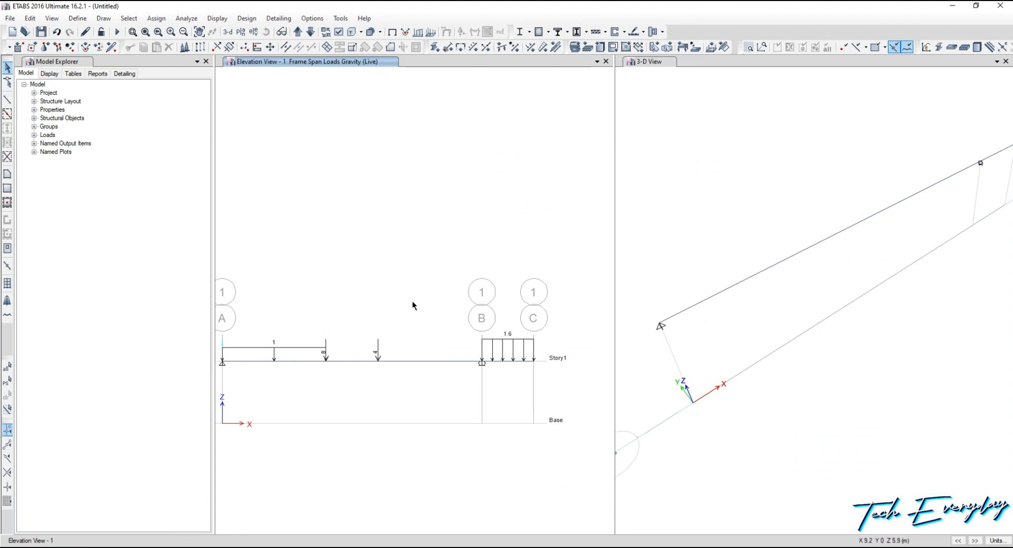
middle_click_drag(412, 303, 455, 262)
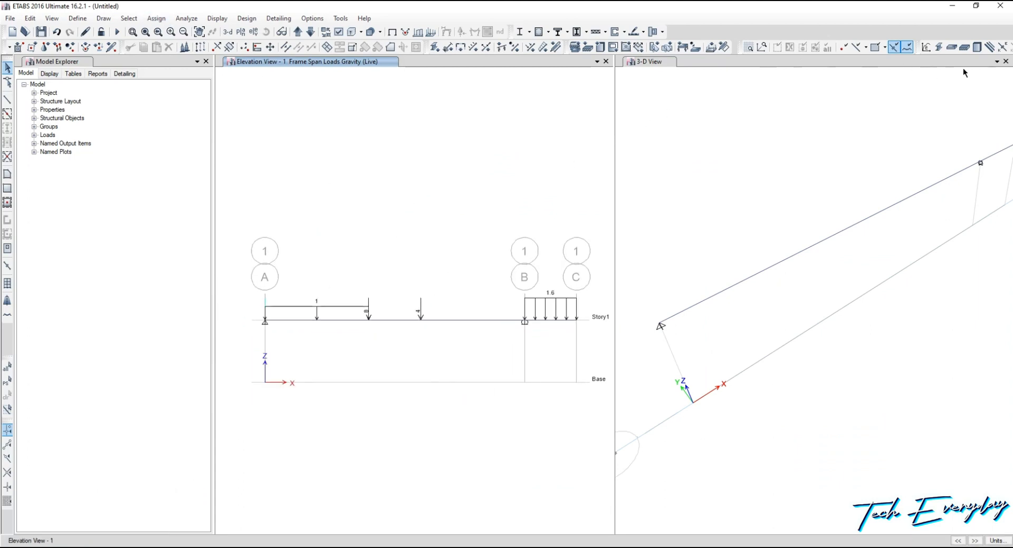
Close the 3-D view and run the model check with all joint, frame, shell and other checks plus the trim-or-extend fix enabled
left_click(1005, 61)
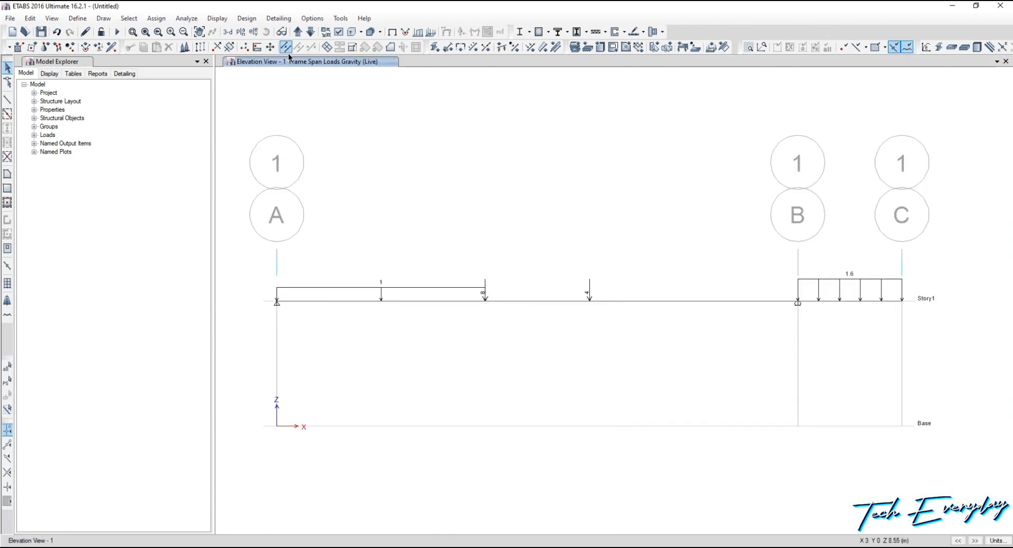
left_click(175, 18)
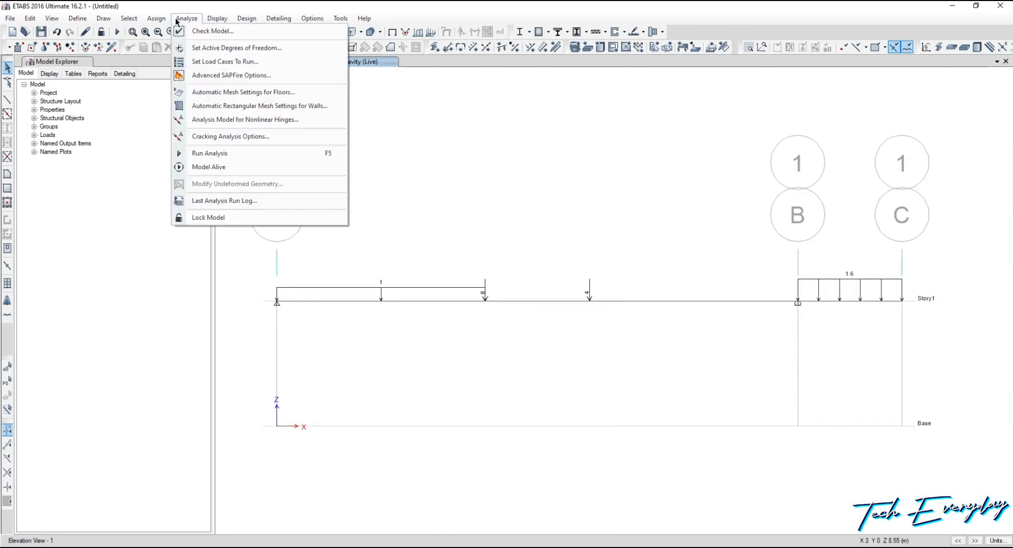
left_click(202, 30)
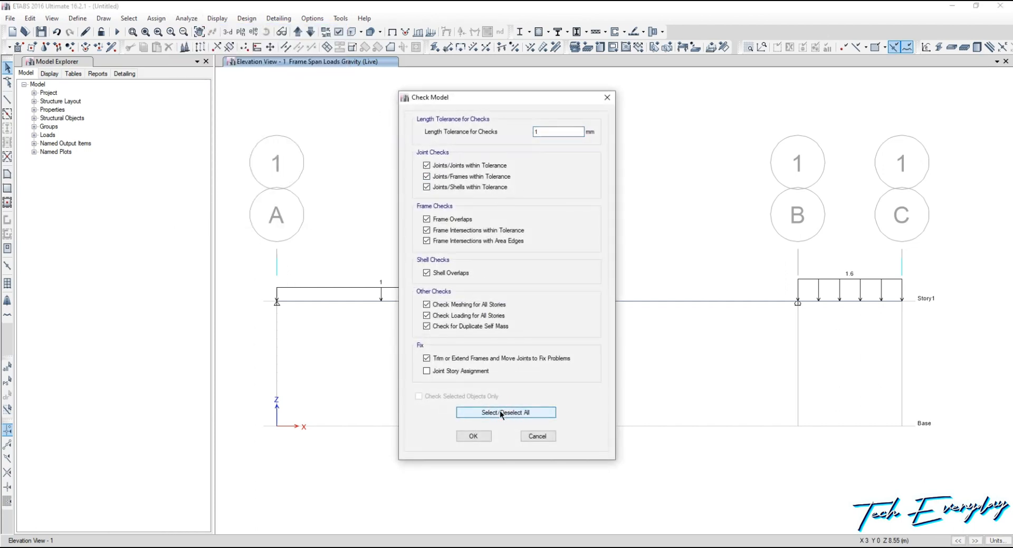
left_click(476, 434)
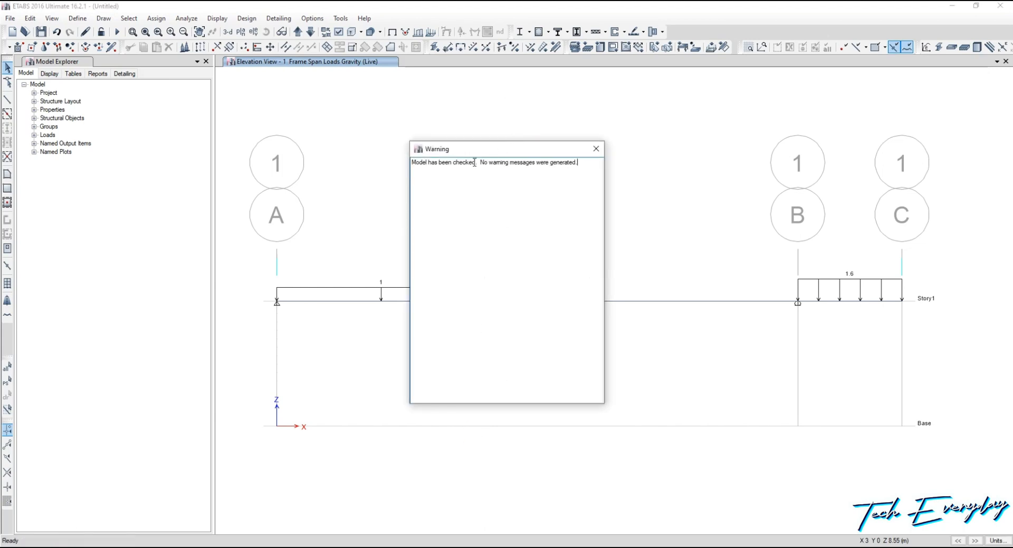
left_click(595, 149)
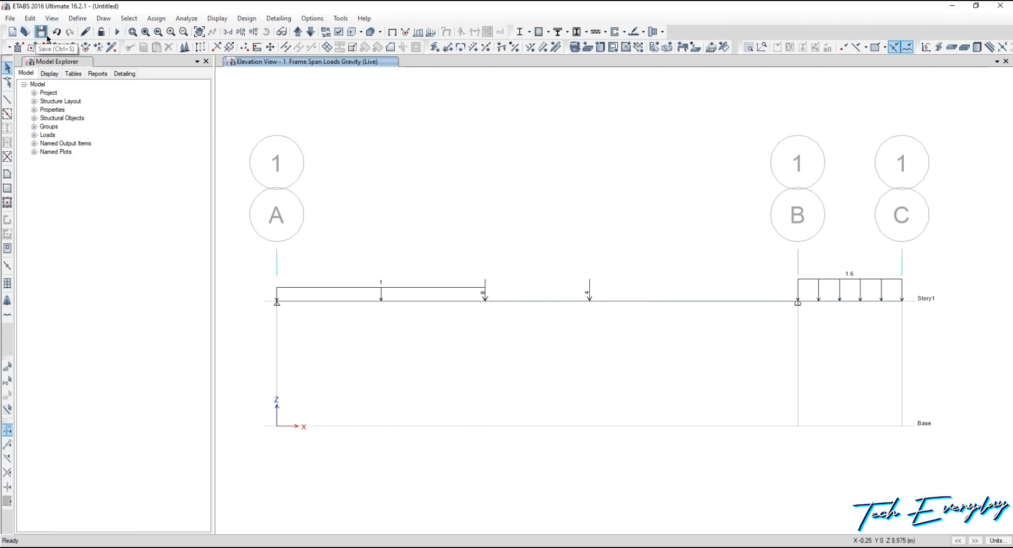
Save the model as 2 in the Turorial folder and run the analysis
left_click(41, 33)
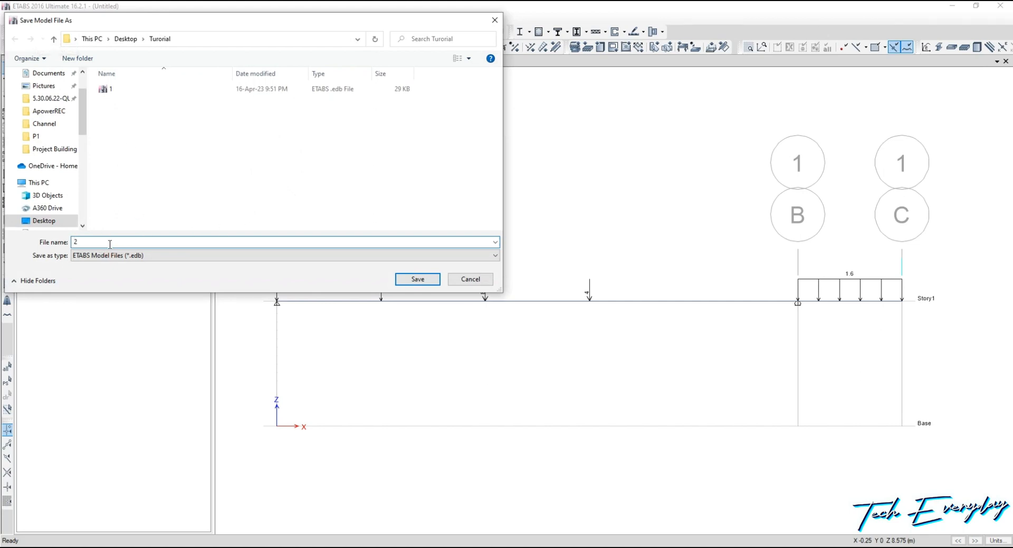
key("Return")
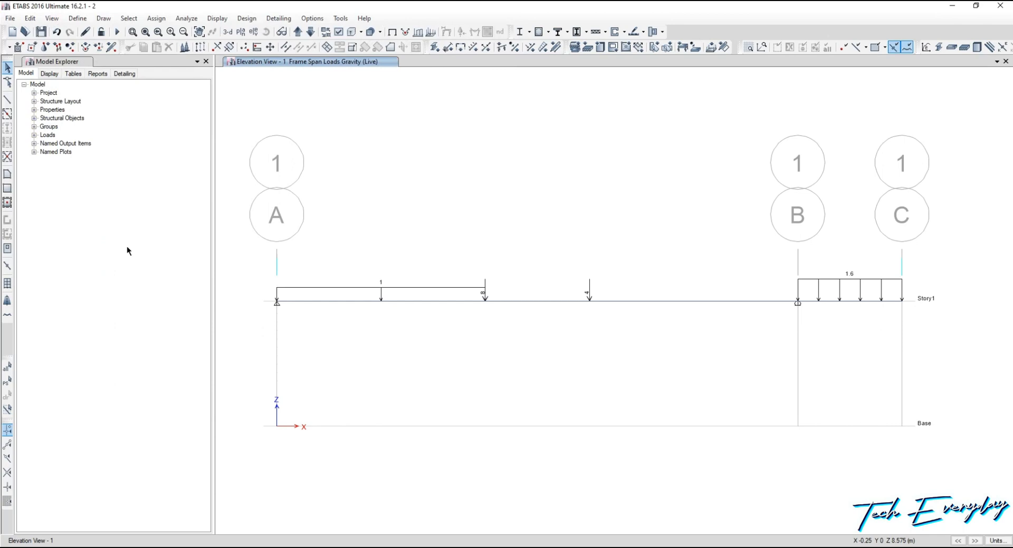
left_click(179, 20)
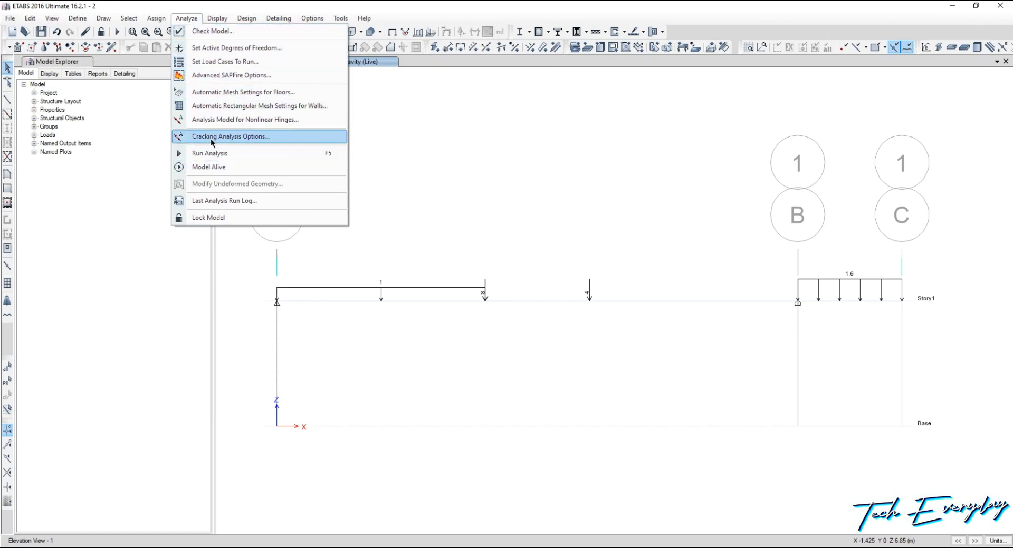
left_click(81, 4)
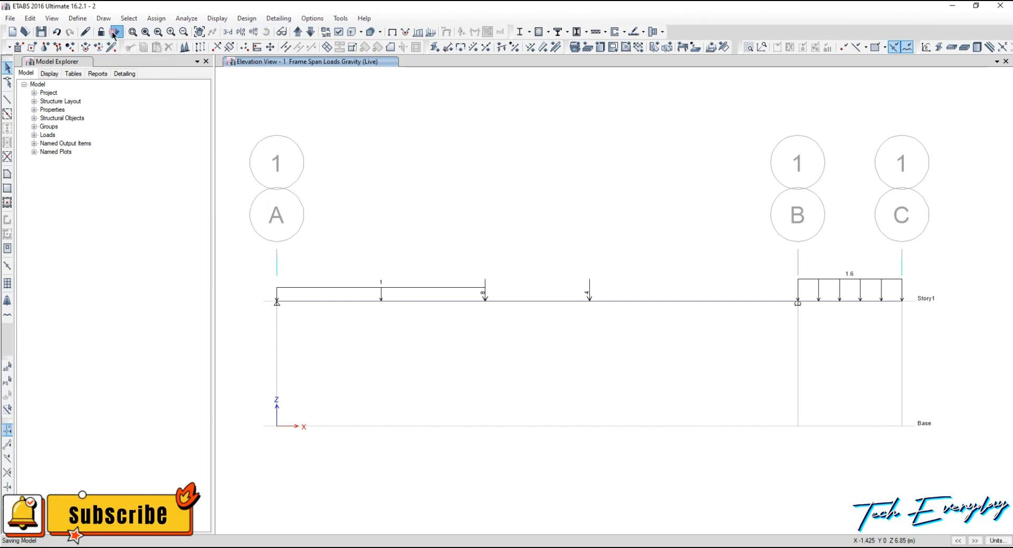
left_click(118, 33)
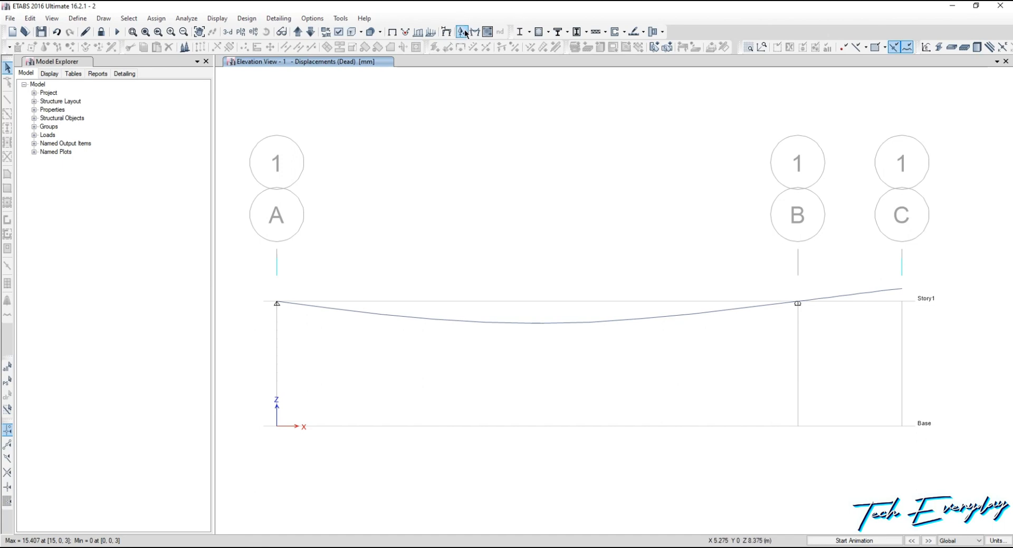
Display the Fz support reactions for the Live case in tabulated form, keeping the dialog clear of support A
left_click(216, 18)
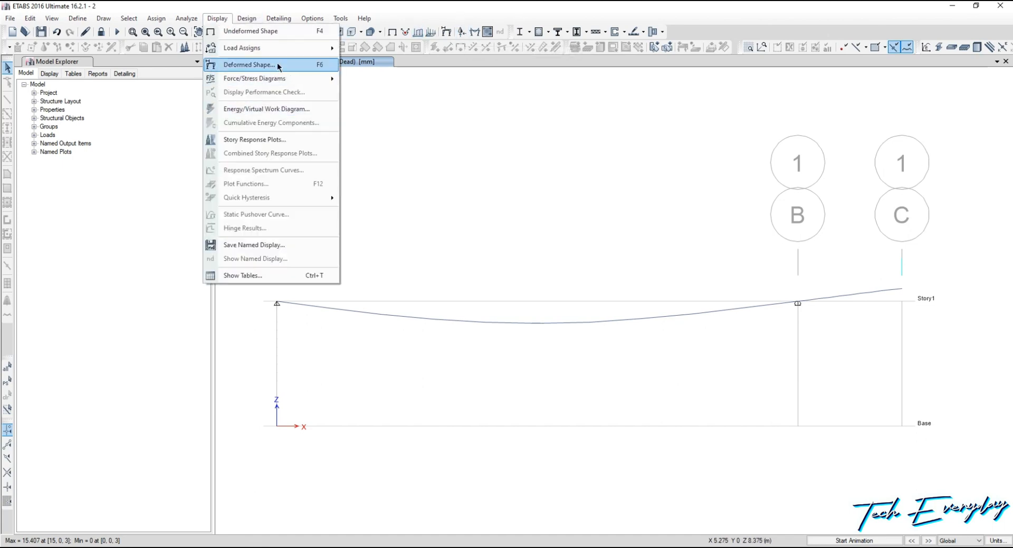
mouse_move(274, 79)
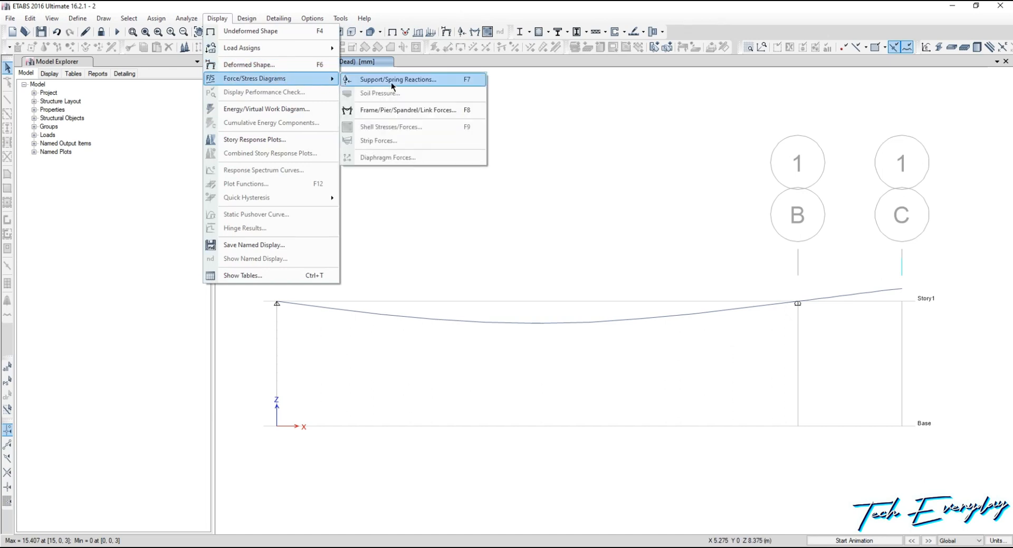
left_click(405, 81)
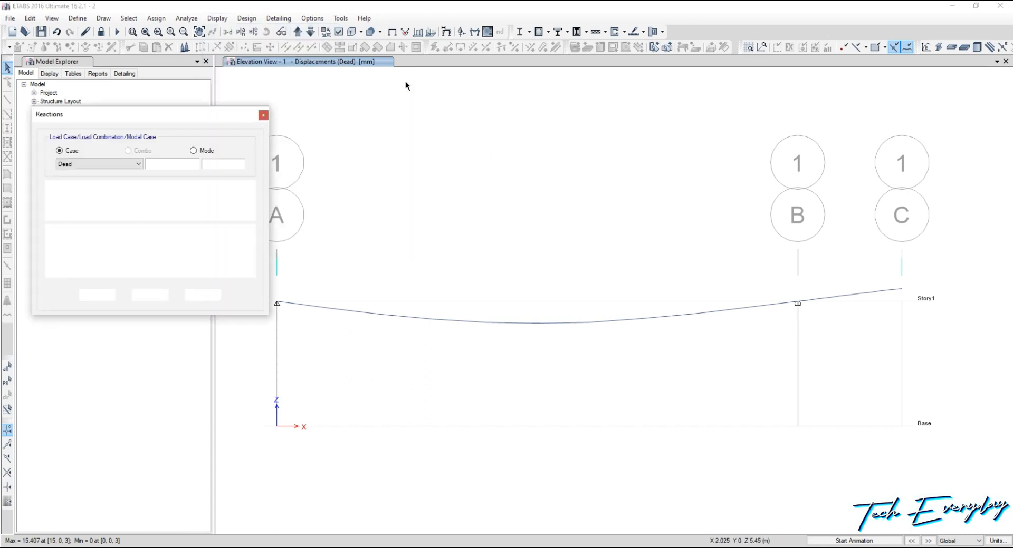
left_click(114, 164)
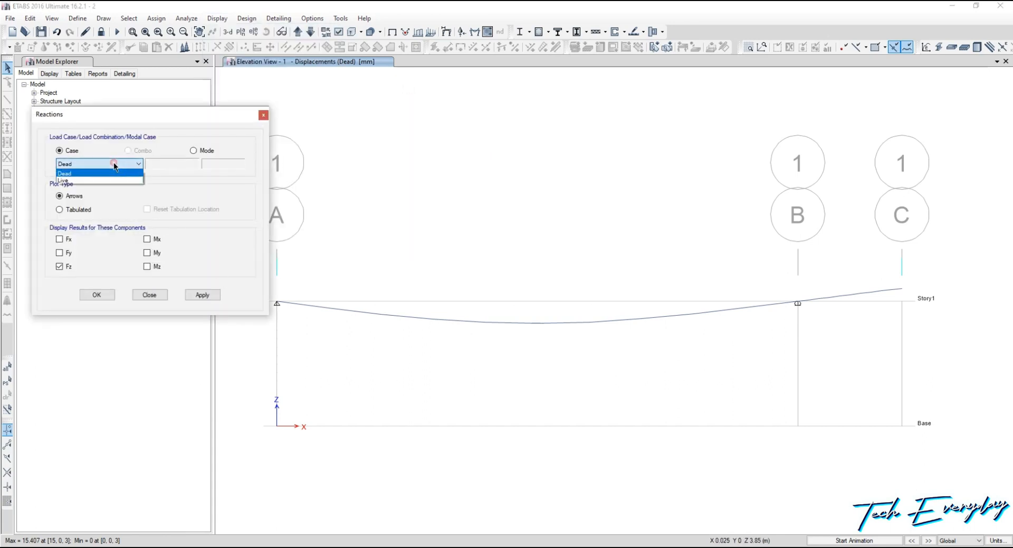
left_click(106, 180)
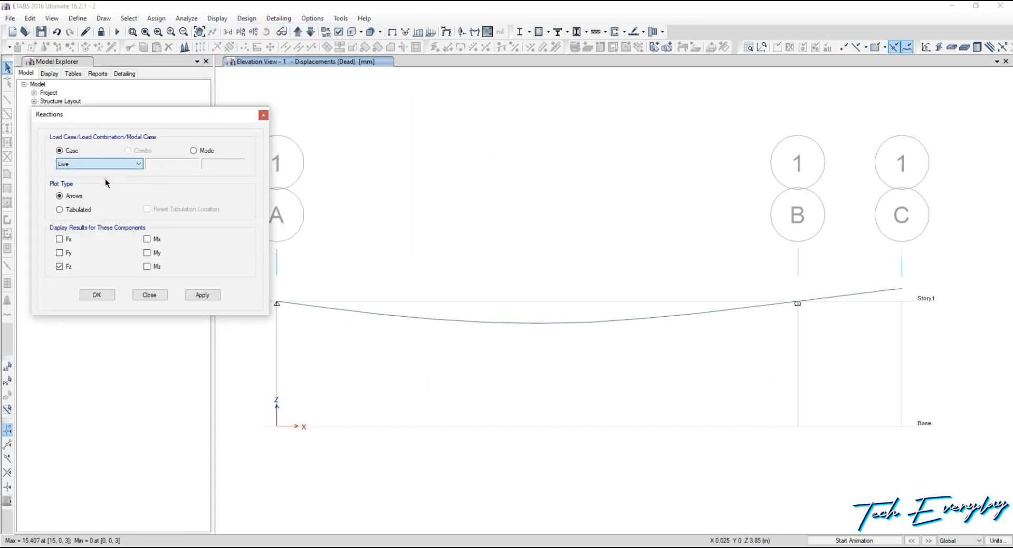
left_click(82, 211)
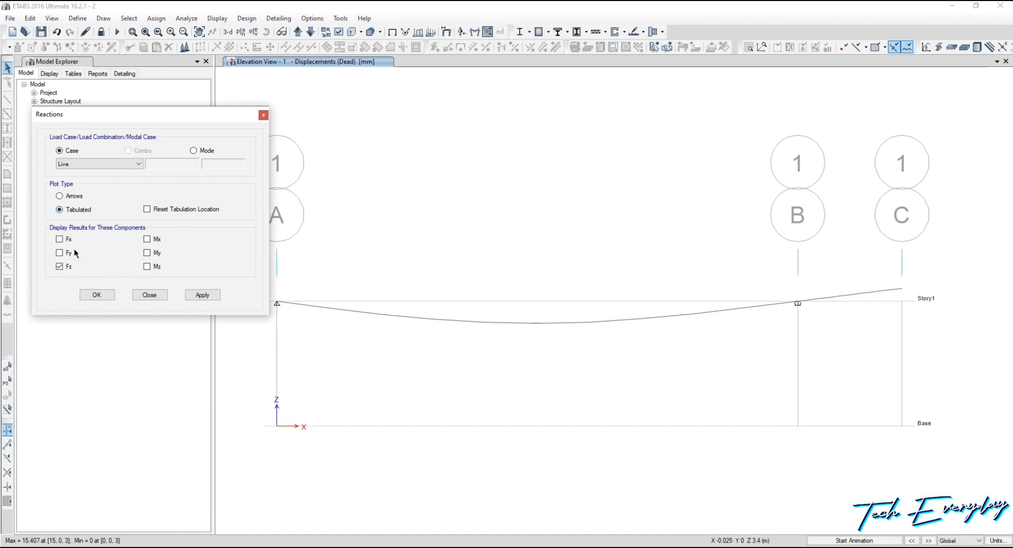
left_click(198, 296)
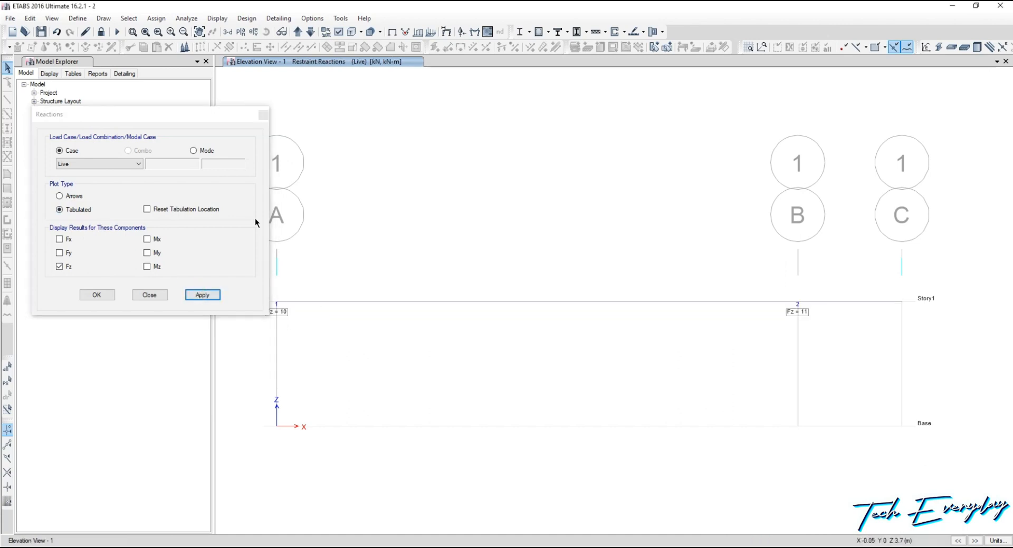
mouse_move(137, 111)
left_mouse_down()
mouse_move(94, 115)
mouse_move(140, 122)
left_mouse_up()
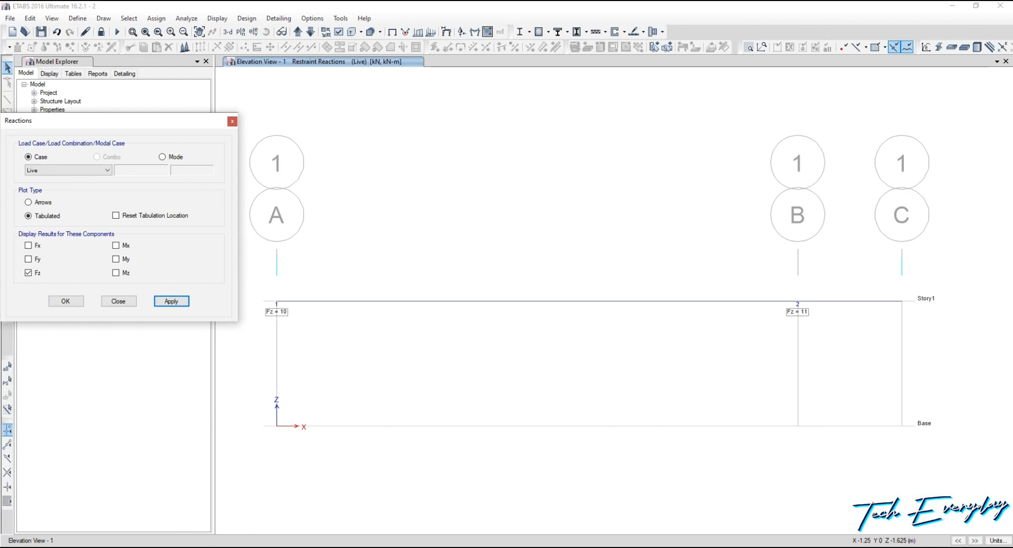
Circle the 10000 and 11000 support reactions in the PDF with Indigo Stroke ovals and return to ETABS
key("alt+Tab")
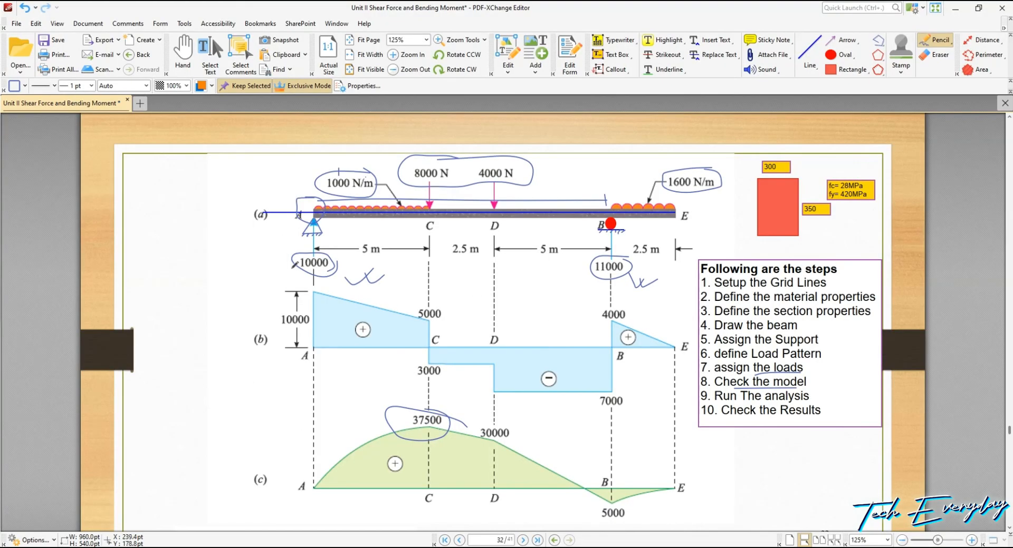
left_click(847, 56)
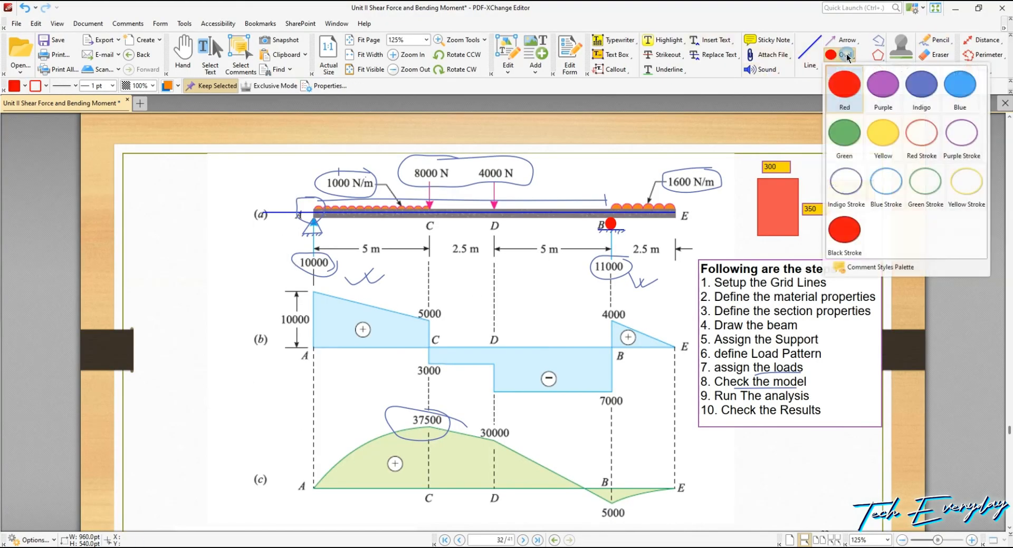
left_click(846, 182)
left_click_drag(266, 242, 338, 277)
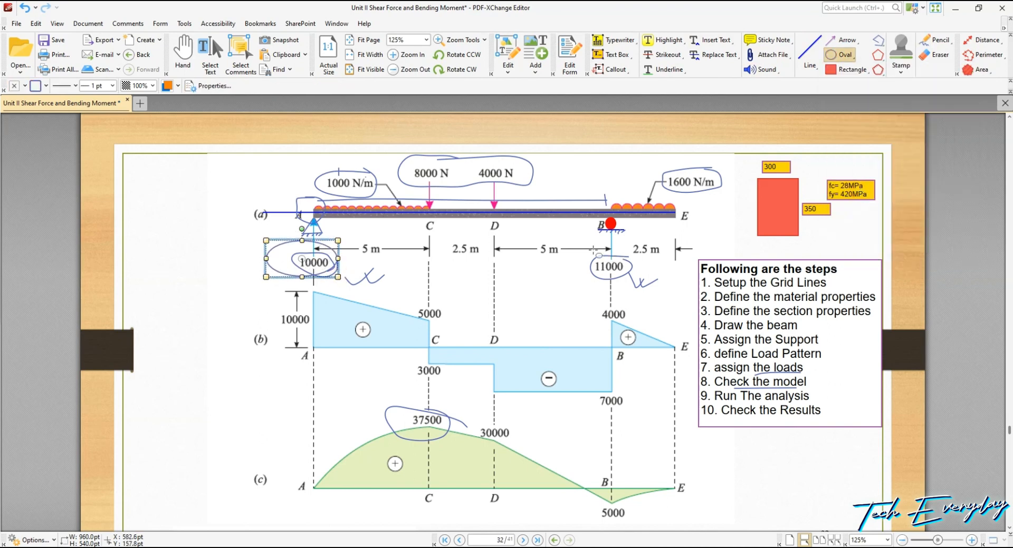
left_click_drag(577, 243, 636, 291)
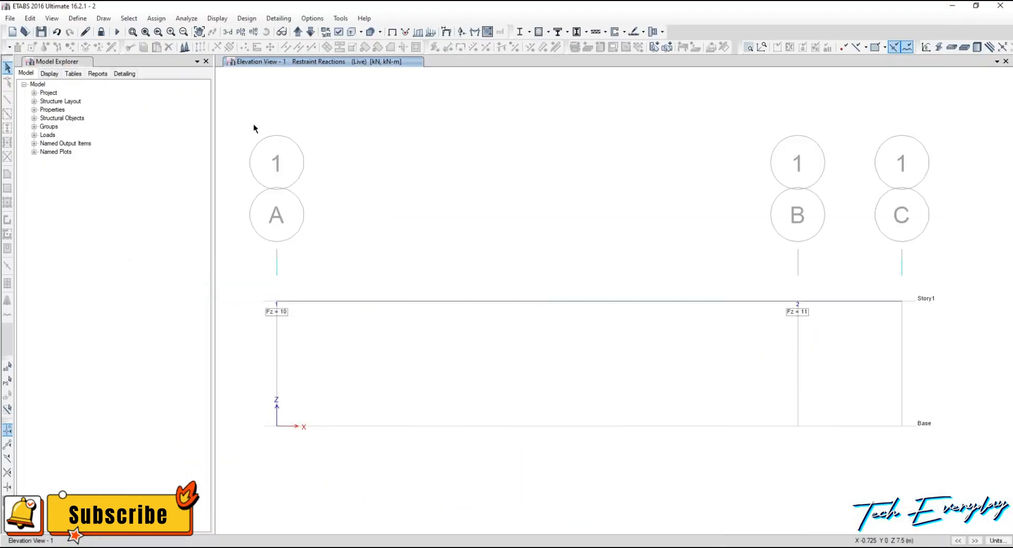
Display the filled Shear 2-2 diagram of the frames for the Live case, with values shown at controlling stations
left_click(217, 18)
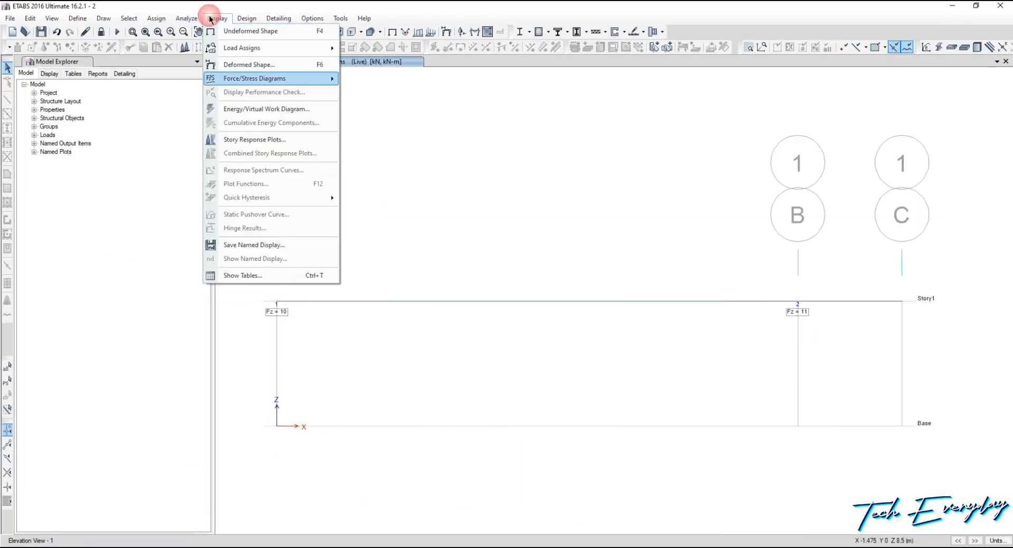
mouse_move(289, 80)
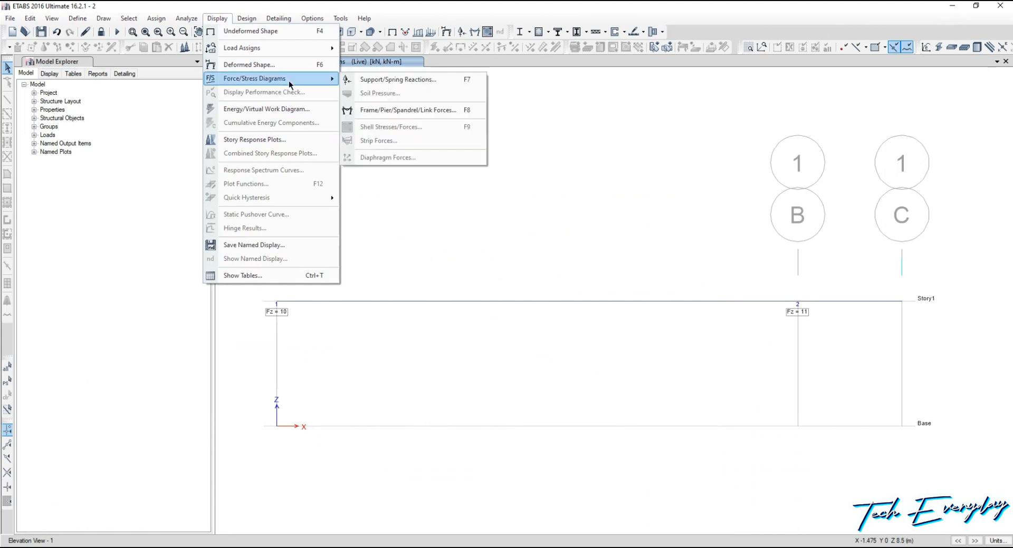
left_click(403, 109)
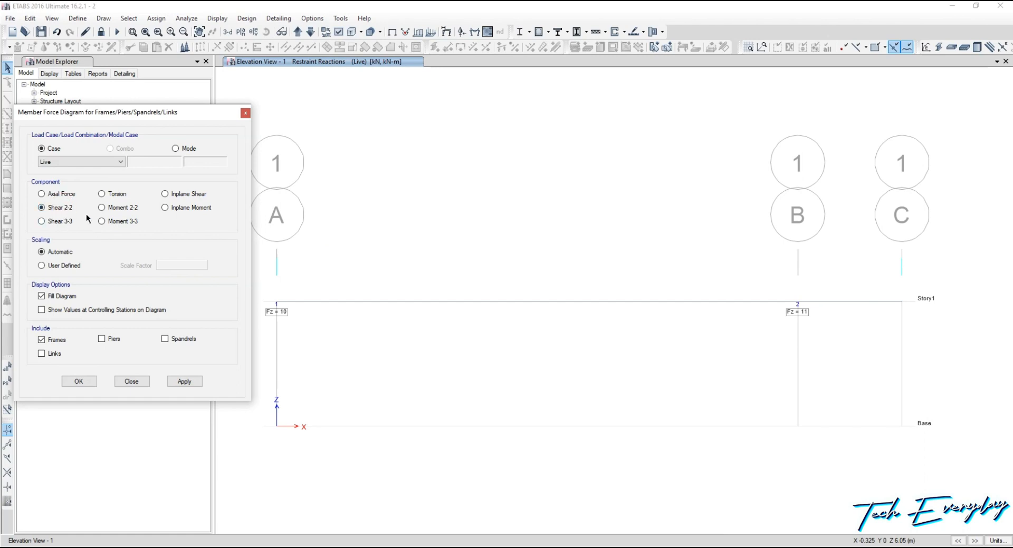
left_click(90, 160)
left_click(90, 160)
left_click(184, 383)
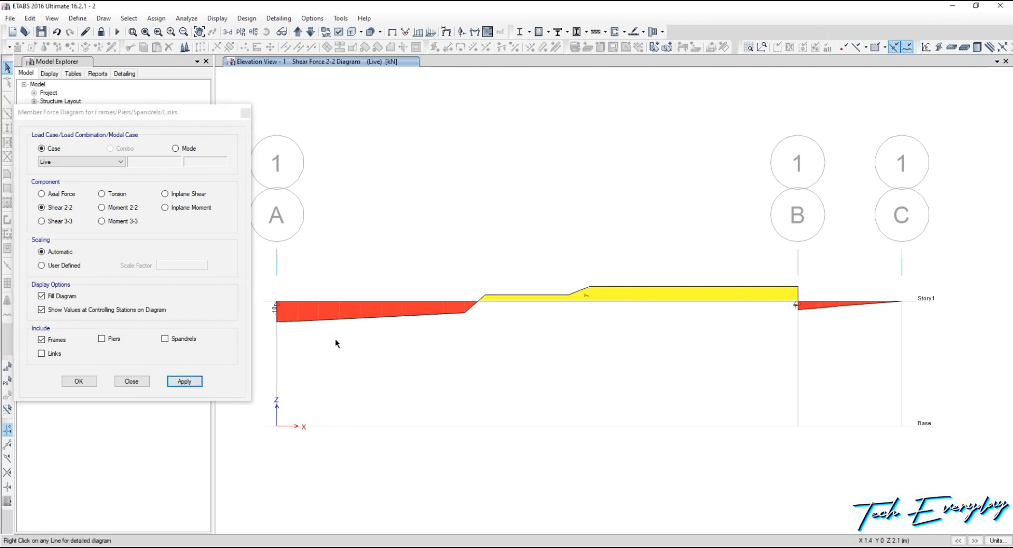
Set a user-defined scale factor of 0.09 for the shear diagram and compare its end-A value with the PDF
left_click(78, 268)
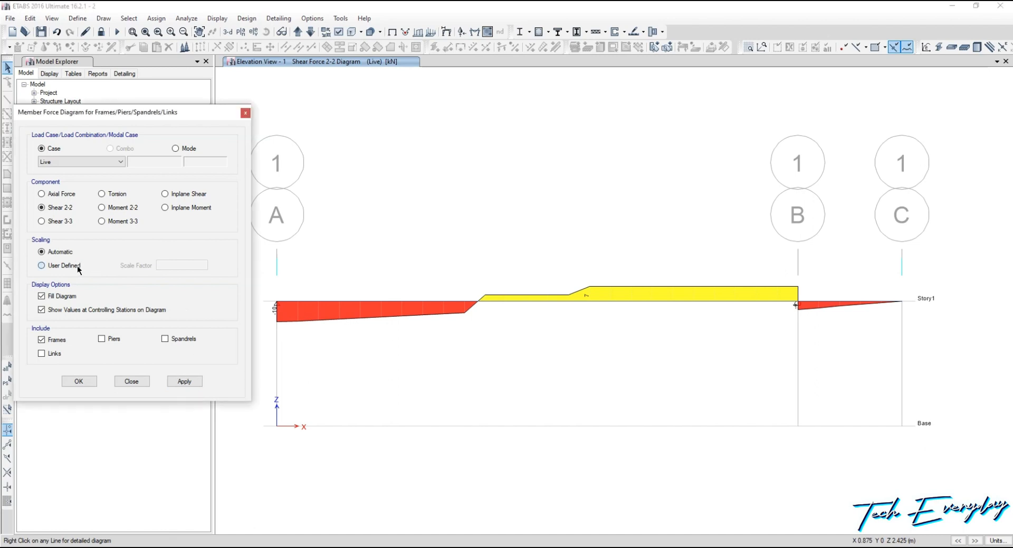
left_click_drag(182, 264, 166, 262)
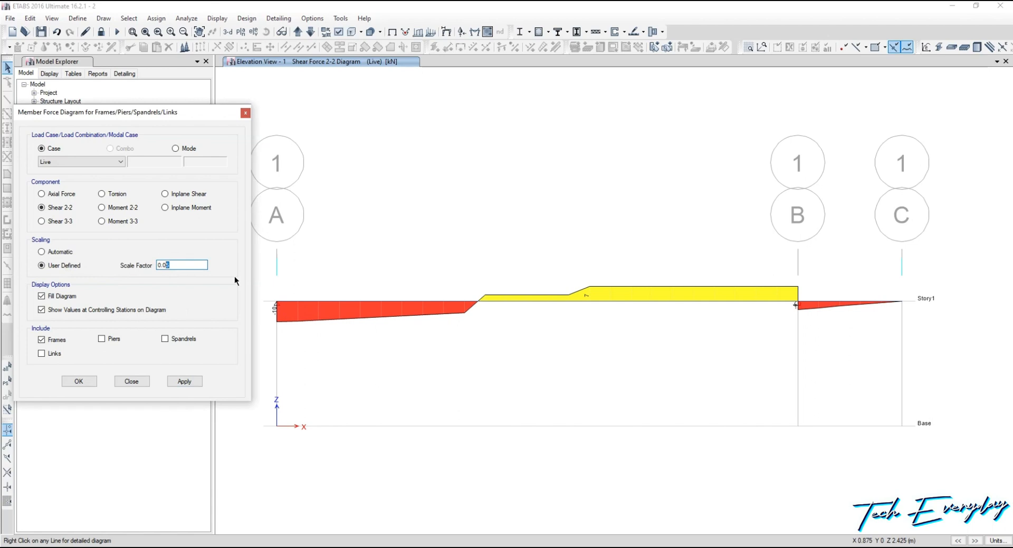
type("9")
left_click(186, 382)
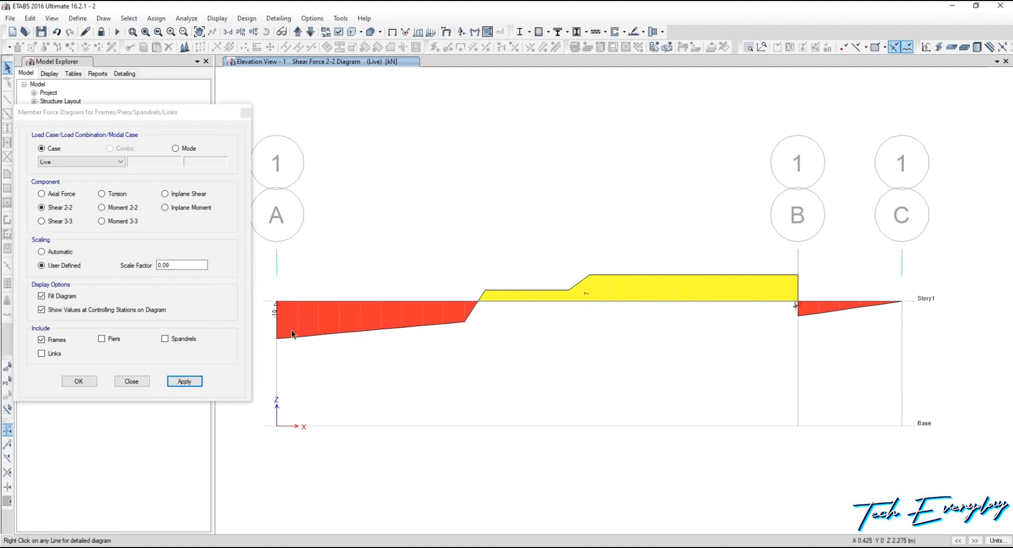
scroll(273, 316, "up", 3)
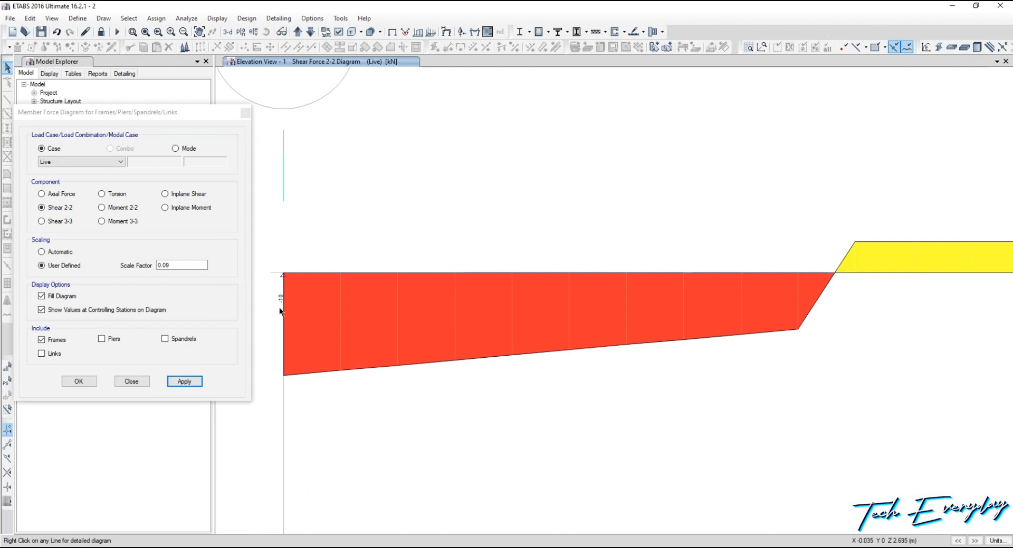
key("alt+Tab")
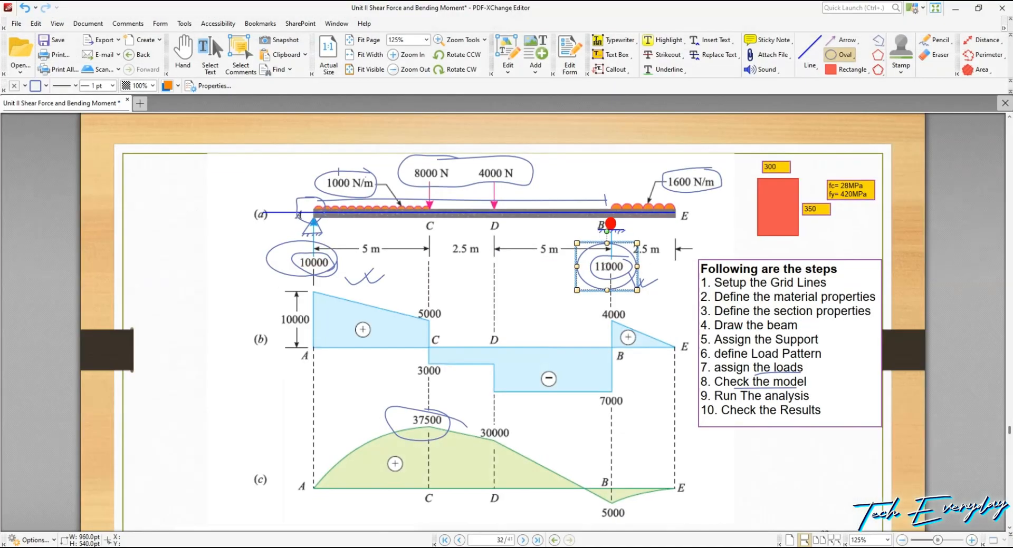
key("alt+Tab")
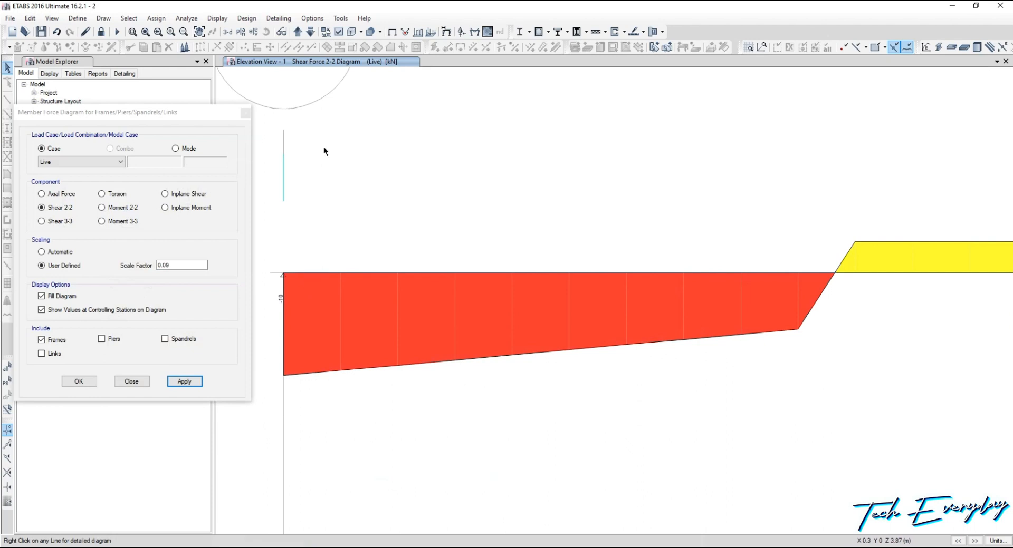
Switch the displayed member force diagram to Shear 3-3 for the Live case
left_click(312, 19)
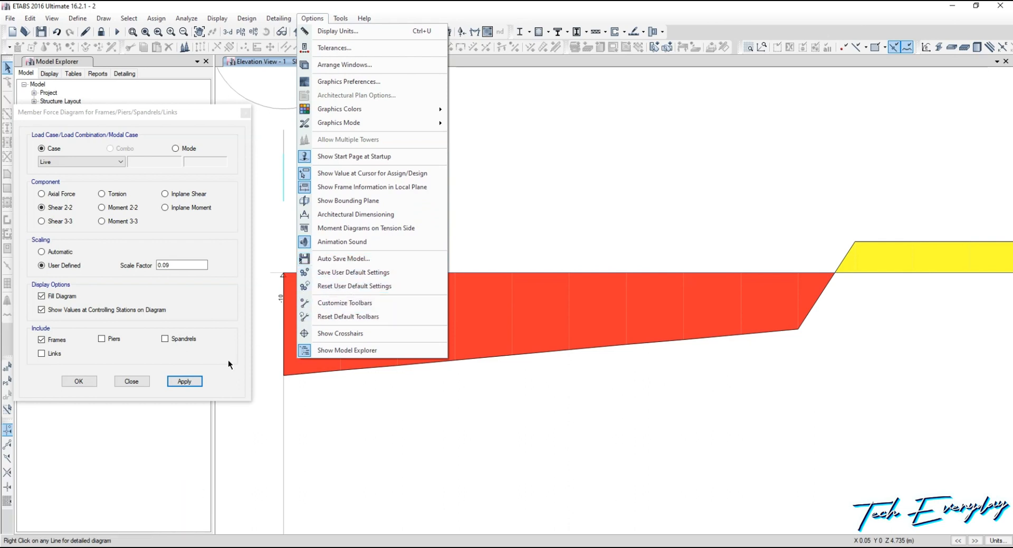
left_click(206, 340)
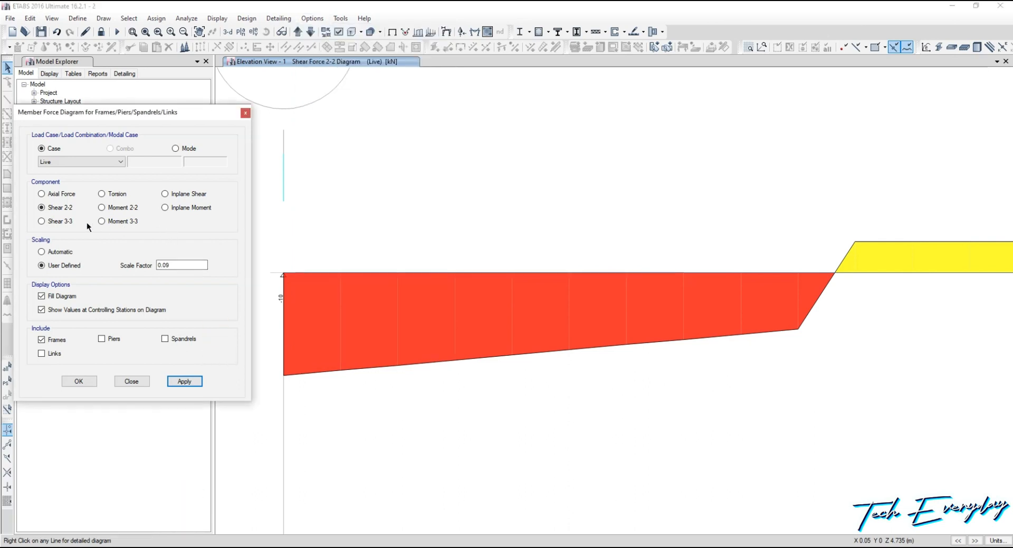
left_click(59, 222)
left_click(184, 382)
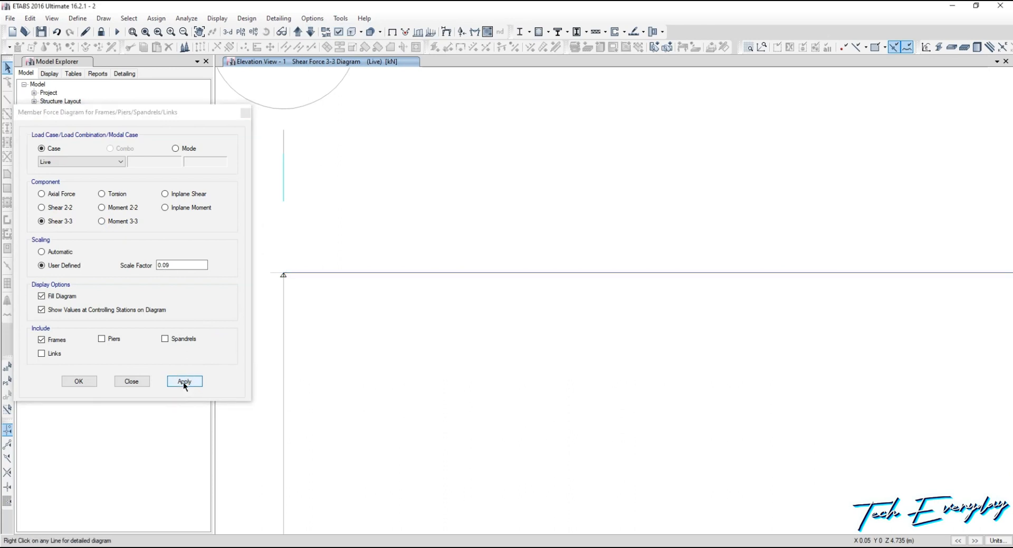
Switch the member force diagram back to Shear 2-2 for the Live case and inspect its values at supports A and B and along the span
left_click(70, 207)
left_click(184, 381)
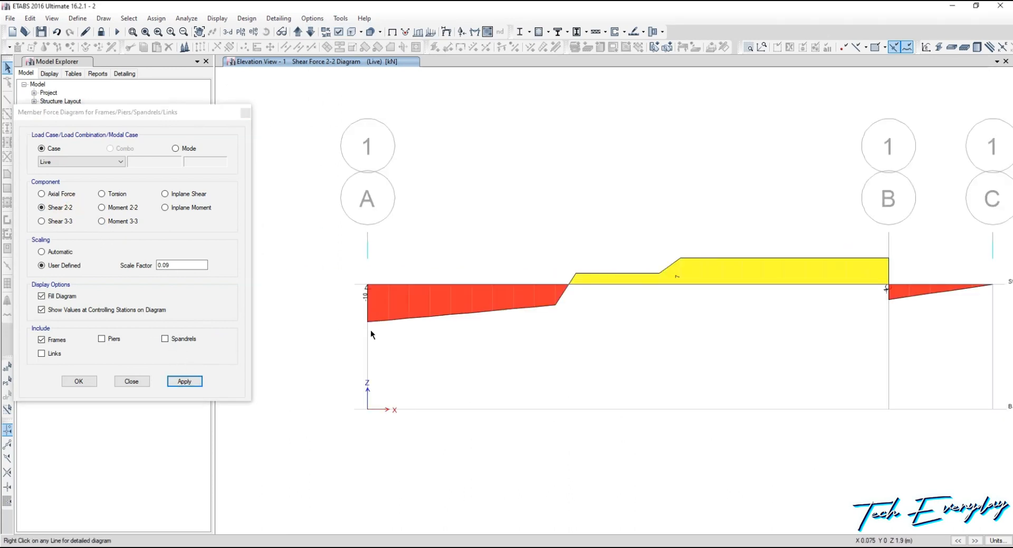
scroll(362, 297, "up", 5)
middle_click_drag(355, 244, 322, 369)
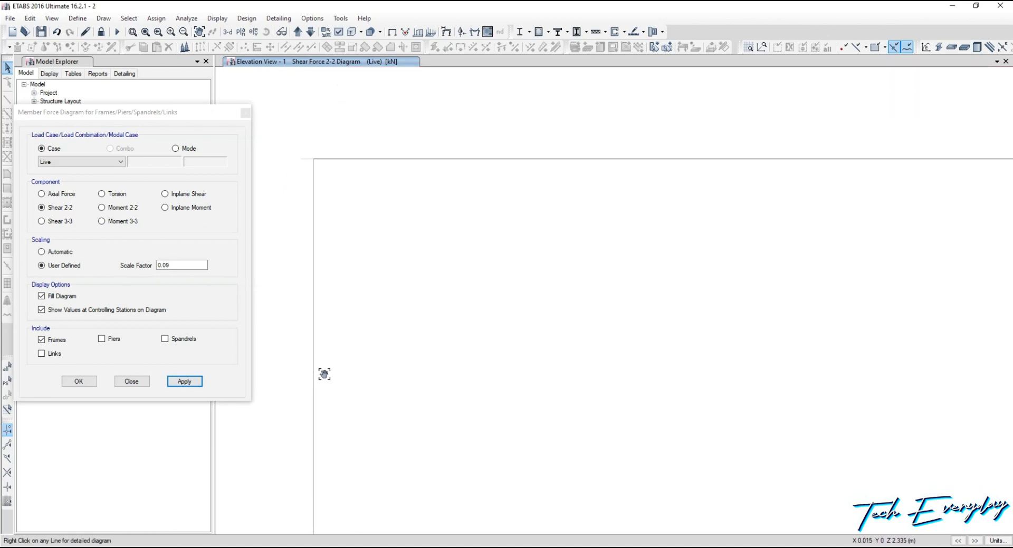
scroll(366, 274, "down", 5)
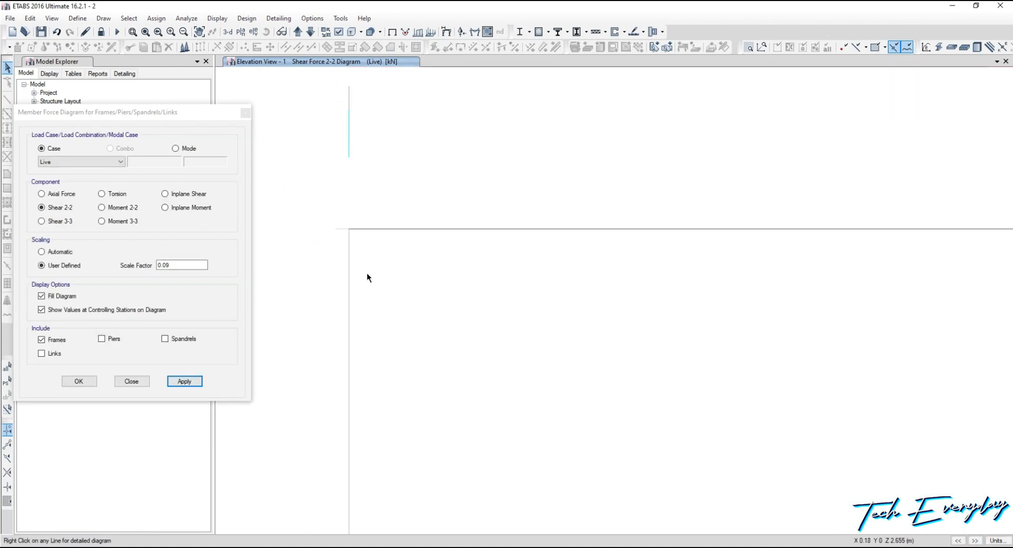
scroll(486, 271, "up", 4)
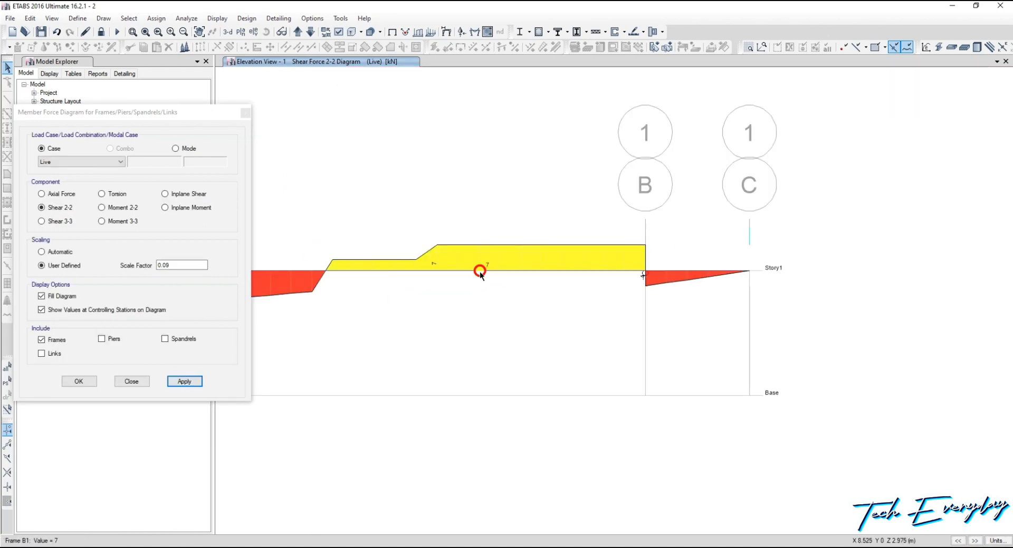
scroll(643, 281, "up", 2)
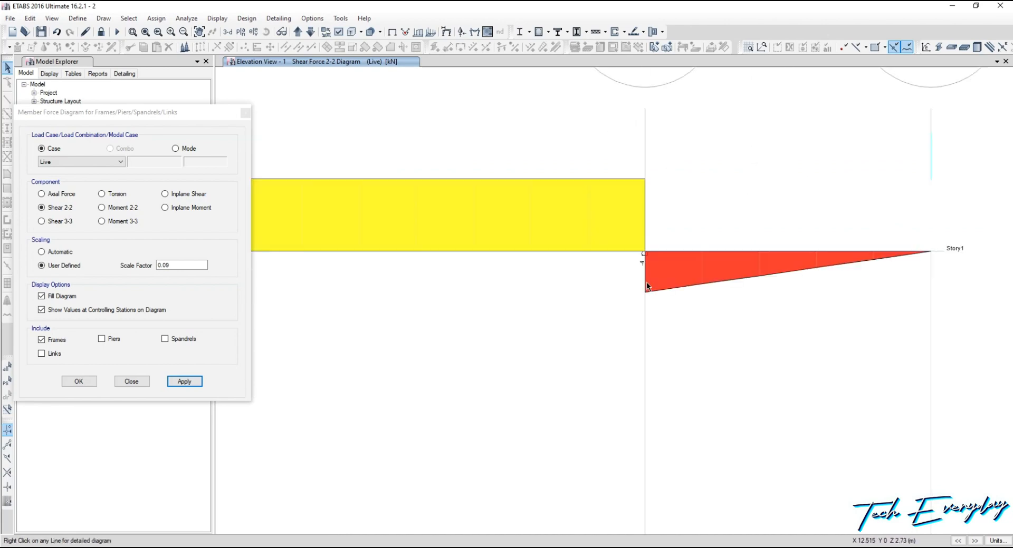
scroll(646, 285, "down", 3)
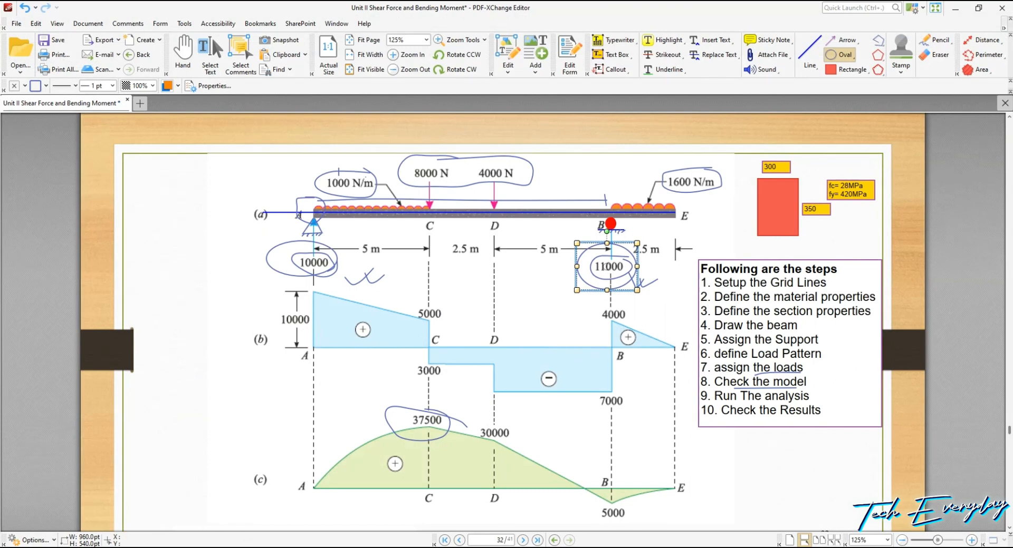
Compare the ETABS shear diagram with shear diagram (b) in the PDF solution, and return to ETABS
mouse_move(246, 547)
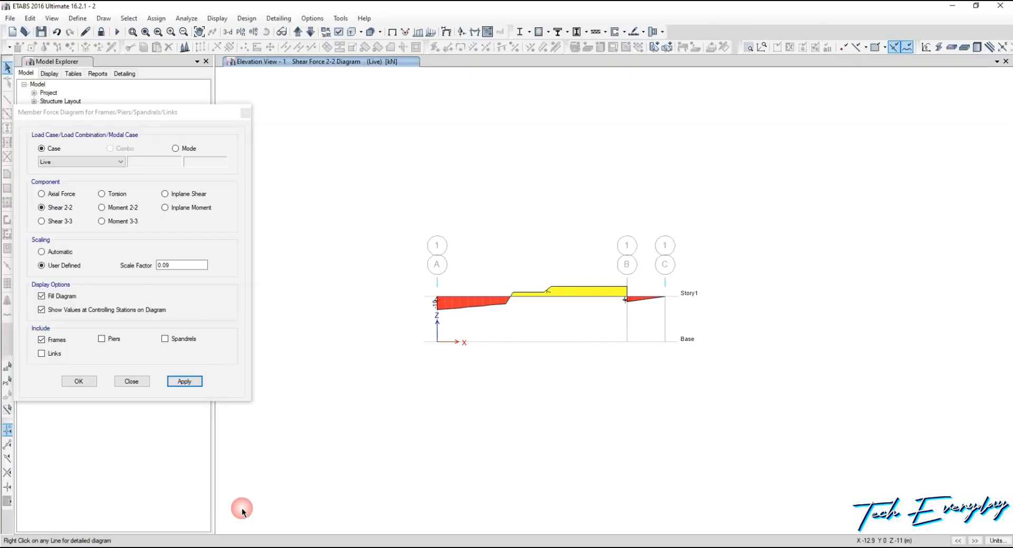
left_click(241, 508)
scroll(463, 304, "up", 3)
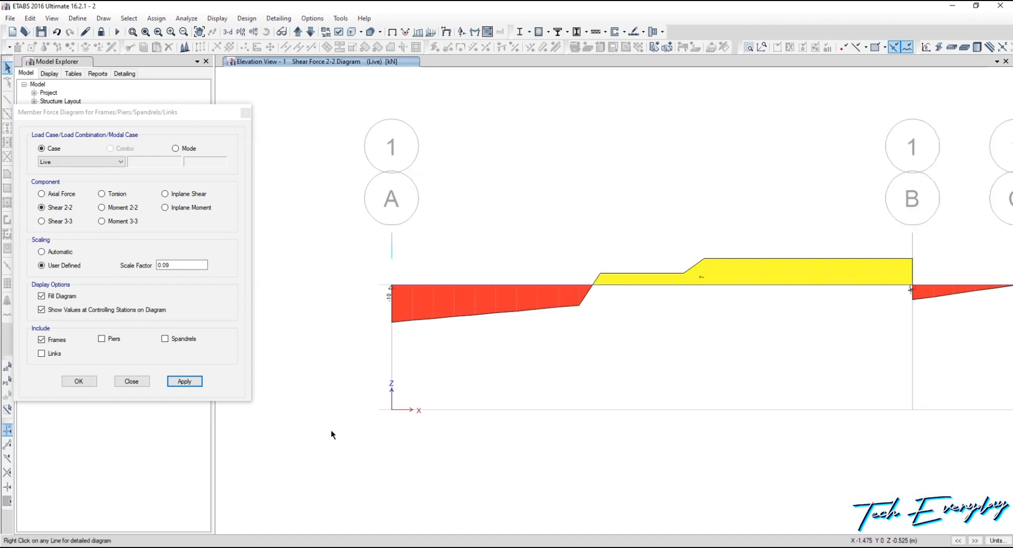
key("alt+Tab")
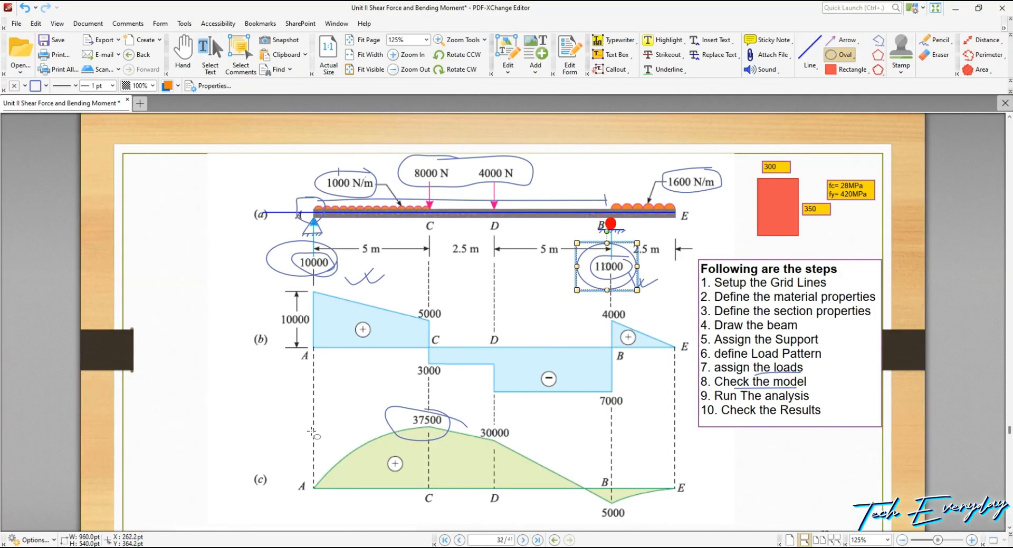
key("alt+Tab")
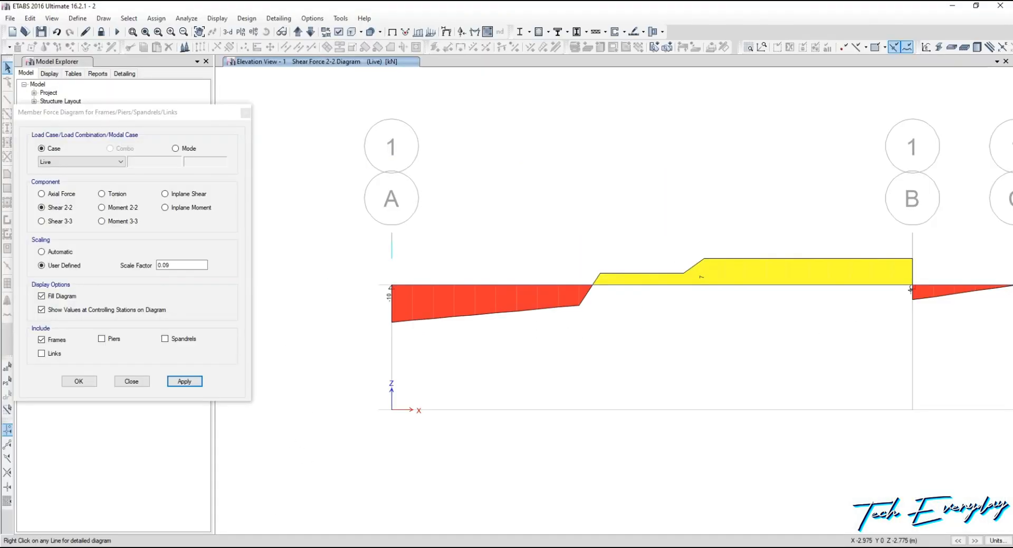
Reopen the frame force diagram settings and display Moment 3-3 for the Live case
left_click(246, 113)
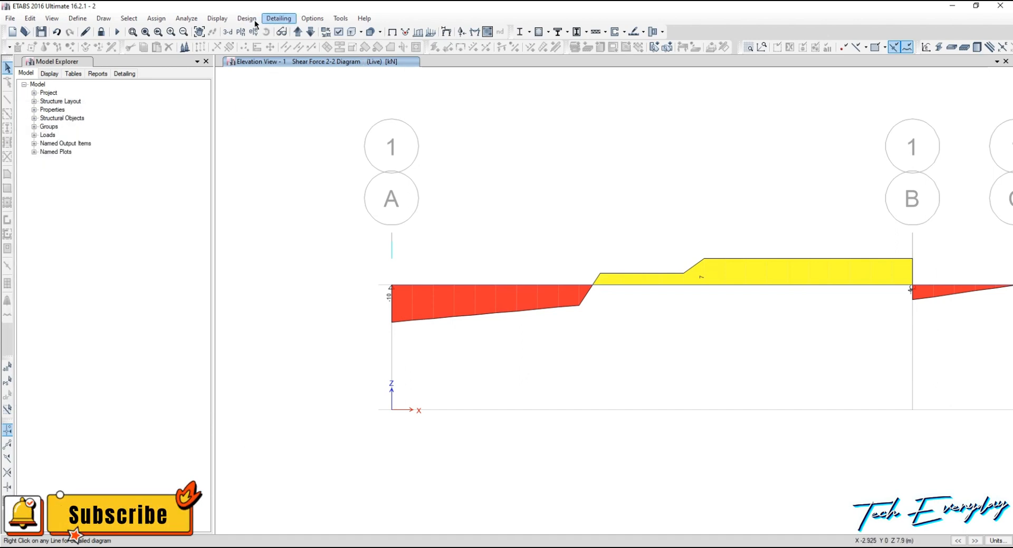
left_click(189, 20)
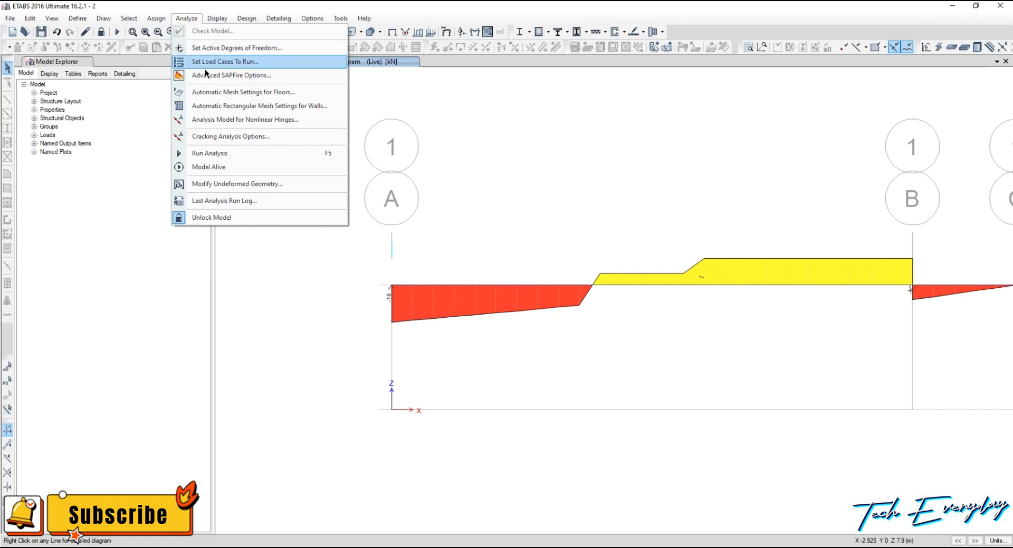
mouse_move(231, 21)
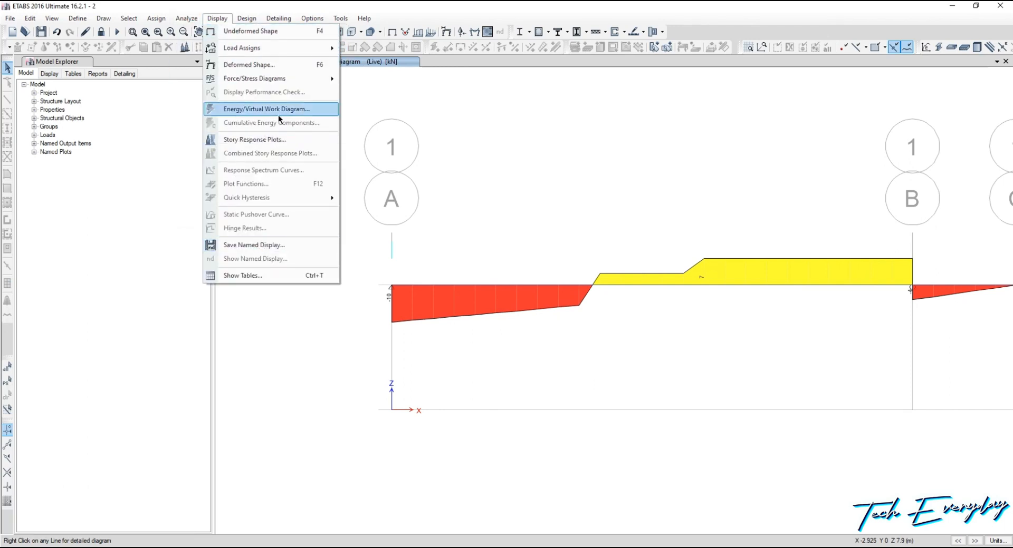
mouse_move(272, 79)
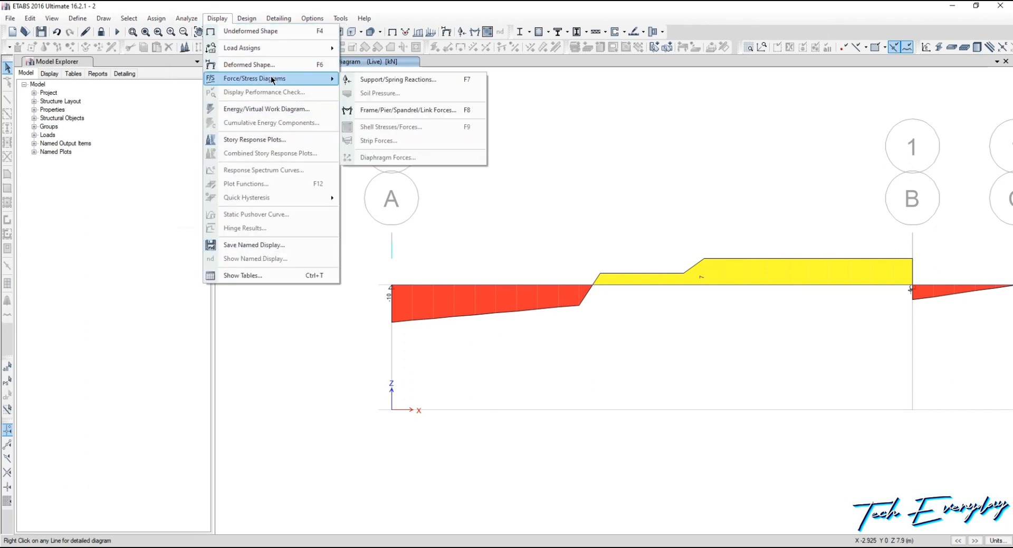
left_click(385, 111)
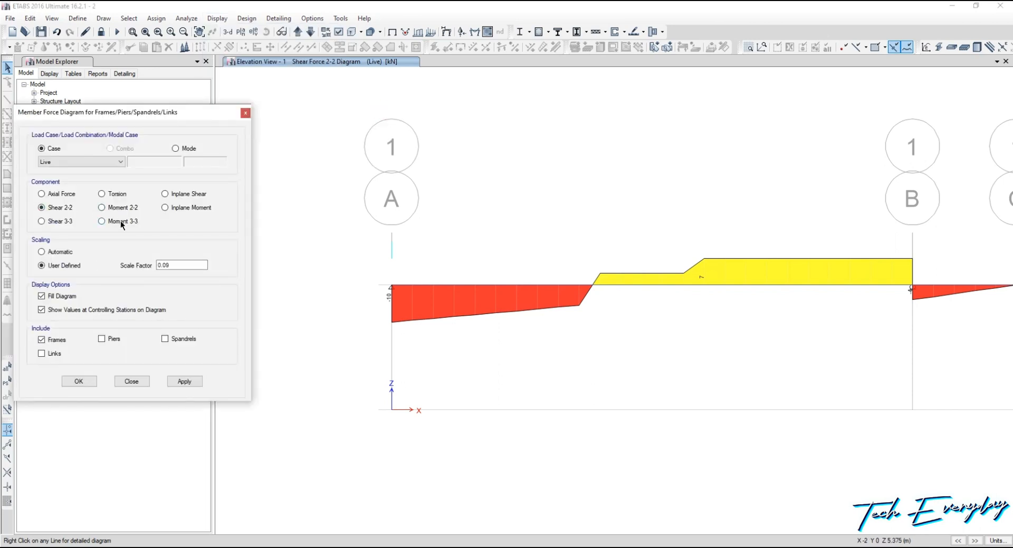
left_click(101, 222)
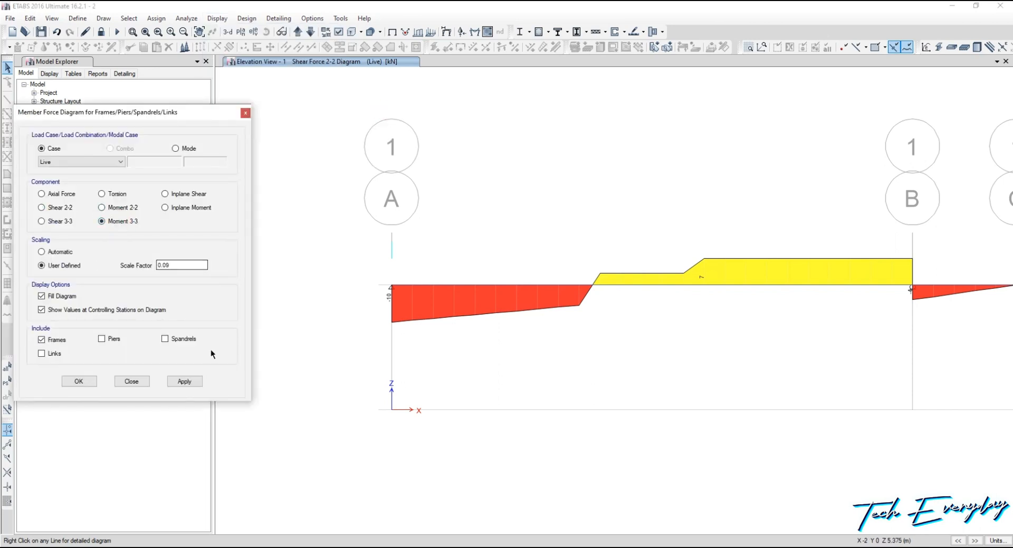
left_click(185, 382)
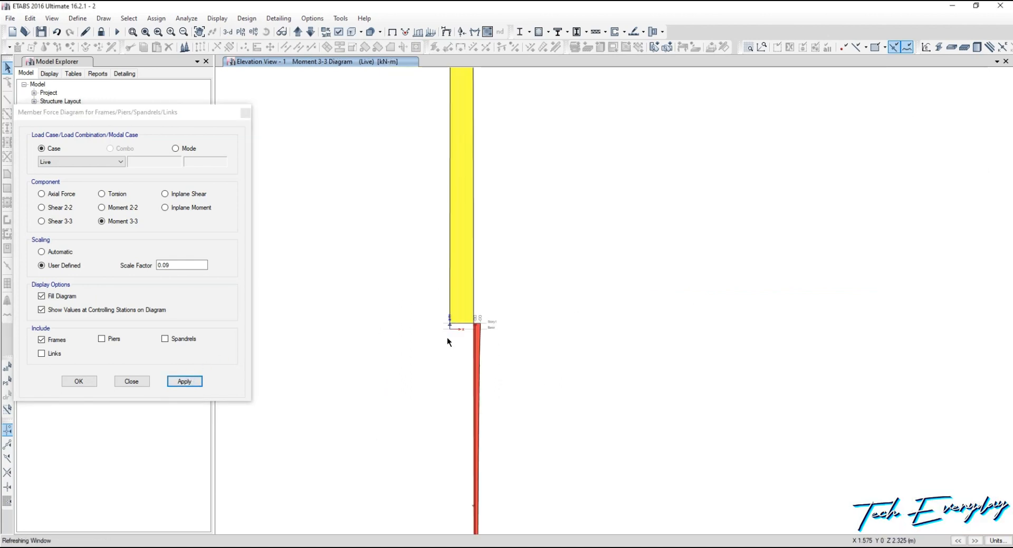
Set the moment diagram's scaling to Automatic and plot moment diagrams on the tension side
left_click(169, 266)
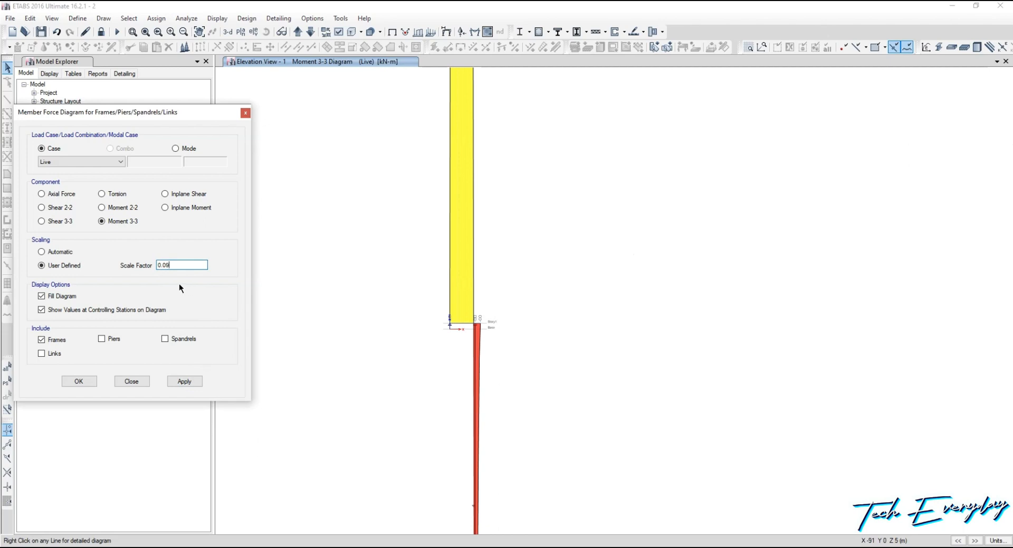
left_click(59, 252)
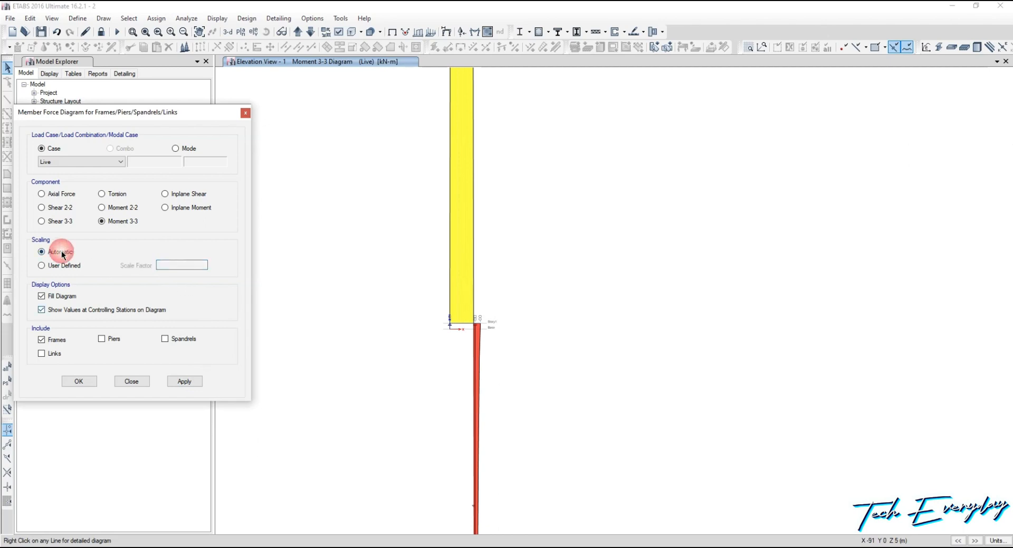
left_click(191, 381)
scroll(443, 319, "up", 3)
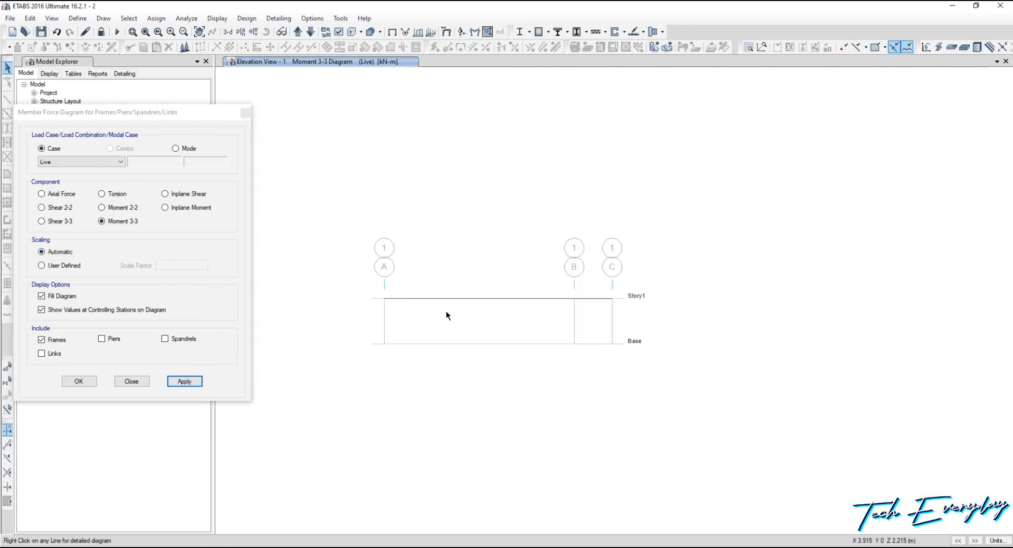
left_click(307, 20)
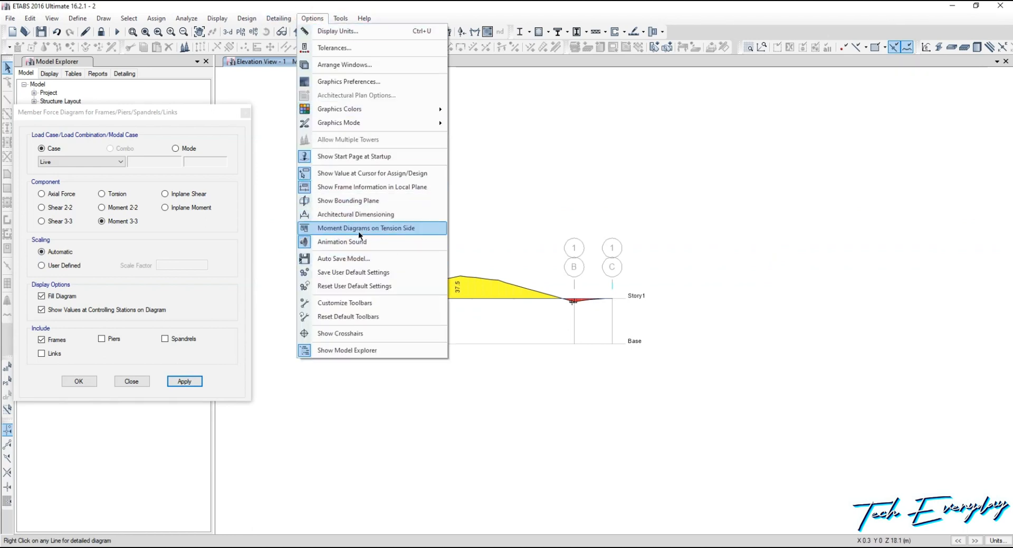
left_click(392, 228)
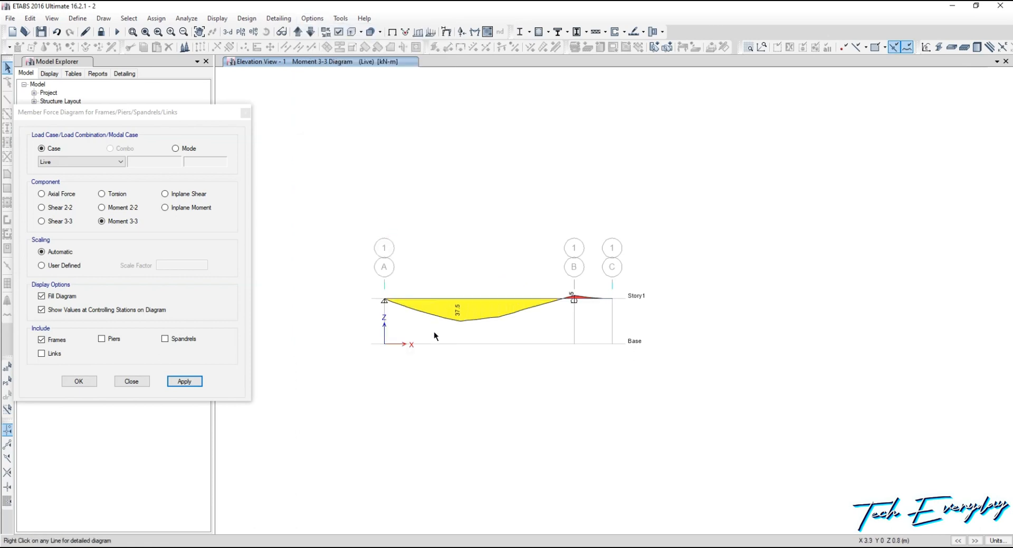
Examine the peak moment of the Moment 3-3 diagram and compare it with moment diagram (c) in the PDF
scroll(460, 318, "up", 3)
scroll(463, 320, "down", 3)
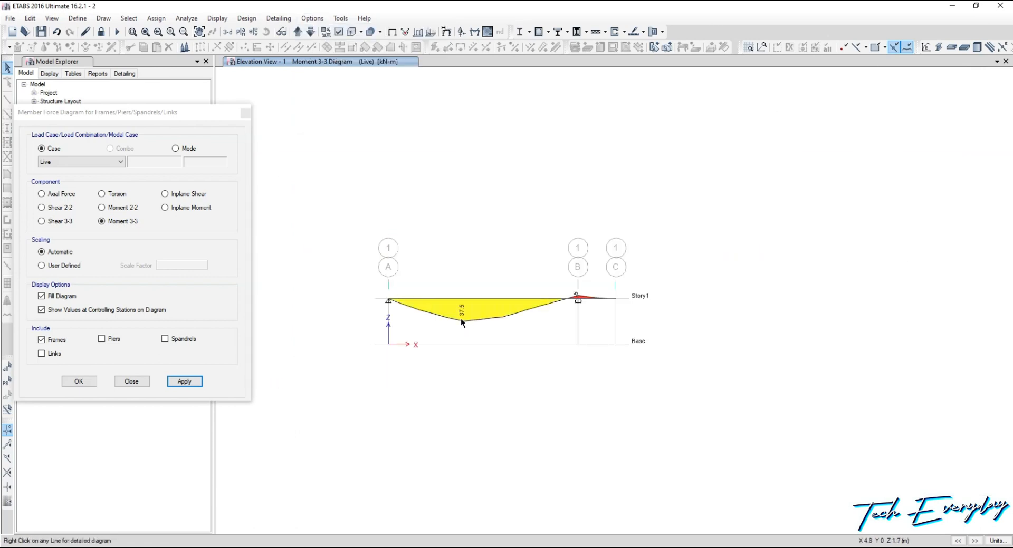
scroll(449, 313, "up", 3)
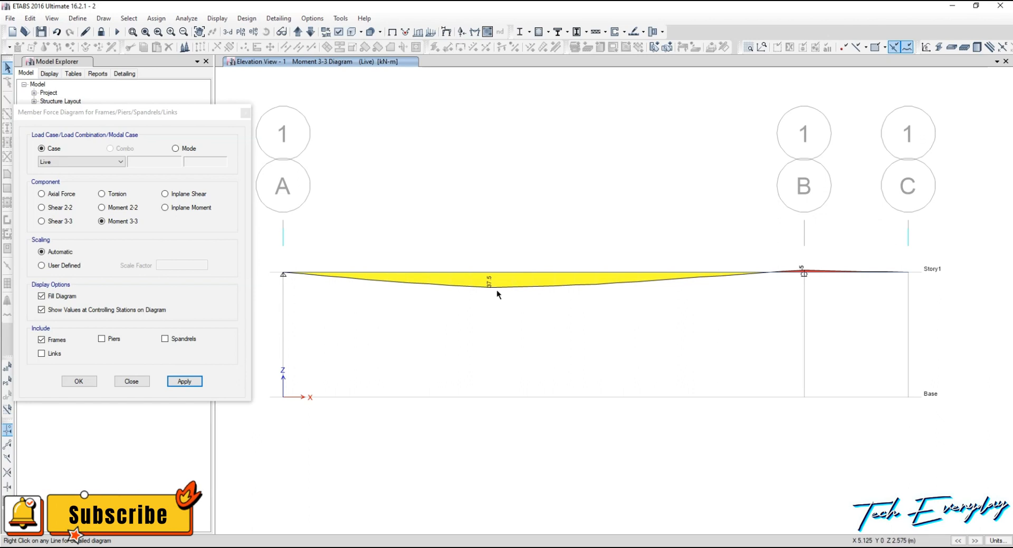
scroll(491, 289, "up", 5)
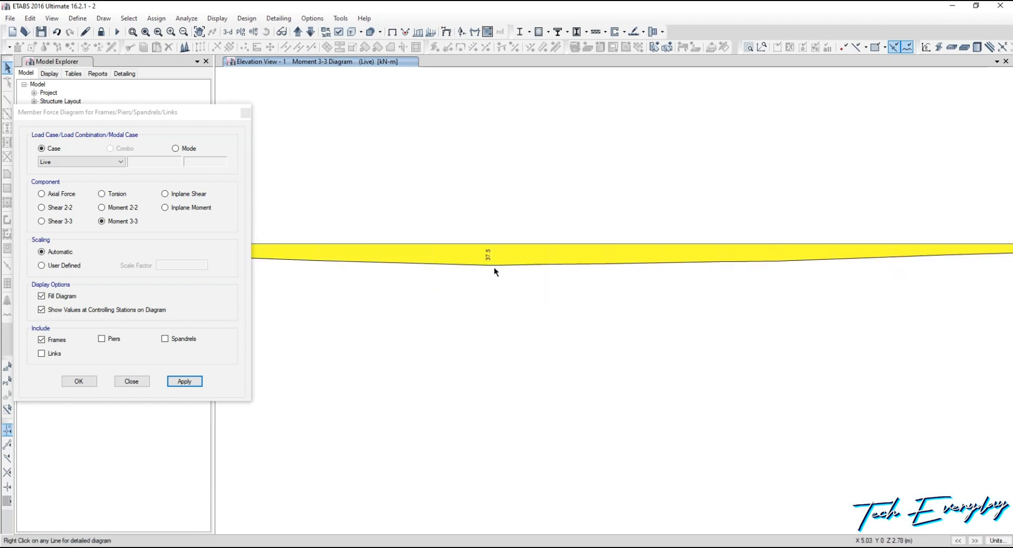
scroll(492, 255, "down", 5)
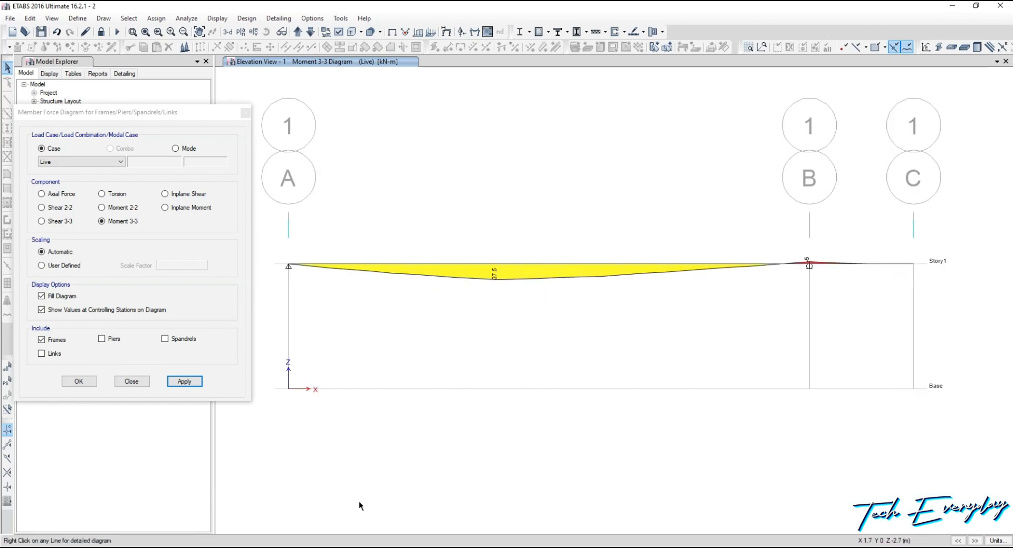
left_click(220, 547)
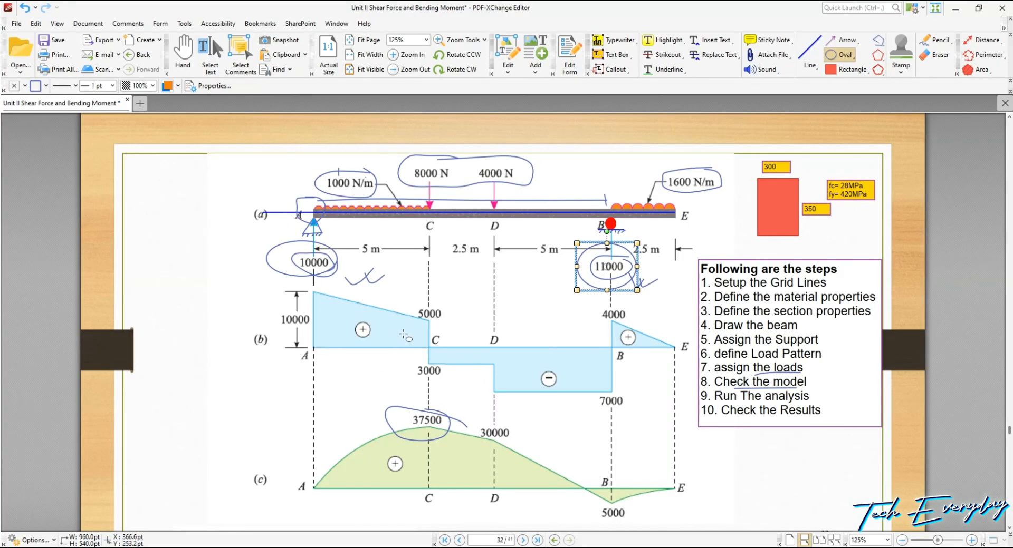
scroll(407, 385, "down", 1)
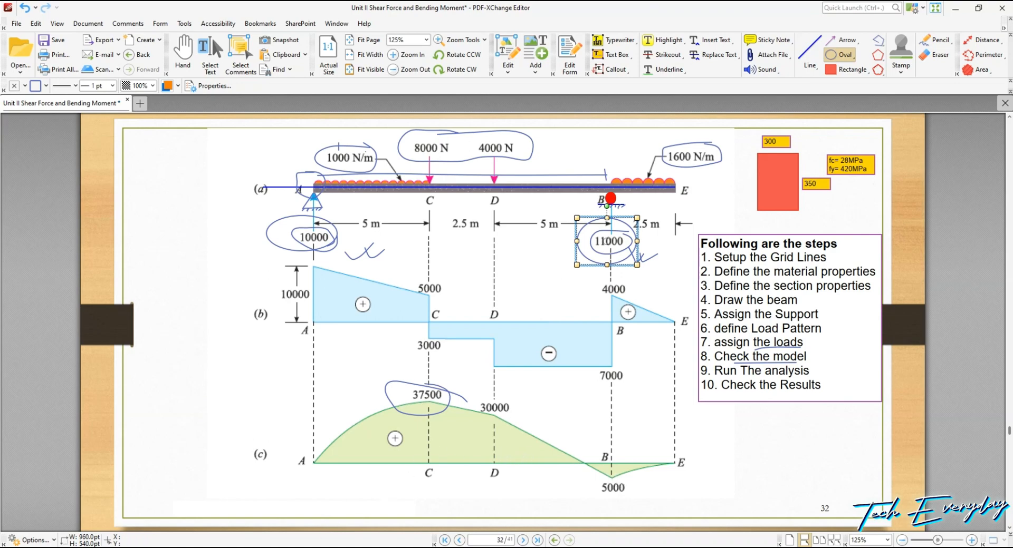
Return to ETABS and display the Shear 2-2 diagram for the Live case with automatic scaling
key("alt+Tab")
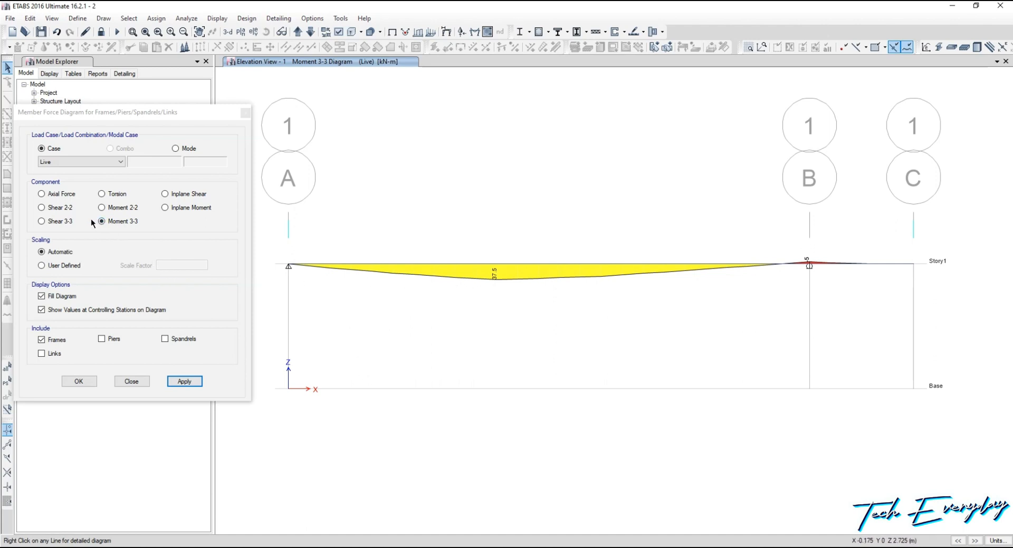
left_click(63, 209)
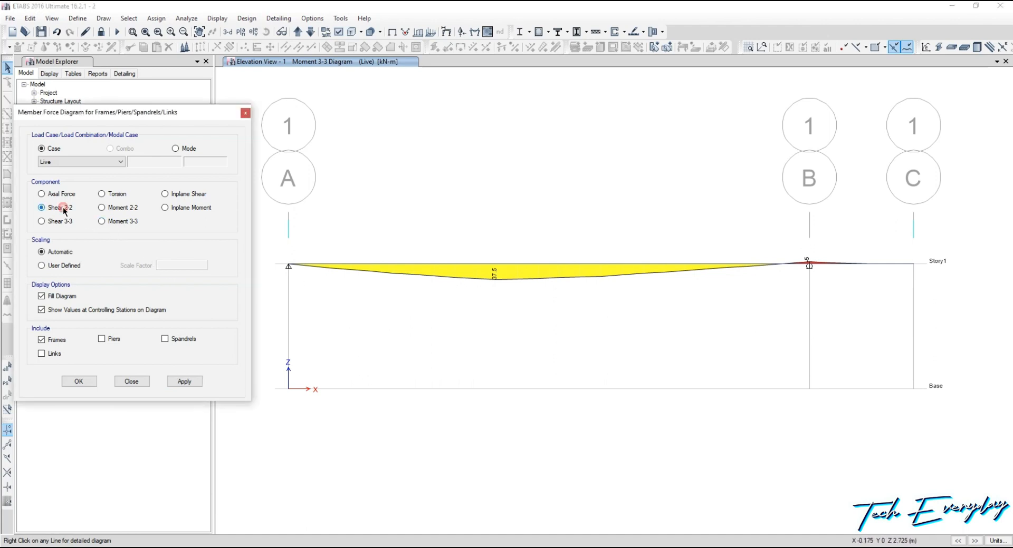
left_click(186, 382)
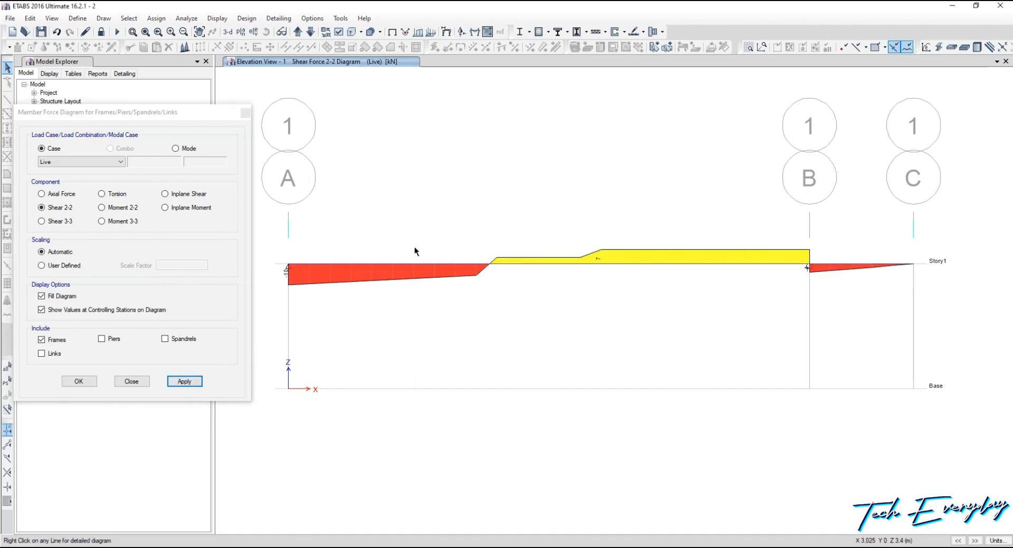